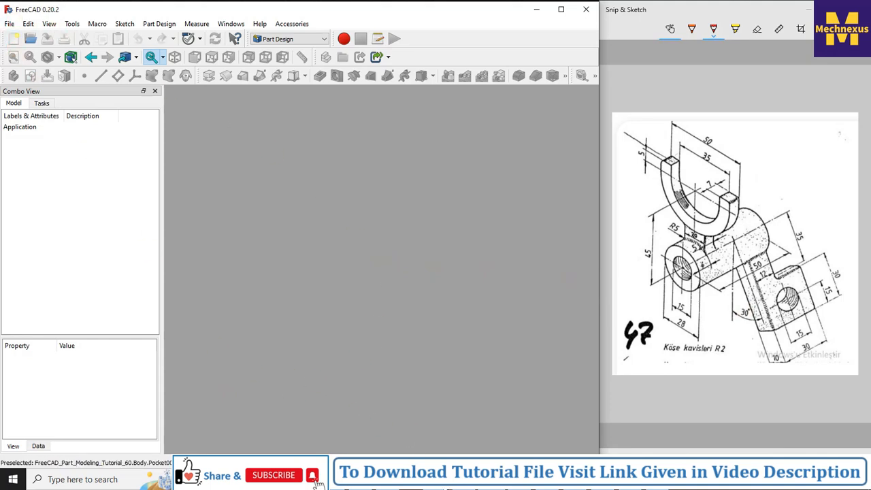
- Switch to the Chrome browser and look through the FreeCAD articles on the Mechnexus home page
{"action": "left_click", "coordinate": [437, 480]}
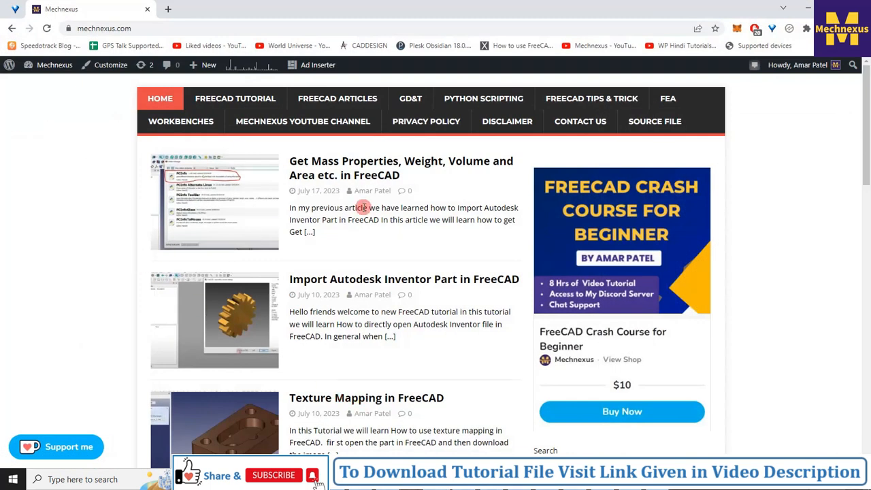
{"action": "scroll", "coordinate": [362, 207], "scroll_direction": "down", "scroll_amount": 4}
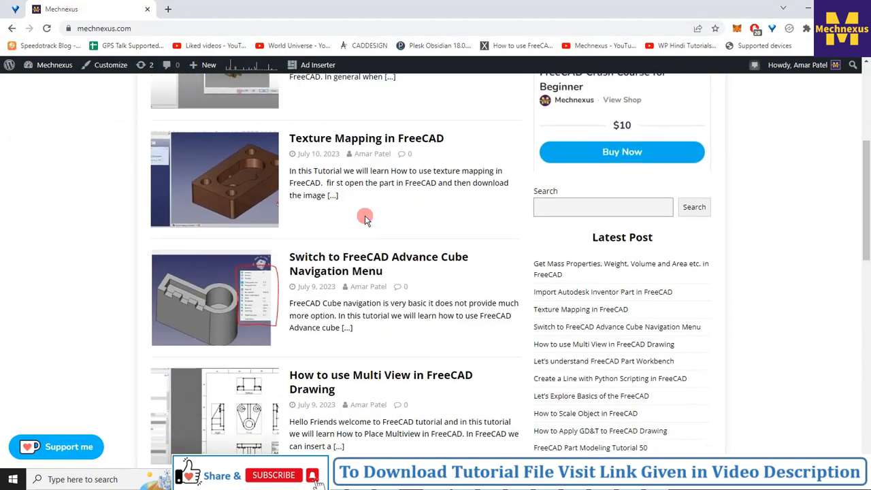
{"action": "scroll", "coordinate": [365, 217], "scroll_direction": "up", "scroll_amount": 2}
{"action": "scroll", "coordinate": [364, 218], "scroll_direction": "down", "scroll_amount": 6}
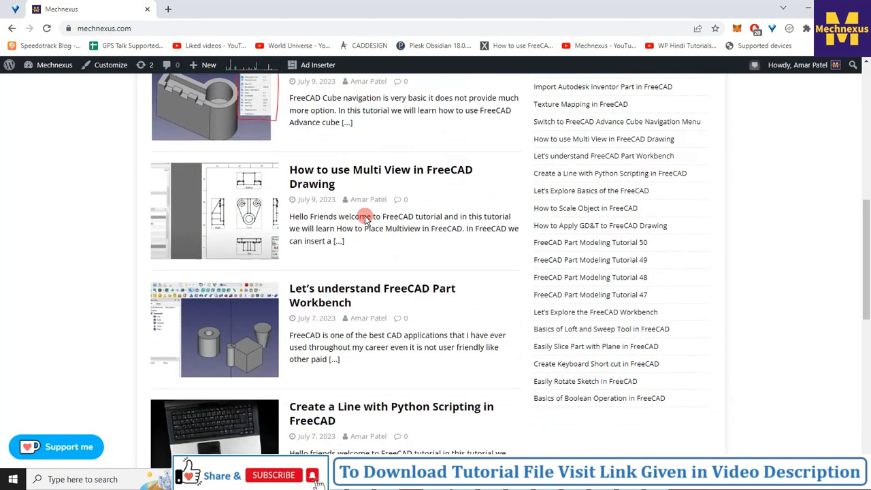
{"action": "scroll", "coordinate": [365, 218], "scroll_direction": "down", "scroll_amount": 3}
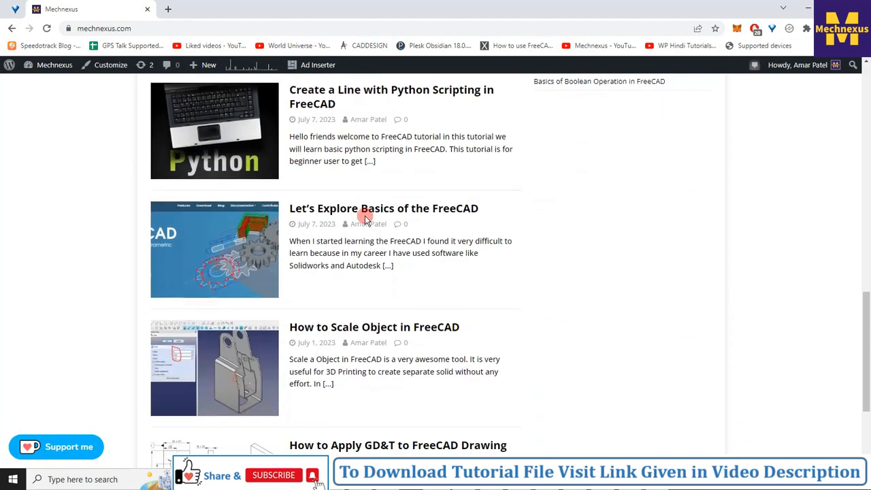
{"action": "scroll", "coordinate": [365, 220], "scroll_direction": "up", "scroll_amount": 11}
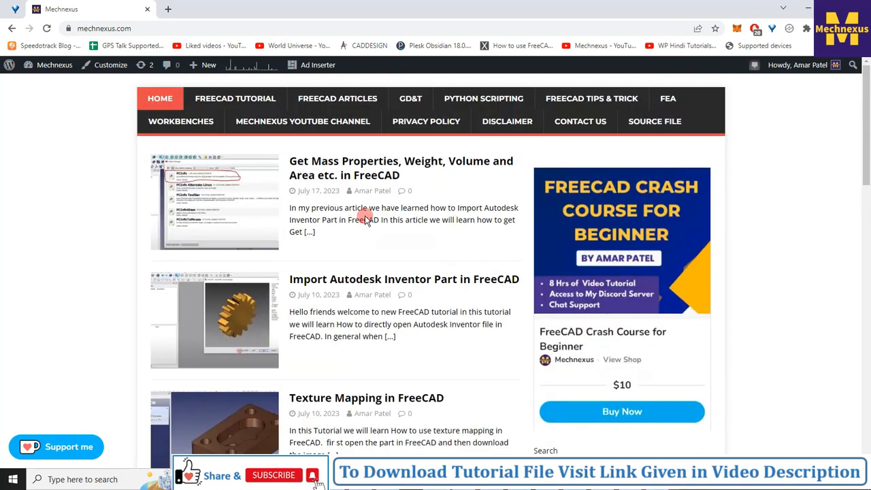
- Open the website's Source File page, look through the list of tutorial source files, and return to FreeCAD
{"action": "left_click", "coordinate": [663, 125]}
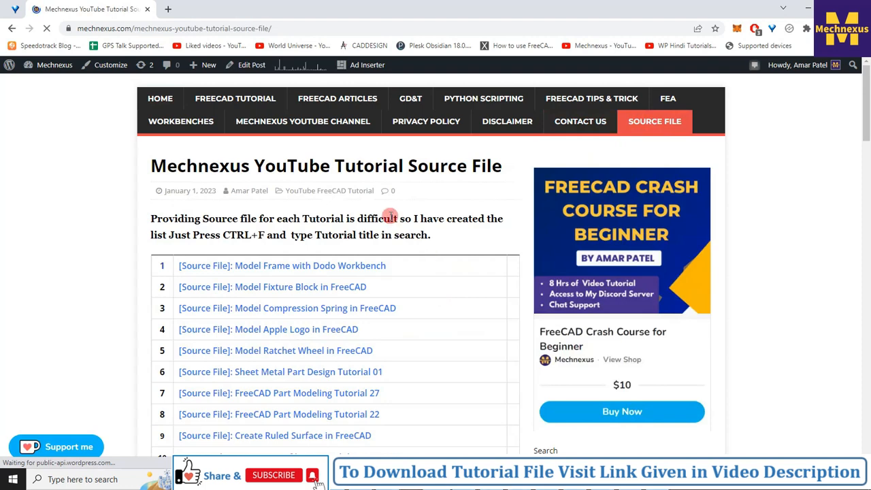
{"action": "key", "text": "ctrl+f"}
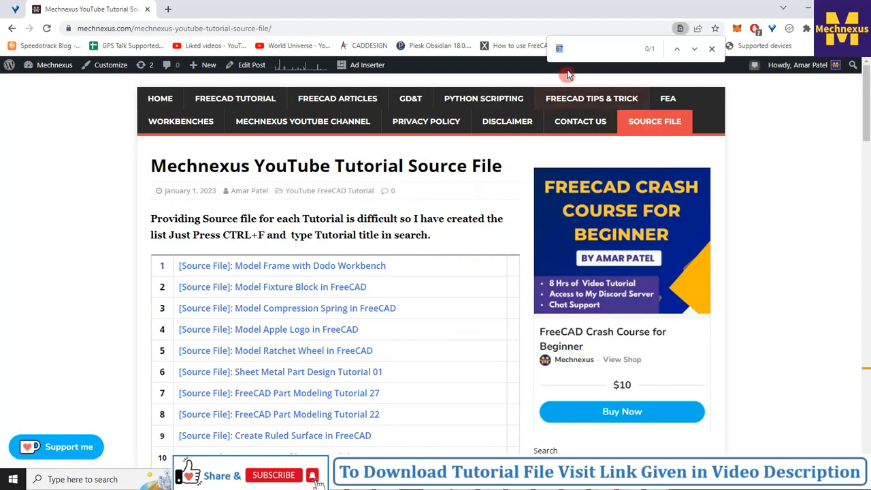
{"action": "scroll", "coordinate": [307, 316], "scroll_direction": "down", "scroll_amount": 5}
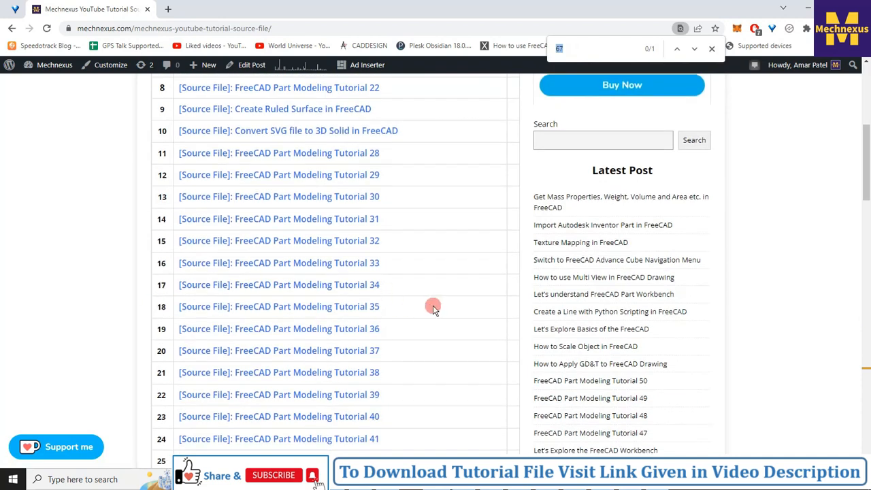
{"action": "left_click", "coordinate": [338, 309]}
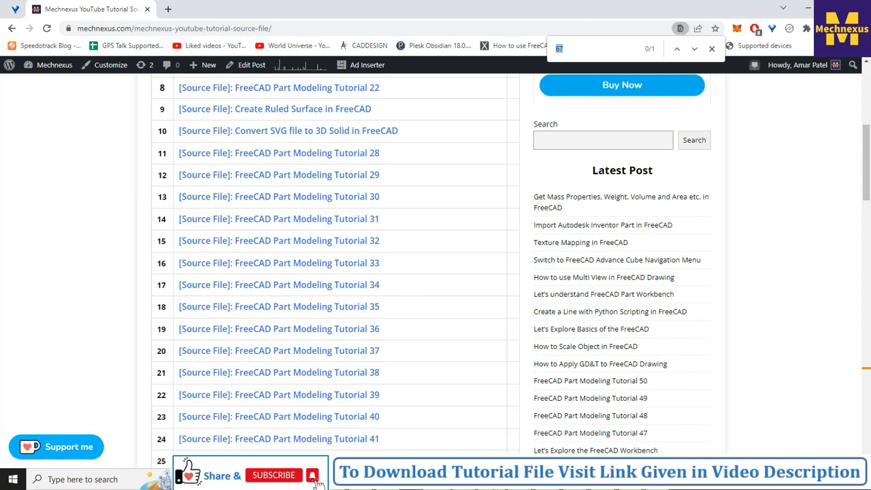
{"action": "left_click", "coordinate": [805, 10]}
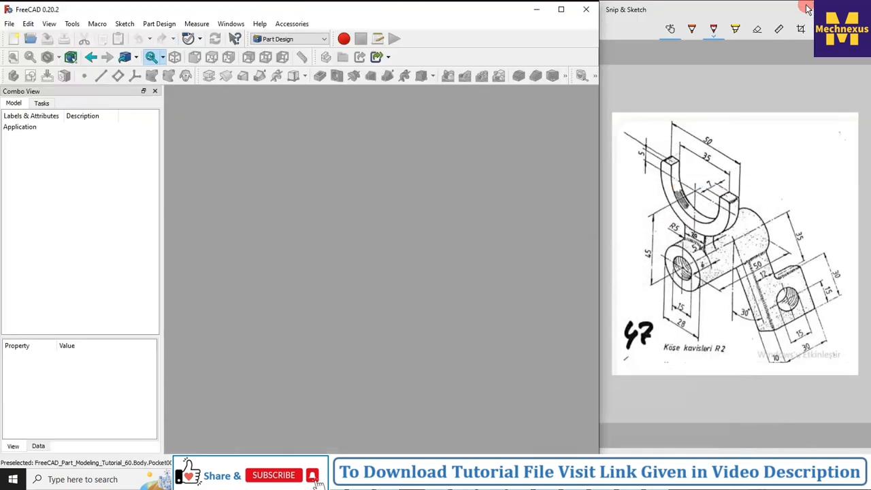
{"action": "left_click", "coordinate": [315, 306]}
{"action": "left_click", "coordinate": [761, 266]}
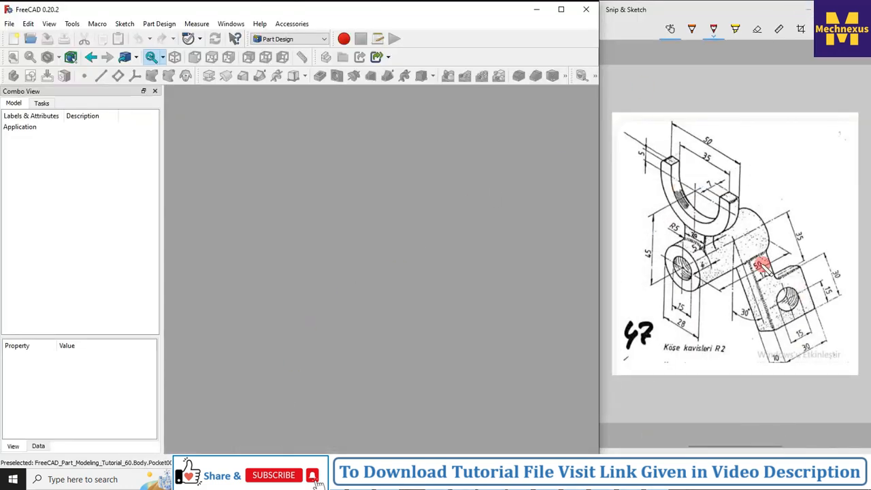
{"action": "left_click", "coordinate": [705, 336]}
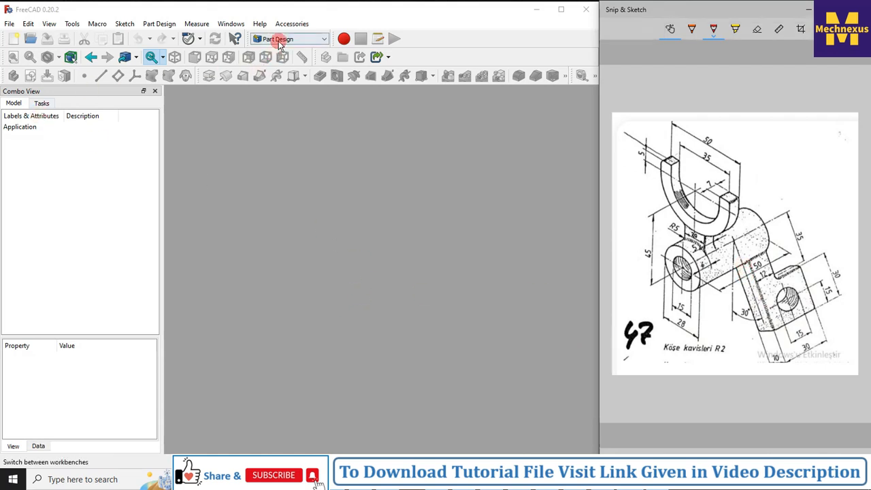
- Create a new document with a body and start a sketch on the XZ plane
{"action": "left_click", "coordinate": [14, 39]}
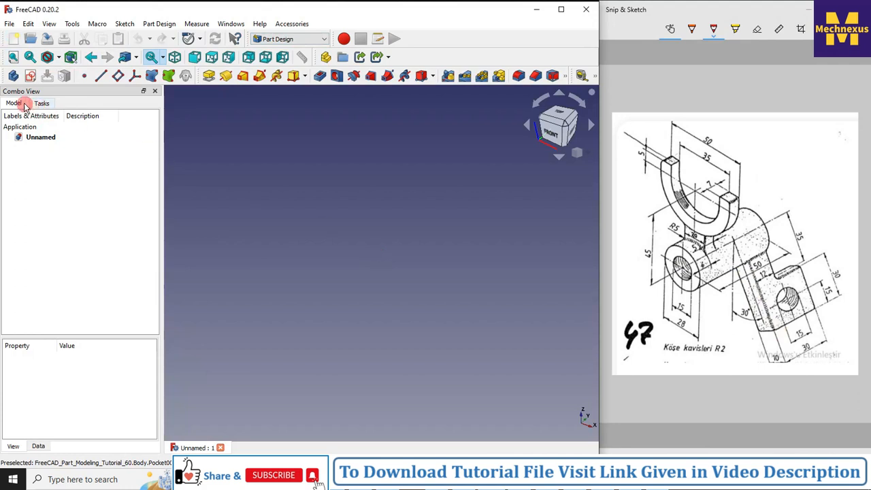
{"action": "left_click", "coordinate": [13, 75]}
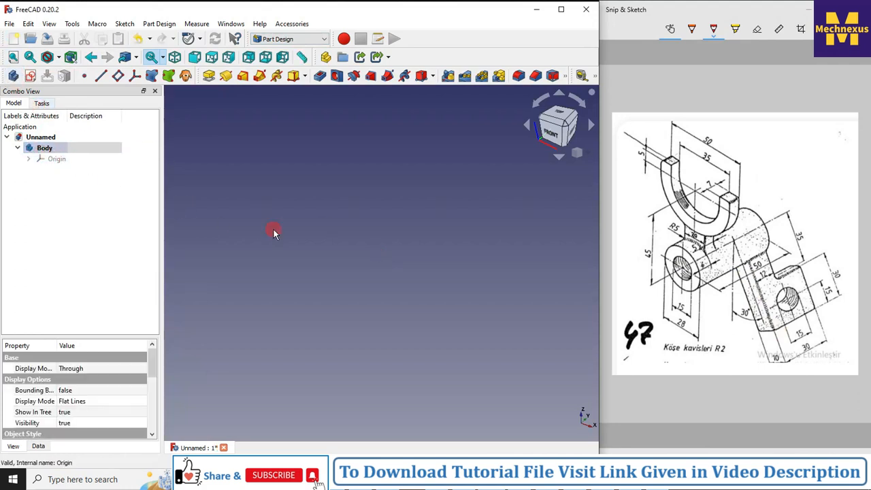
{"action": "left_click", "coordinate": [30, 76]}
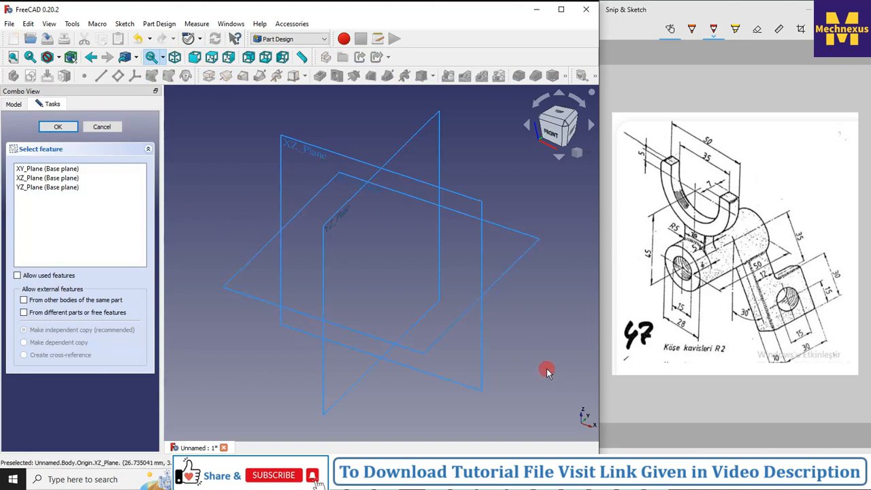
{"action": "left_click", "coordinate": [333, 154]}
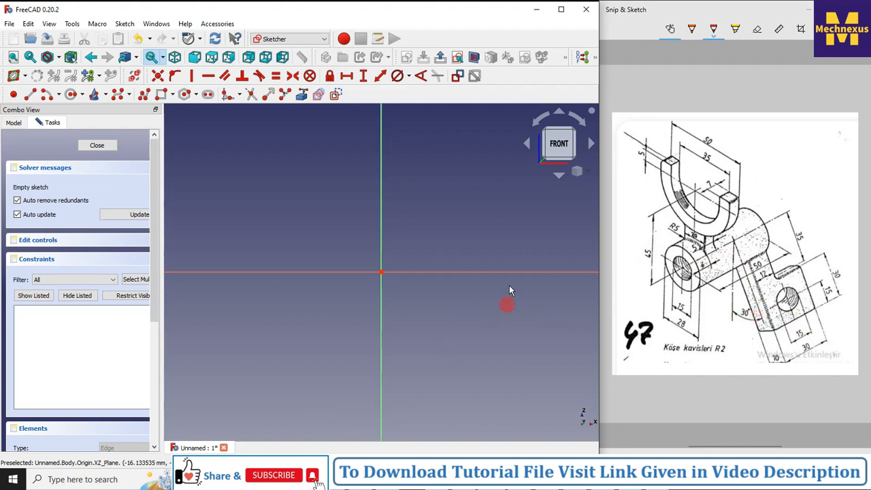
- Draw a circle about 65.5 mm in diameter centred on the sketch origin
{"action": "left_click", "coordinate": [70, 94]}
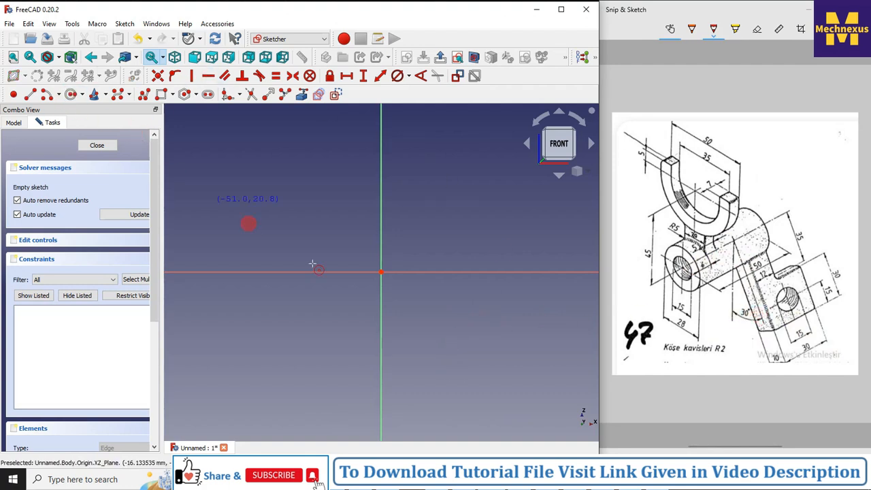
{"action": "left_click", "coordinate": [380, 271]}
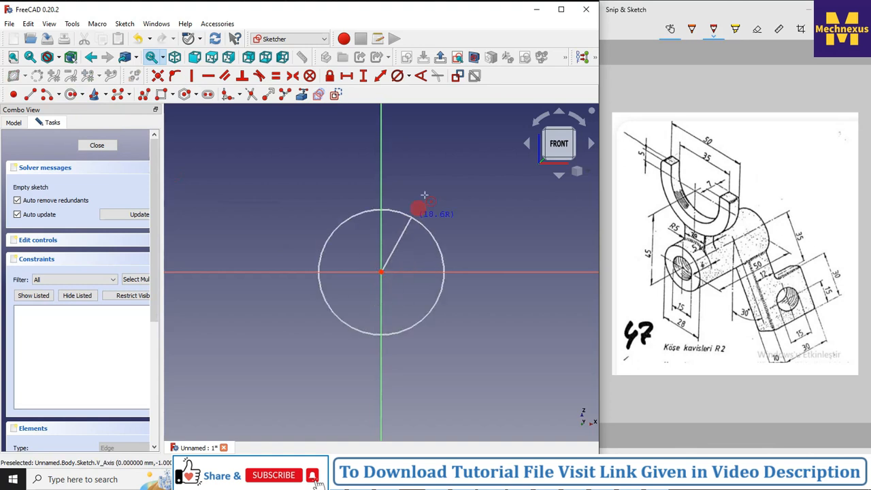
{"action": "left_click", "coordinate": [436, 177]}
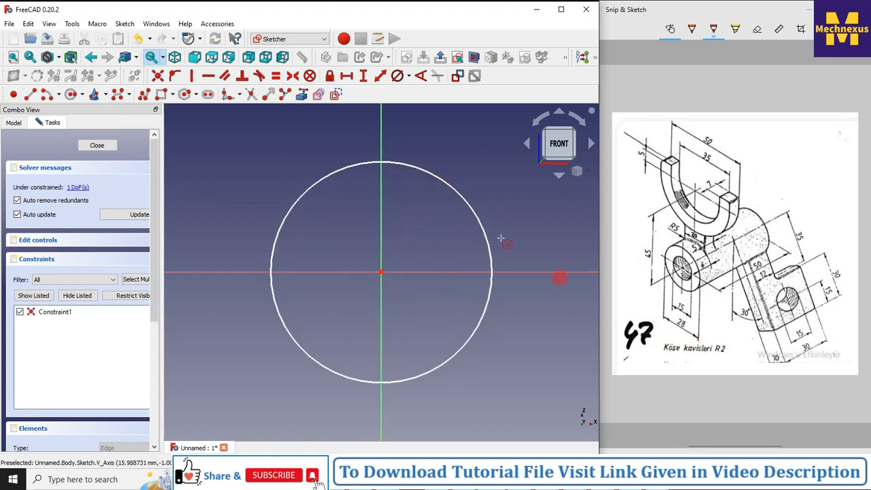
- Set the circle's diameter to 28 mm and convert the circle to construction geometry
{"action": "left_click", "coordinate": [409, 76]}
{"action": "left_click", "coordinate": [439, 102]}
{"action": "left_click", "coordinate": [427, 175]}
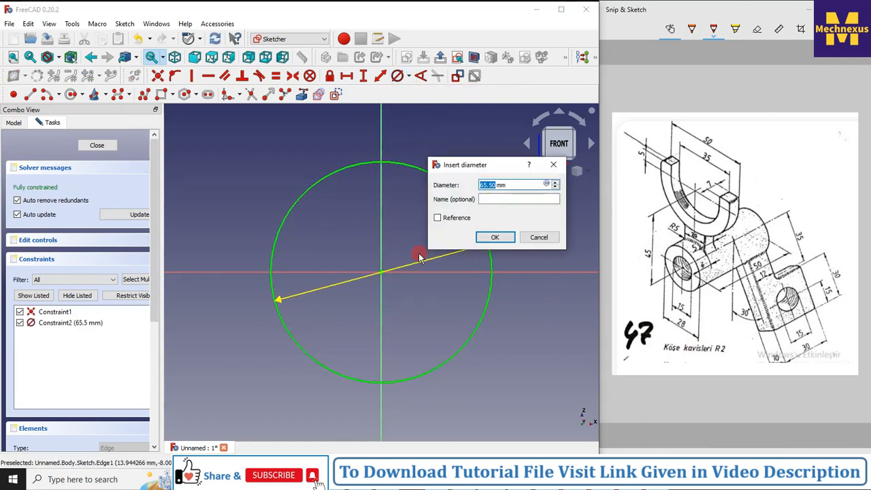
{"action": "type", "text": "28"}
{"action": "key", "text": "Return"}
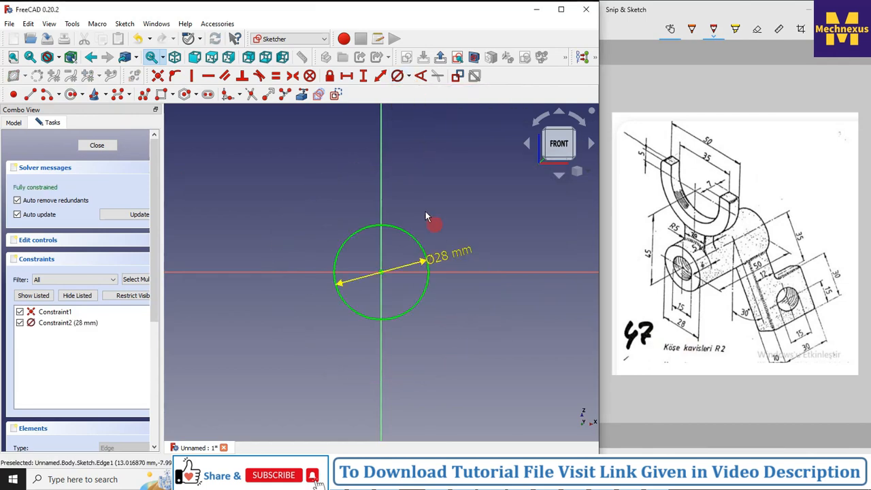
{"action": "left_click_drag", "start_coordinate": [434, 259], "coordinate": [435, 212]}
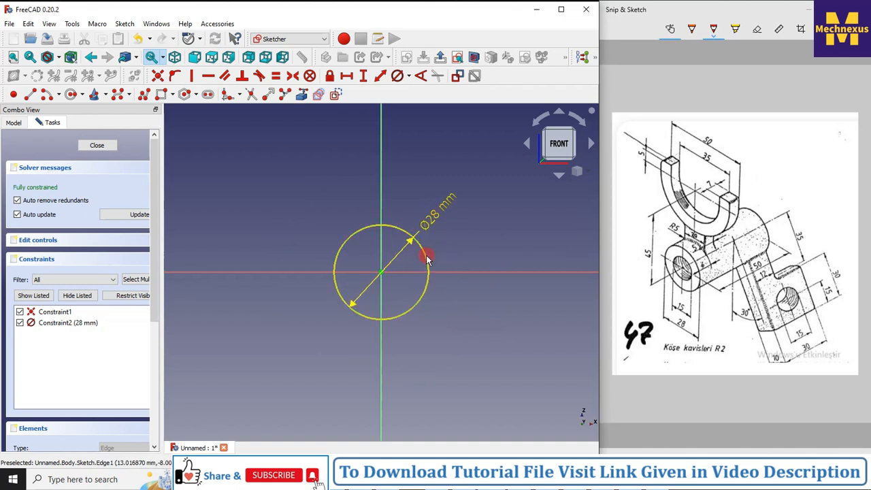
{"action": "left_click", "coordinate": [337, 96]}
{"action": "left_click", "coordinate": [304, 195]}
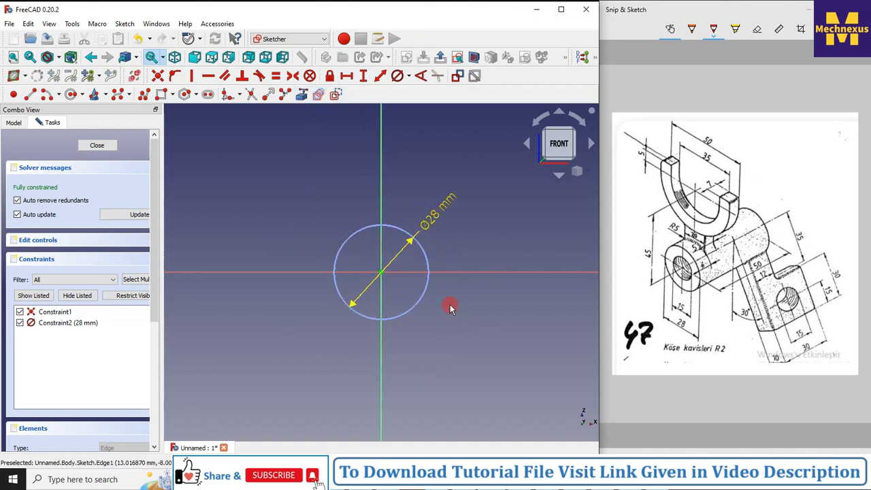
- Draw a line from the sketch origin diagonally down to the right, ending outside the circle
{"action": "scroll", "coordinate": [449, 307], "scroll_direction": "up", "scroll_amount": 2}
{"action": "left_click", "coordinate": [31, 93]}
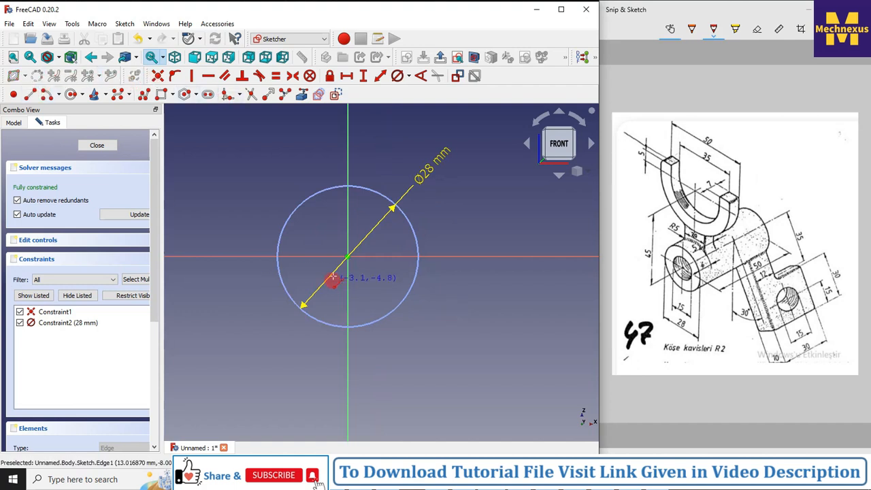
{"action": "left_click", "coordinate": [347, 258]}
{"action": "left_click", "coordinate": [496, 390]}
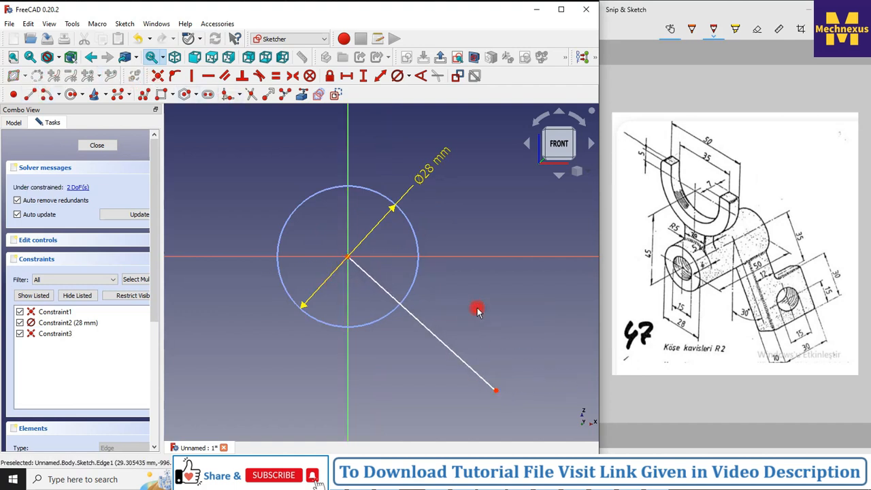
- Constrain the angle between the vertical axis and the diagonal line to 150° and make the line construction geometry
{"action": "left_click", "coordinate": [421, 76]}
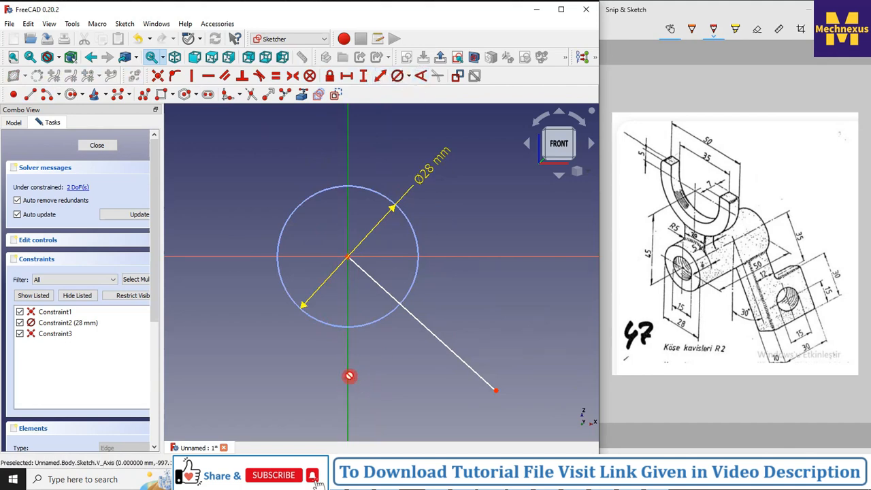
{"action": "left_click", "coordinate": [431, 332]}
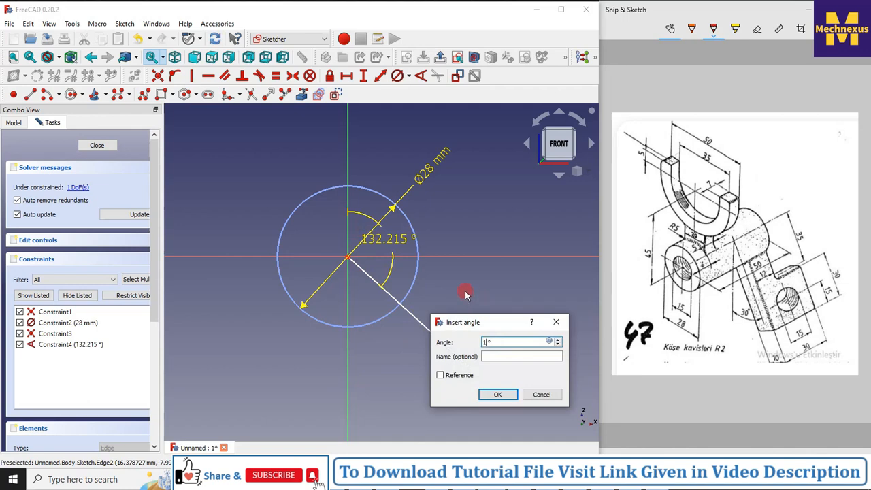
{"action": "left_click", "coordinate": [487, 397]}
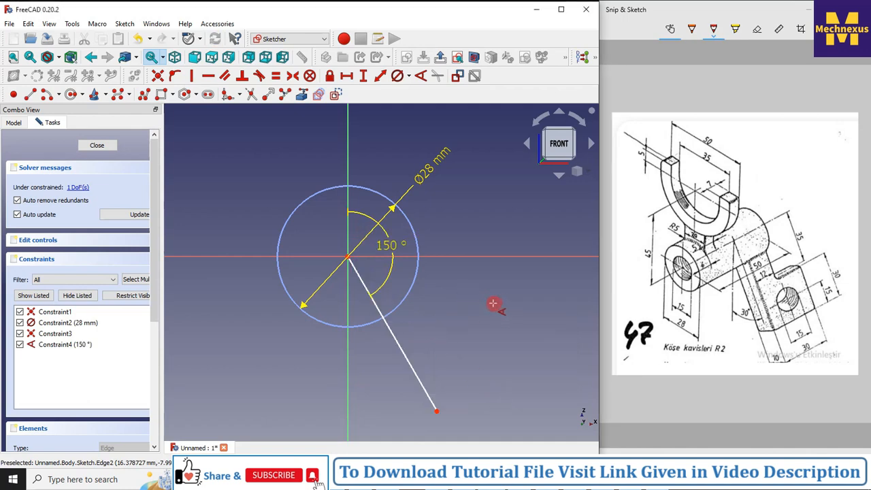
{"action": "left_click", "coordinate": [409, 361]}
{"action": "left_click", "coordinate": [338, 95]}
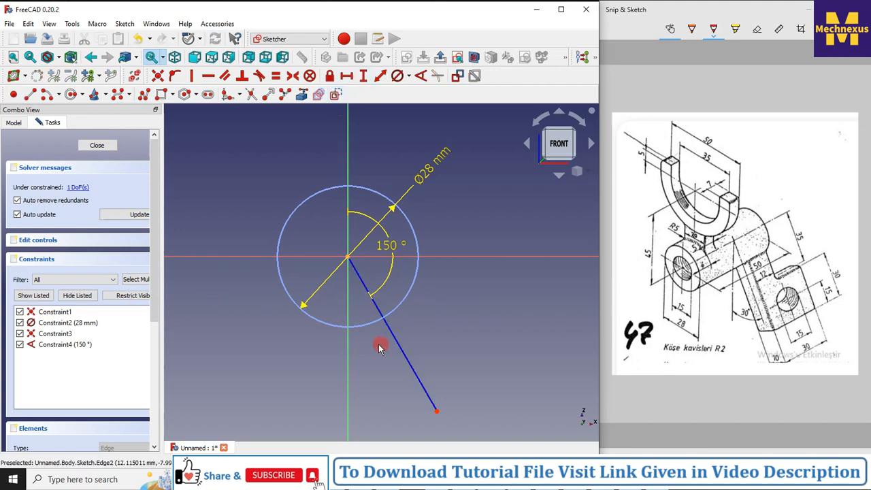
- Draw two separate sloping lines below the circle, one on each side of the diagonal construction line
{"action": "scroll", "coordinate": [380, 346], "scroll_direction": "up", "scroll_amount": 3}
{"action": "scroll", "coordinate": [376, 344], "scroll_direction": "down", "scroll_amount": 1}
{"action": "scroll", "coordinate": [378, 340], "scroll_direction": "up", "scroll_amount": 1}
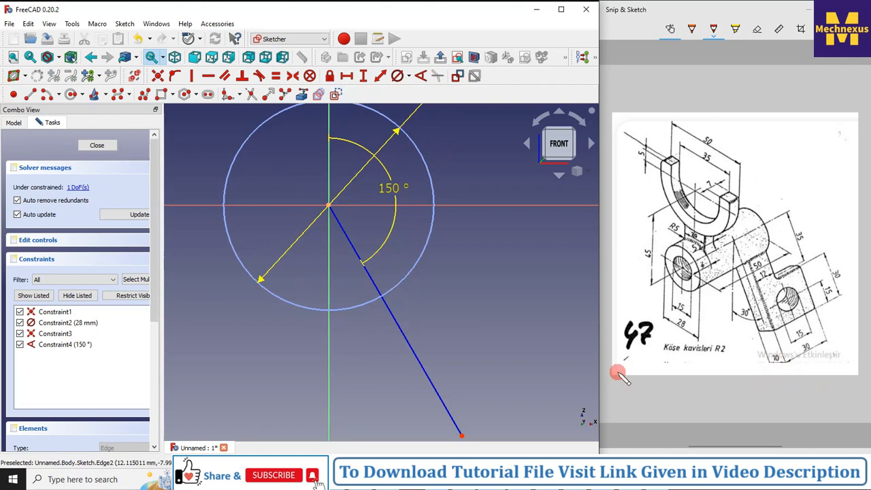
{"action": "scroll", "coordinate": [432, 317], "scroll_direction": "down", "scroll_amount": 5}
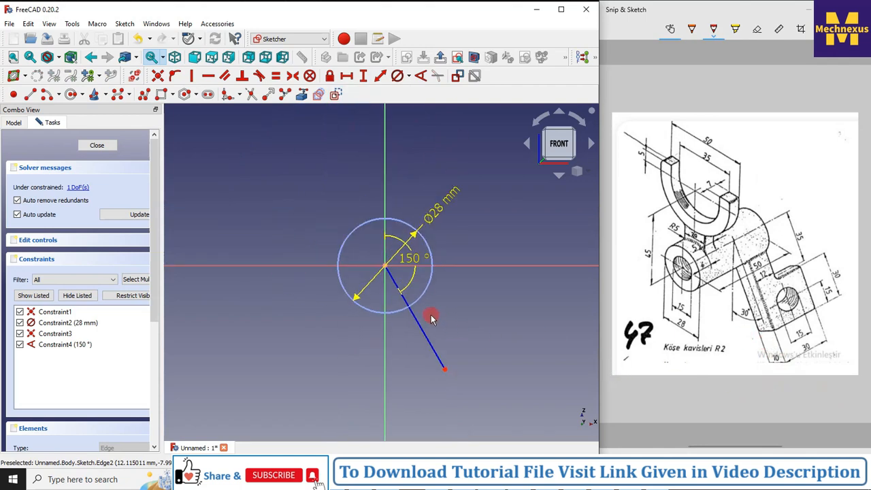
{"action": "scroll", "coordinate": [432, 315], "scroll_direction": "up", "scroll_amount": 4}
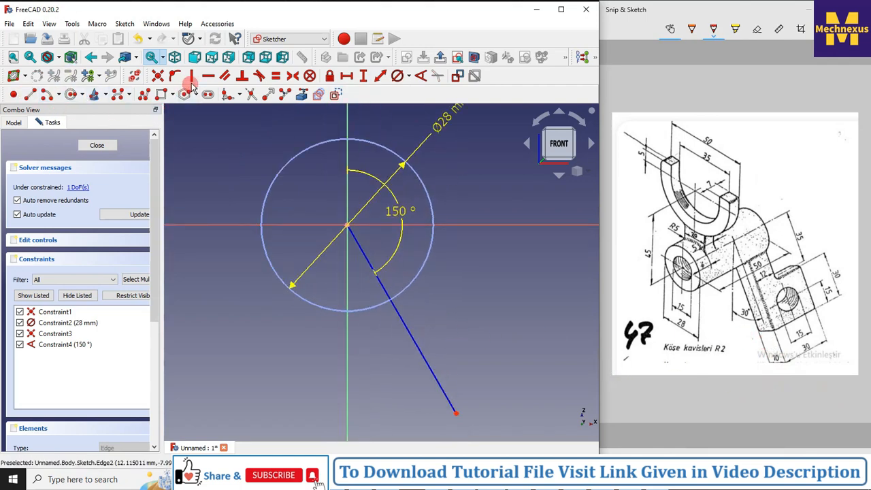
{"action": "left_click", "coordinate": [29, 95]}
{"action": "left_click", "coordinate": [381, 329]}
{"action": "left_click", "coordinate": [425, 424]}
{"action": "left_click", "coordinate": [427, 300]}
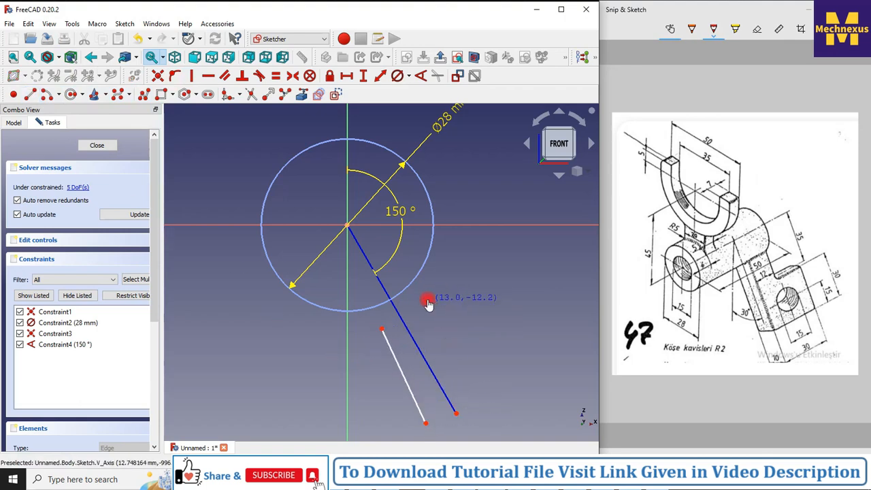
{"action": "left_click", "coordinate": [494, 396]}
- Constrain the sloping line to the left of the diagonal construction line parallel to it
{"action": "left_click", "coordinate": [396, 360]}
{"action": "left_click", "coordinate": [414, 346]}
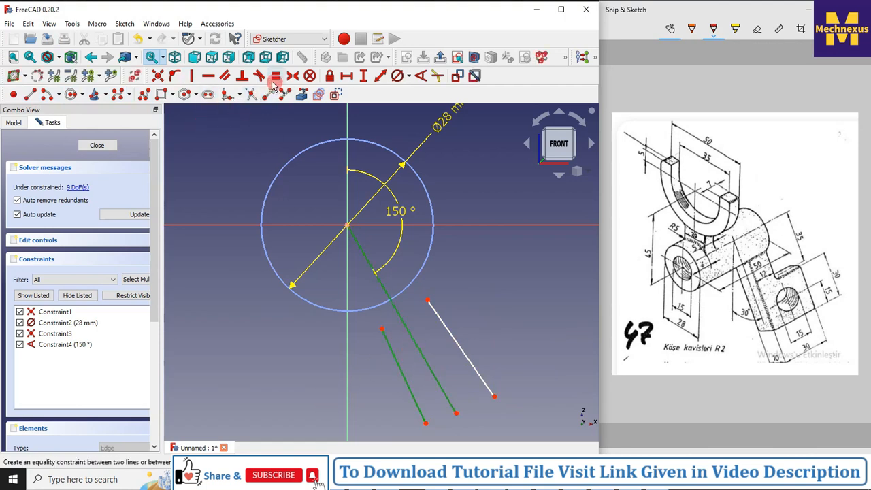
{"action": "left_click", "coordinate": [224, 76]}
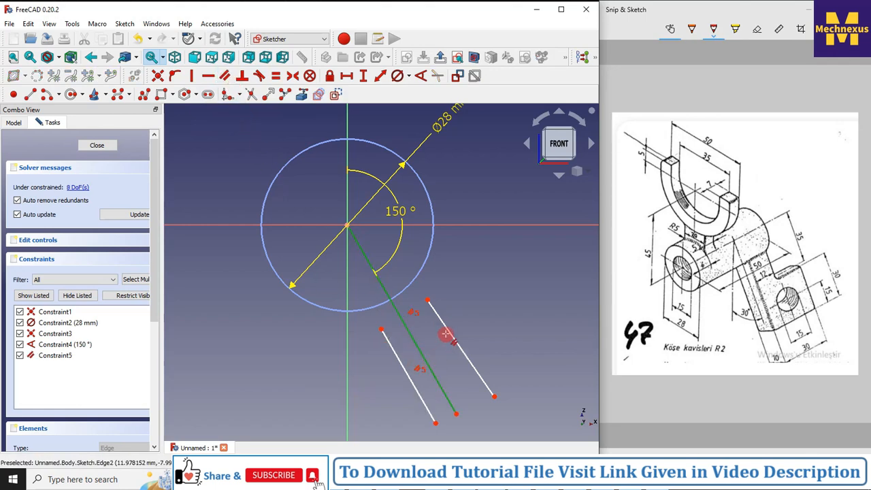
- Constrain the sloping line right of the construction line parallel to it, and move both sloping lines closer to the construction line
{"action": "left_click", "coordinate": [449, 335]}
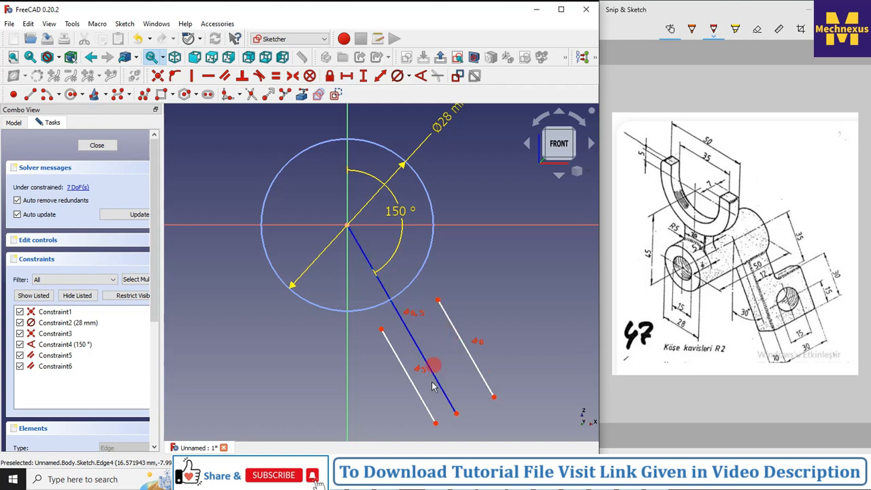
{"action": "left_click_drag", "start_coordinate": [474, 351], "coordinate": [450, 364]}
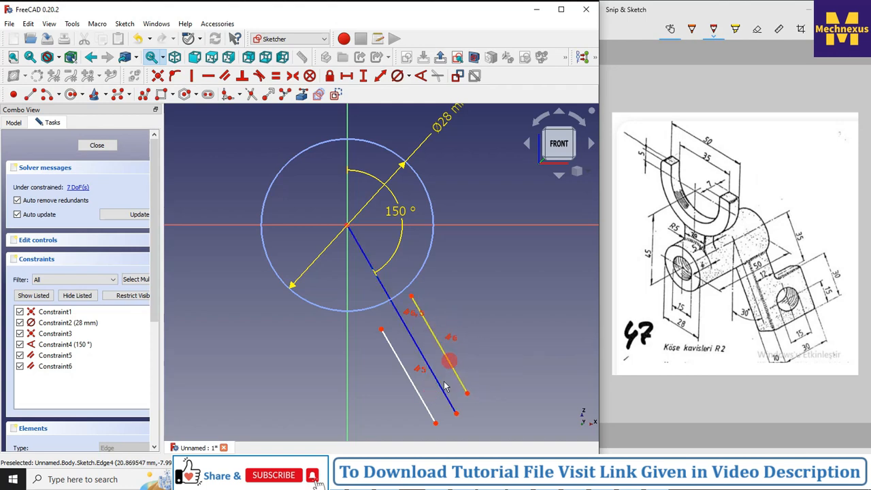
{"action": "left_click_drag", "start_coordinate": [424, 400], "coordinate": [419, 385]}
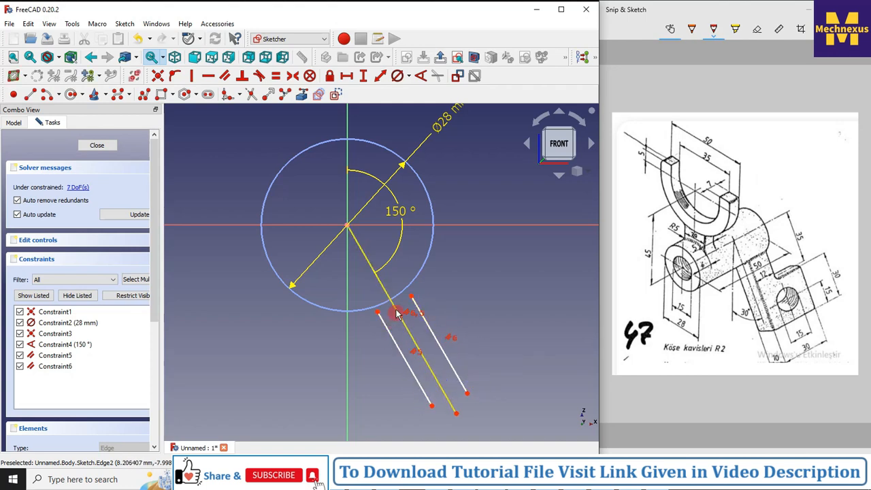
- Constrain the upper endpoints of both sloping lines onto the 28 mm circle
{"action": "scroll", "coordinate": [398, 307], "scroll_direction": "up", "scroll_amount": 4}
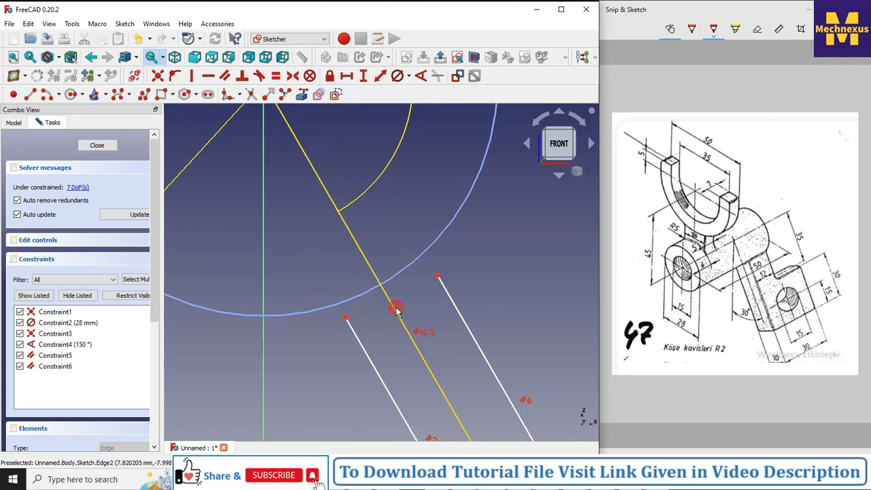
{"action": "left_click", "coordinate": [346, 319]}
{"action": "left_click", "coordinate": [345, 304]}
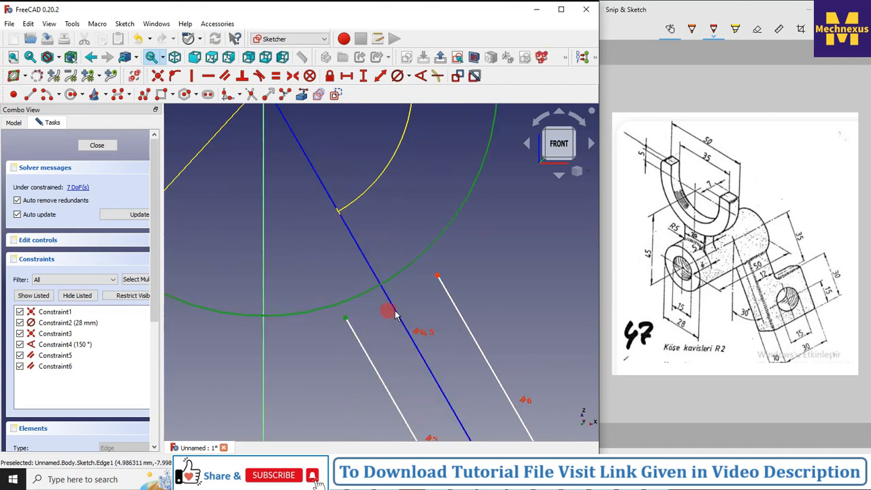
{"action": "left_click", "coordinate": [174, 76]}
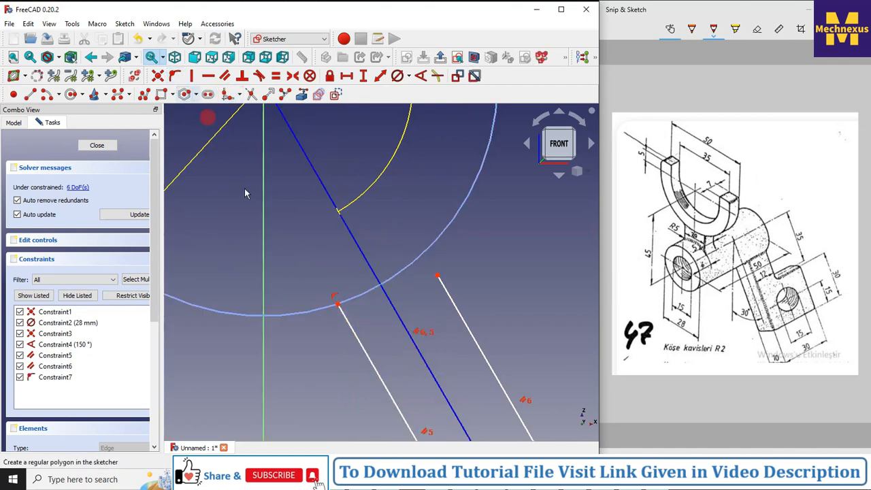
{"action": "left_click", "coordinate": [438, 277]}
{"action": "left_click", "coordinate": [423, 253]}
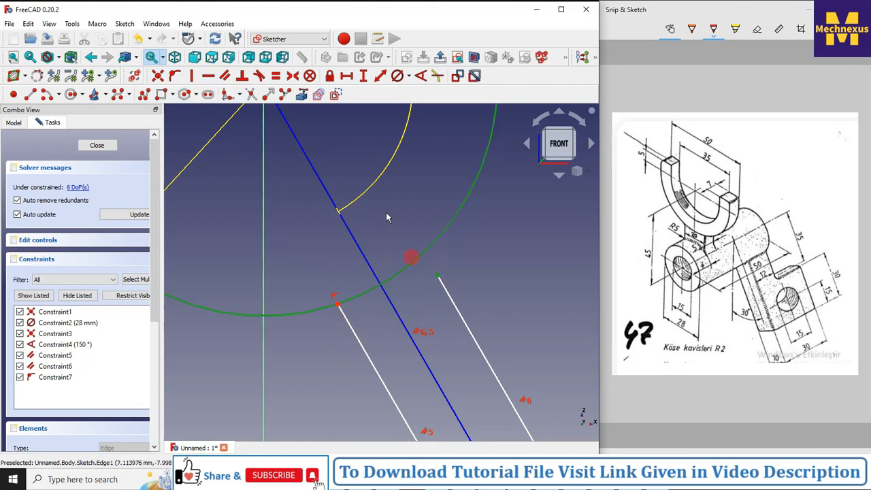
{"action": "left_click", "coordinate": [175, 75]}
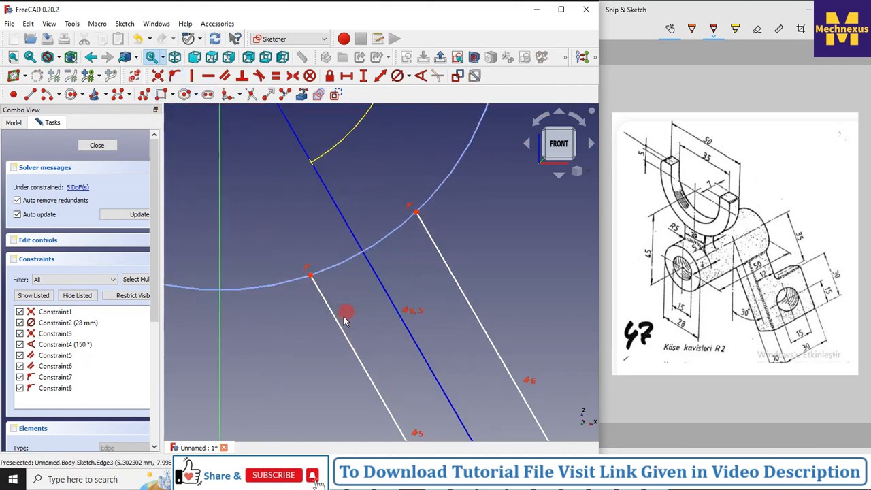
- Draw a three-point arc between the upper endpoints of the sloping lines, following the circle's edge
{"action": "left_click", "coordinate": [59, 94]}
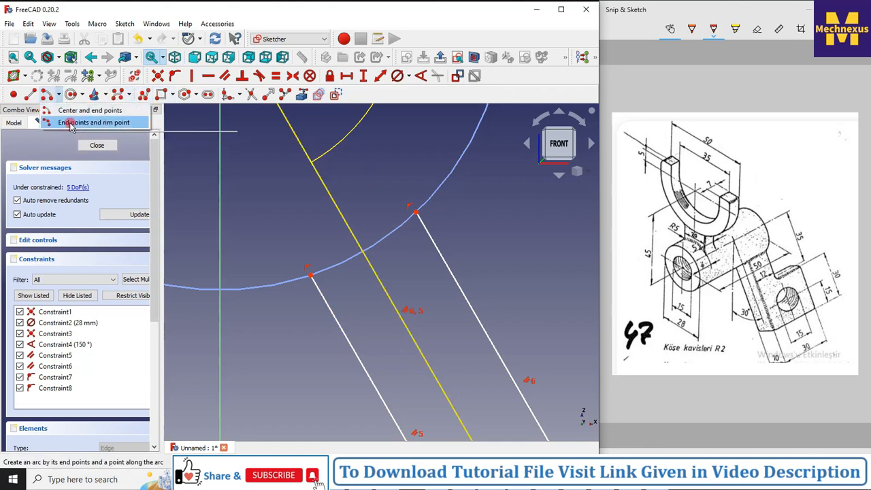
{"action": "left_click", "coordinate": [76, 125]}
{"action": "left_click", "coordinate": [311, 275]}
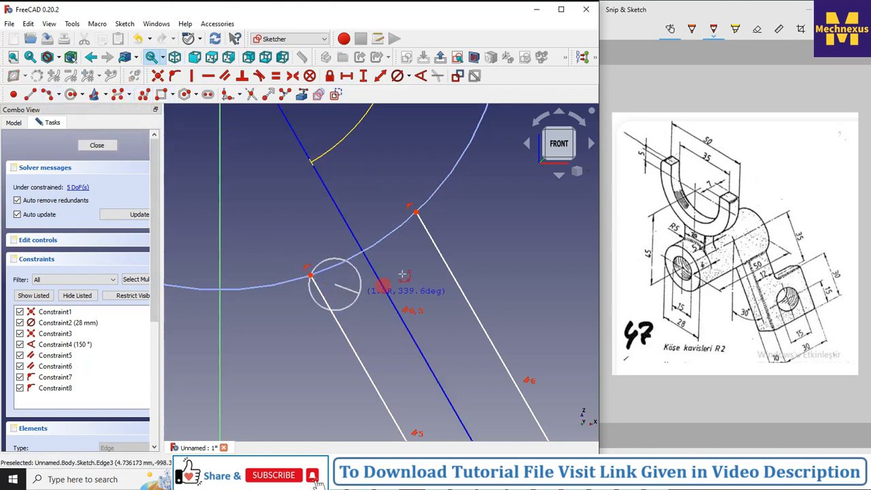
{"action": "left_click", "coordinate": [416, 214]}
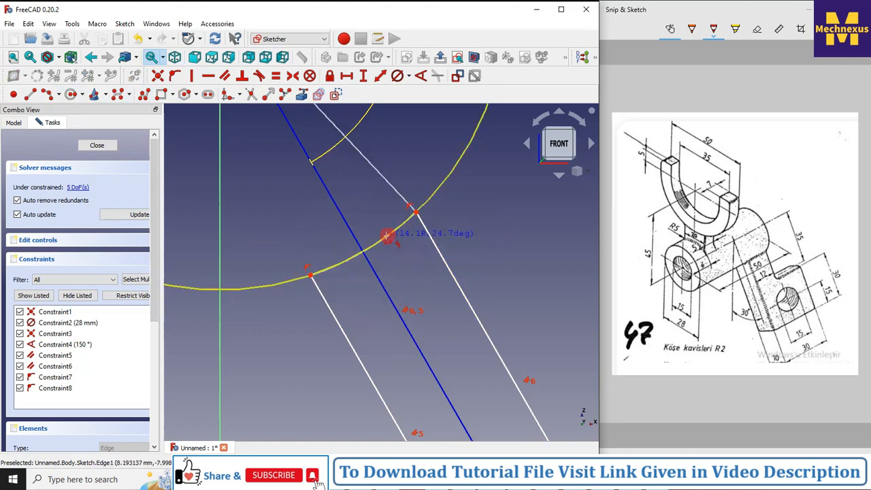
{"action": "left_click", "coordinate": [387, 236]}
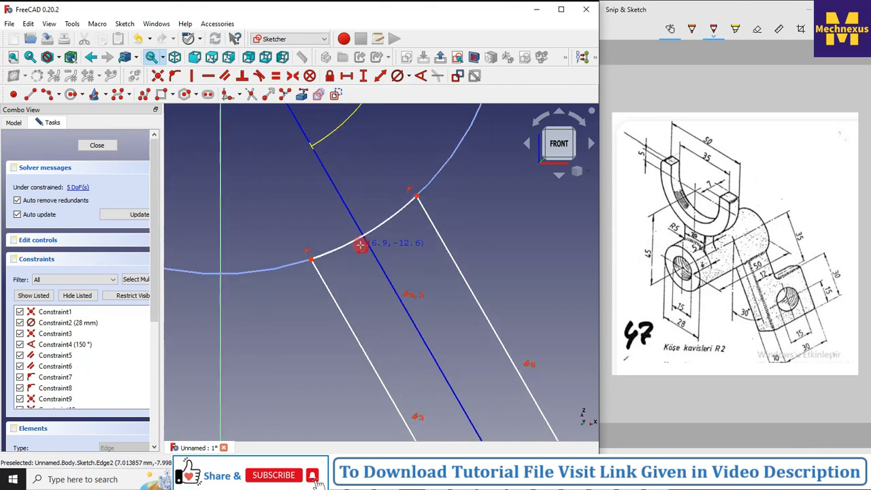
- Draw a line joining the lower endpoints of the two sloping lines to close the arm profile
{"action": "scroll", "coordinate": [320, 269], "scroll_direction": "down", "scroll_amount": 5}
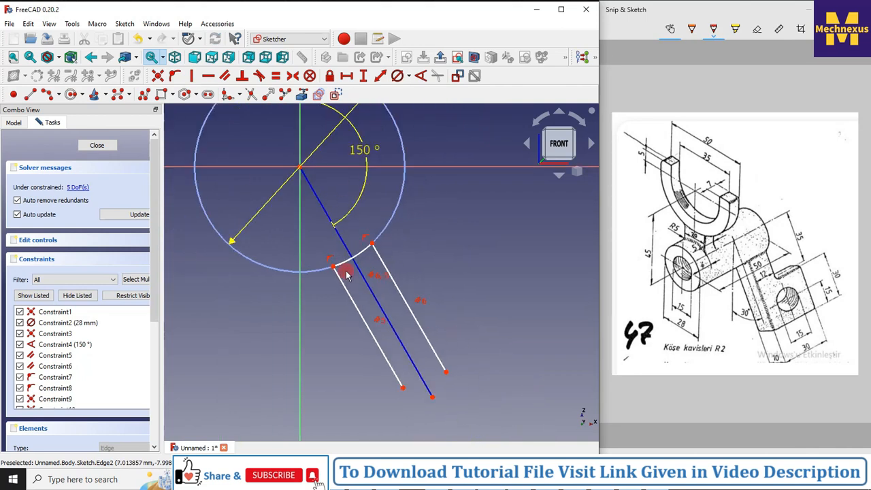
{"action": "scroll", "coordinate": [388, 370], "scroll_direction": "up", "scroll_amount": 3}
{"action": "left_click", "coordinate": [386, 366]}
{"action": "left_click", "coordinate": [441, 348]}
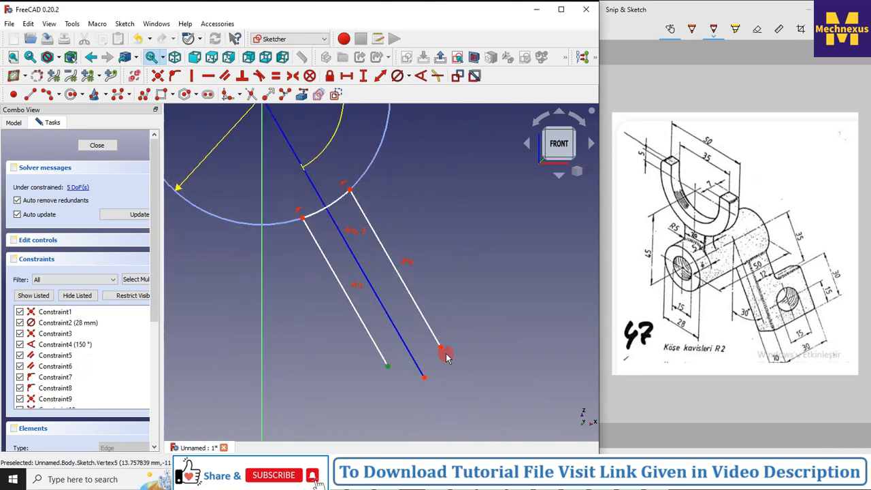
{"action": "left_click", "coordinate": [30, 94]}
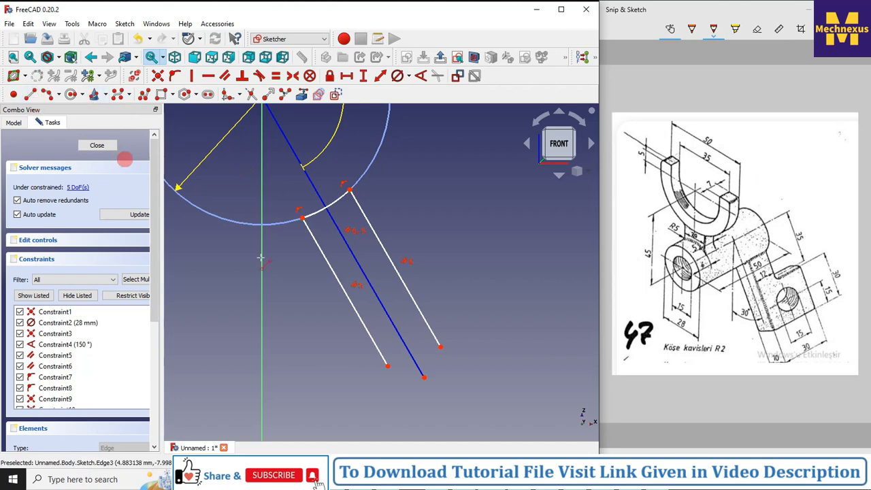
{"action": "left_click", "coordinate": [391, 367]}
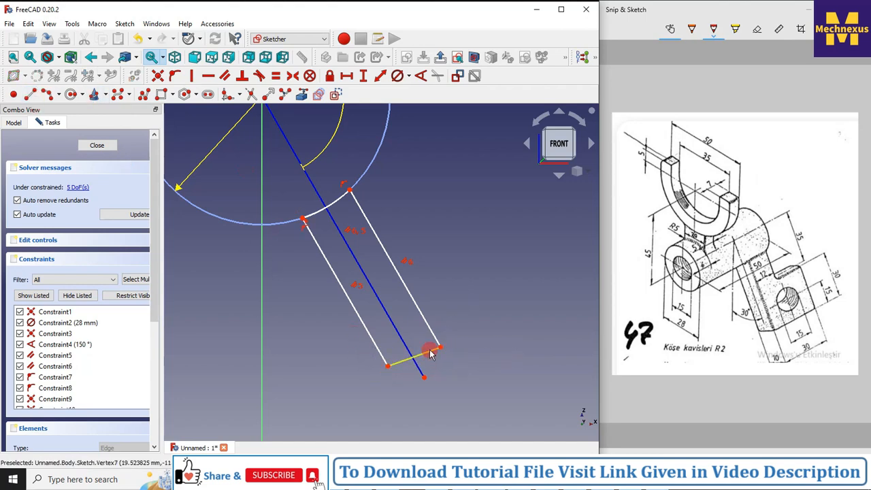
- Constrain the arm's short end line perpendicular to the left sloping line
{"action": "left_click", "coordinate": [429, 351]}
{"action": "left_click", "coordinate": [381, 354]}
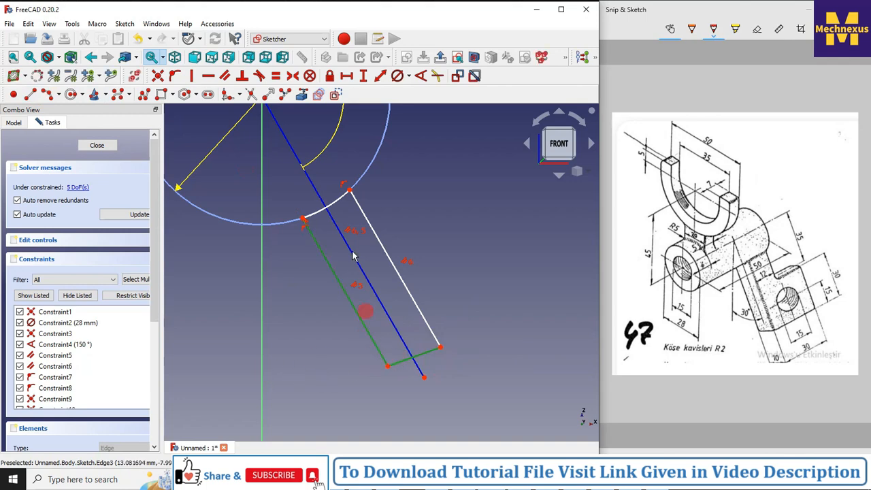
{"action": "left_click", "coordinate": [242, 73]}
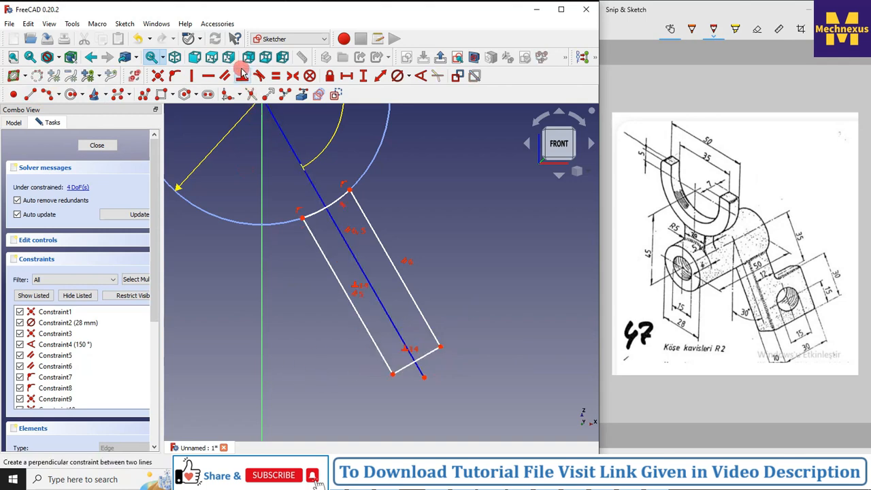
- Dimension the arm's short end line to 10 mm and place the dimension outside the profile, below the end line
{"action": "left_click", "coordinate": [416, 360]}
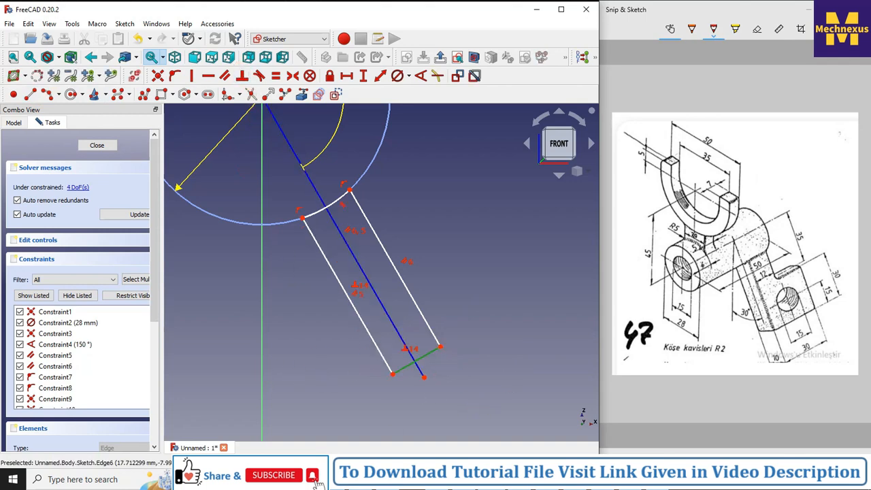
{"action": "left_click", "coordinate": [380, 76]}
{"action": "type", "text": "10"}
{"action": "key", "text": "Return"}
{"action": "scroll", "coordinate": [478, 393], "scroll_direction": "up", "scroll_amount": 2}
{"action": "left_click_drag", "start_coordinate": [400, 332], "coordinate": [443, 413]}
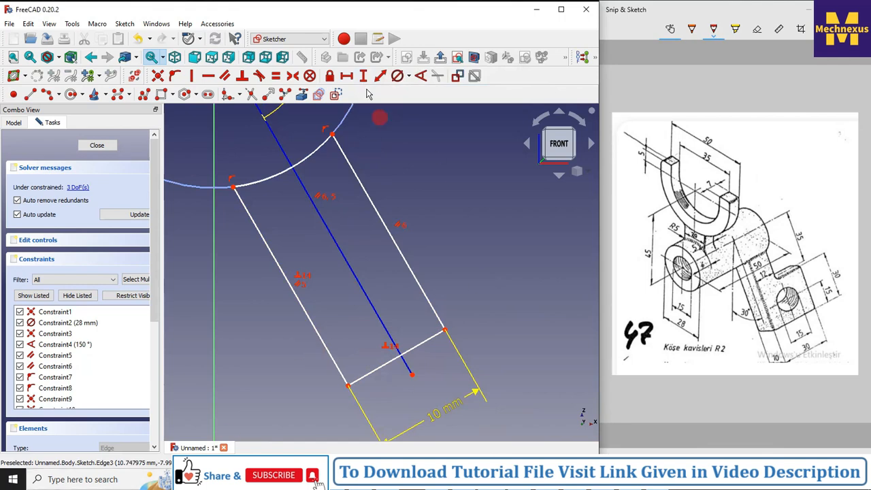
- Constrain the two endpoints of the short end line symmetric about the diagonal construction line
{"action": "left_click", "coordinate": [344, 382]}
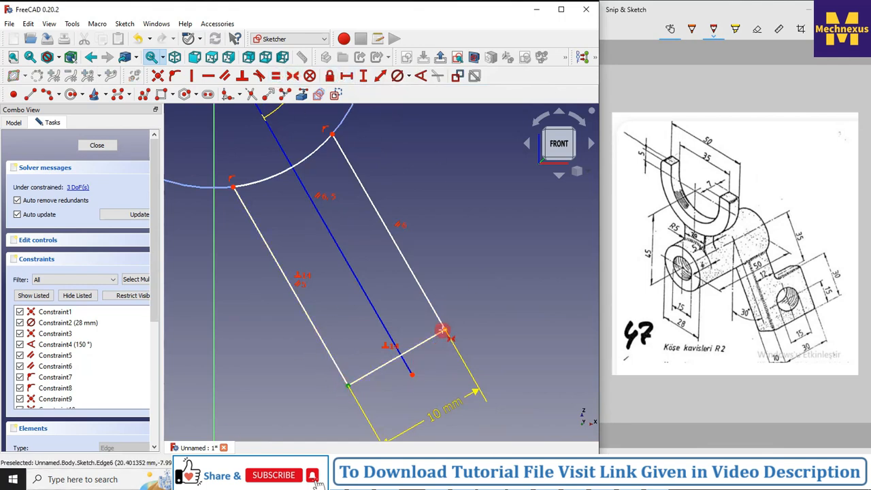
{"action": "left_click", "coordinate": [442, 331]}
{"action": "left_click", "coordinate": [381, 319]}
{"action": "scroll", "coordinate": [349, 348], "scroll_direction": "down", "scroll_amount": 3}
{"action": "scroll", "coordinate": [325, 327], "scroll_direction": "up", "scroll_amount": 2}
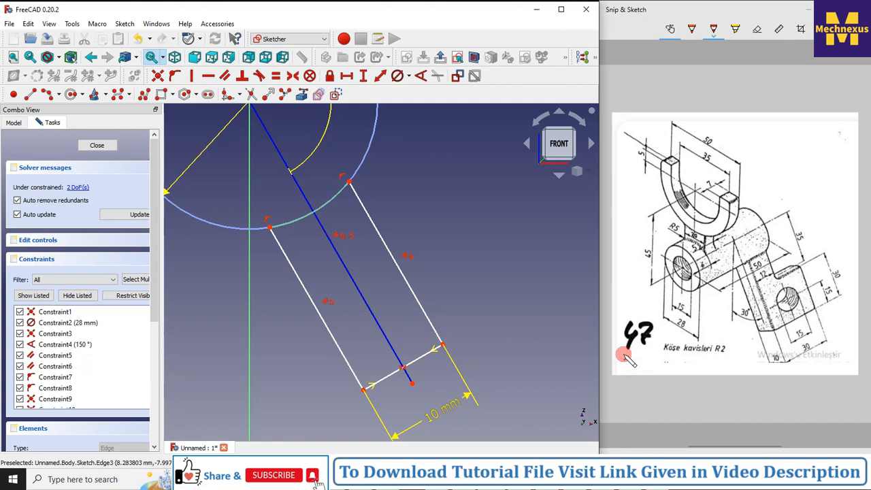
{"action": "scroll", "coordinate": [411, 397], "scroll_direction": "down", "scroll_amount": 4}
{"action": "scroll", "coordinate": [364, 400], "scroll_direction": "up", "scroll_amount": 3}
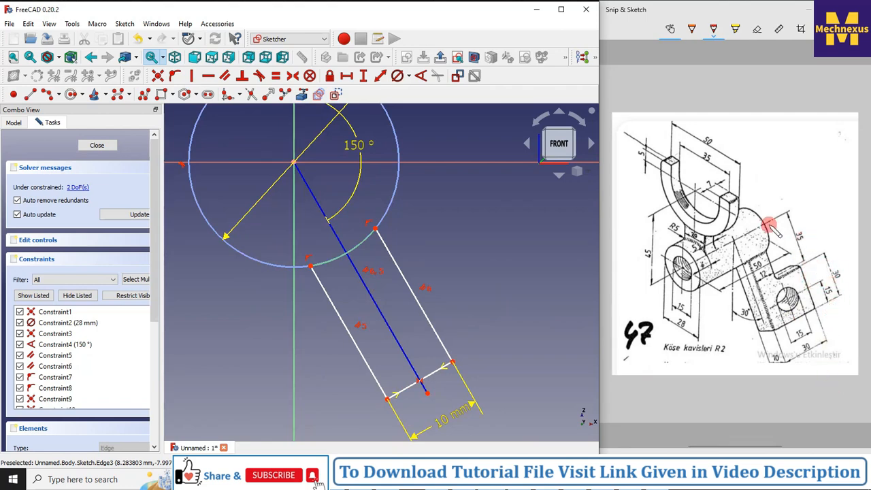
{"action": "scroll", "coordinate": [436, 358], "scroll_direction": "down", "scroll_amount": 2}
{"action": "scroll", "coordinate": [435, 358], "scroll_direction": "up", "scroll_amount": 1}
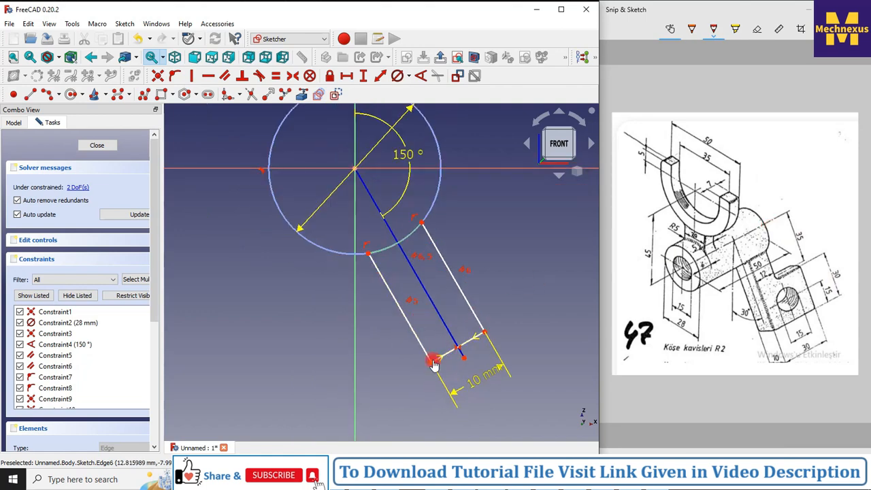
{"action": "left_click", "coordinate": [432, 362]}
{"action": "left_click", "coordinate": [355, 169]}
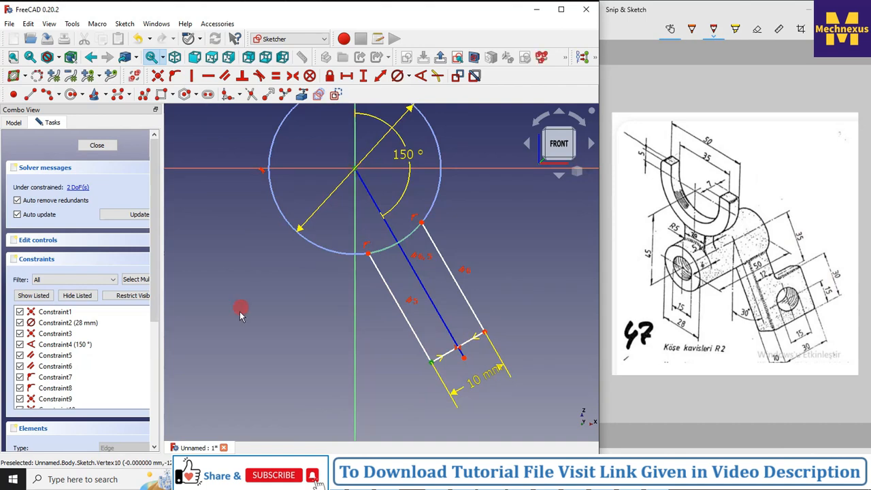
{"action": "left_click", "coordinate": [378, 76]}
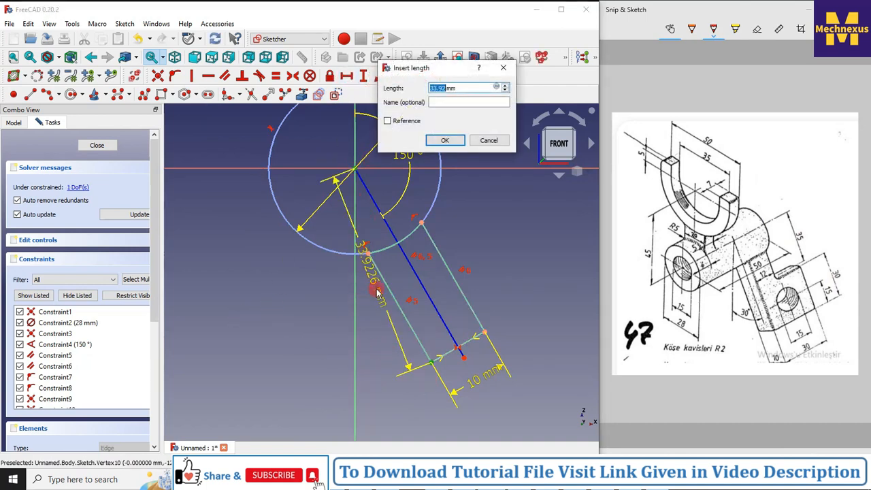
{"action": "left_click", "coordinate": [489, 140]}
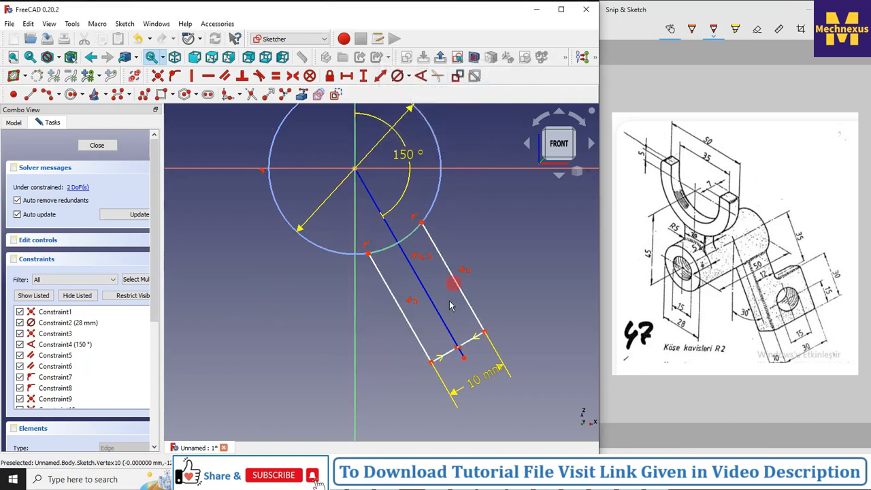
- Constrain the lower endpoint of the diagonal construction line onto the arm's short end line
{"action": "scroll", "coordinate": [456, 366], "scroll_direction": "up", "scroll_amount": 2}
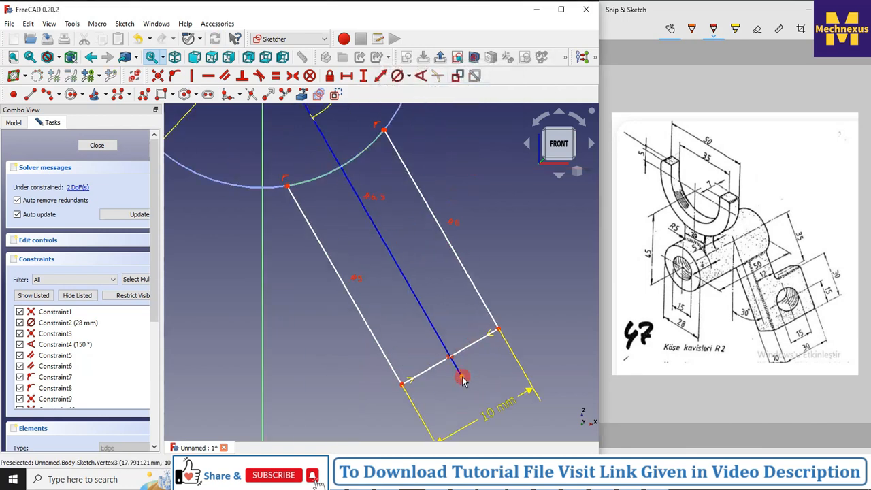
{"action": "left_click", "coordinate": [460, 355]}
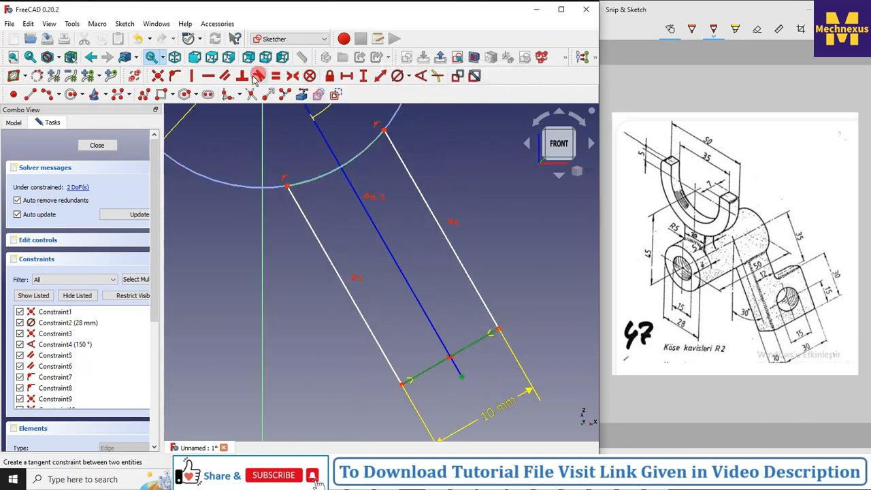
{"action": "left_click", "coordinate": [174, 79]}
{"action": "left_click", "coordinate": [461, 376]}
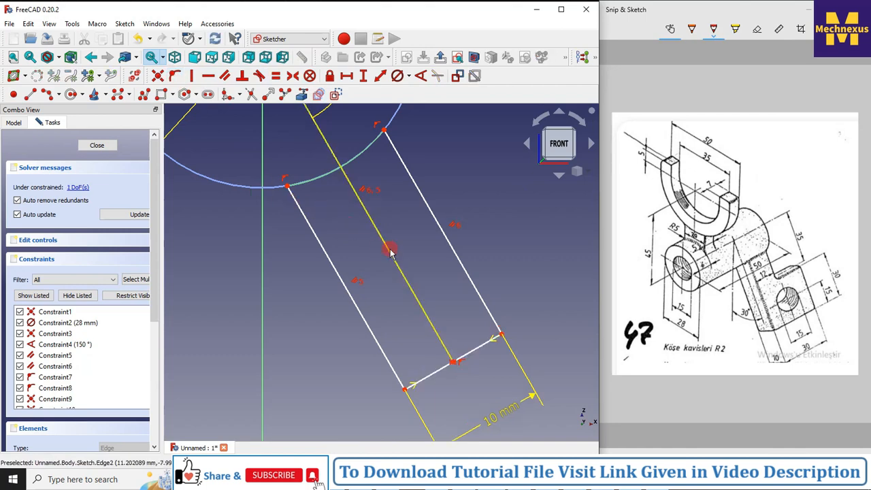
- Dimension the diagonal construction line's length to 65 mm, from the sketch origin to the arm's end
{"action": "scroll", "coordinate": [366, 282], "scroll_direction": "down", "scroll_amount": 3}
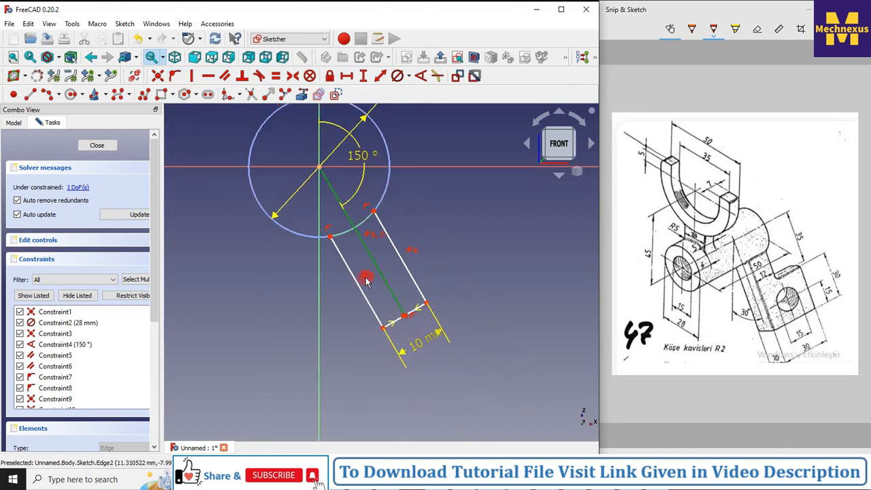
{"action": "left_click", "coordinate": [379, 76]}
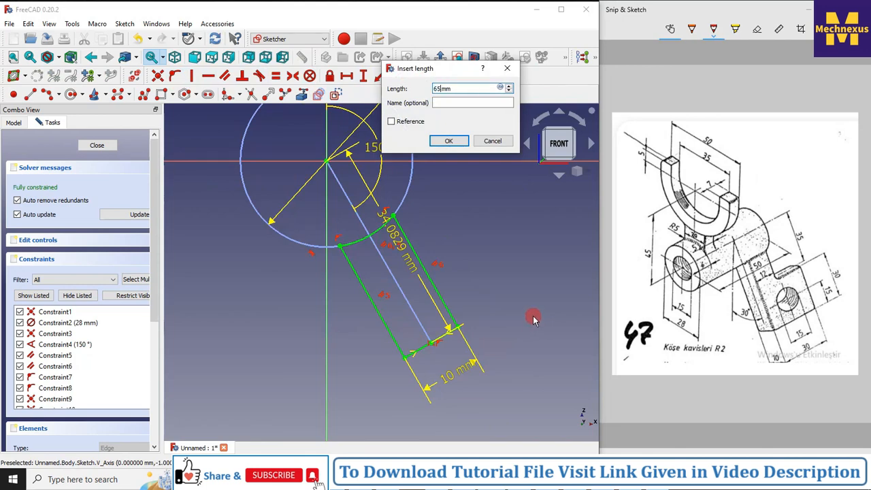
{"action": "left_click", "coordinate": [448, 141]}
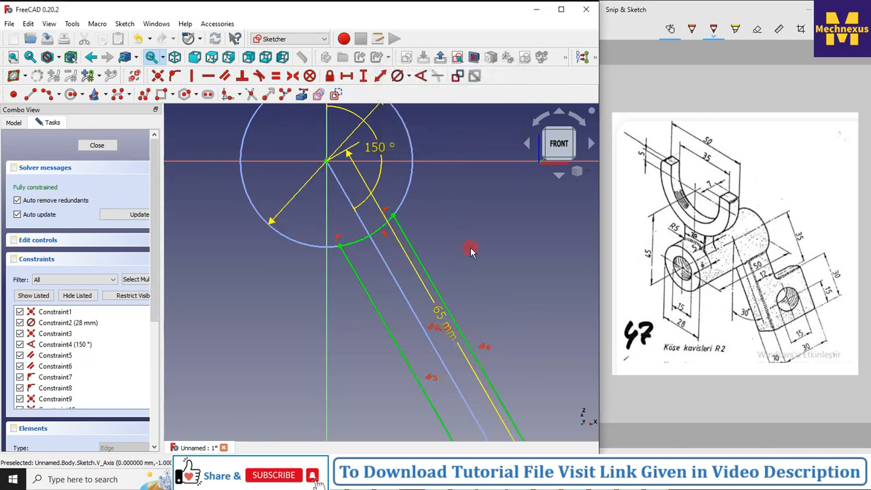
{"action": "scroll", "coordinate": [471, 251], "scroll_direction": "down", "scroll_amount": 3}
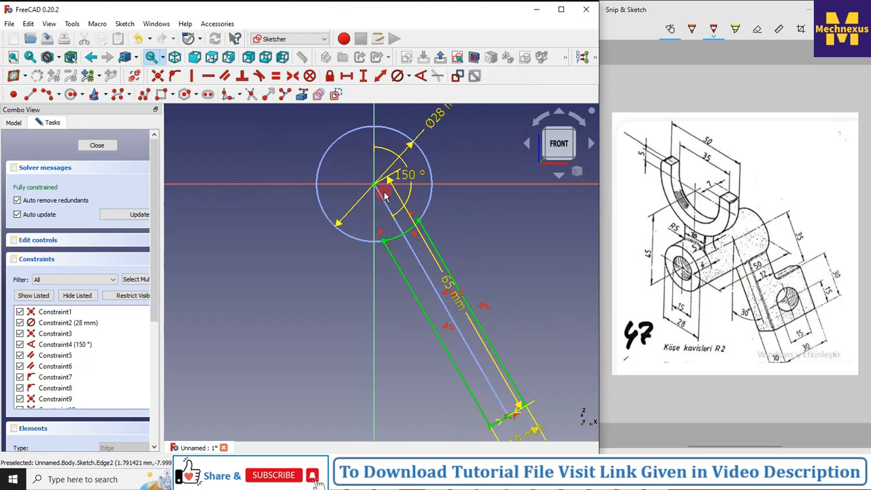
{"action": "scroll", "coordinate": [475, 263], "scroll_direction": "up", "scroll_amount": 2}
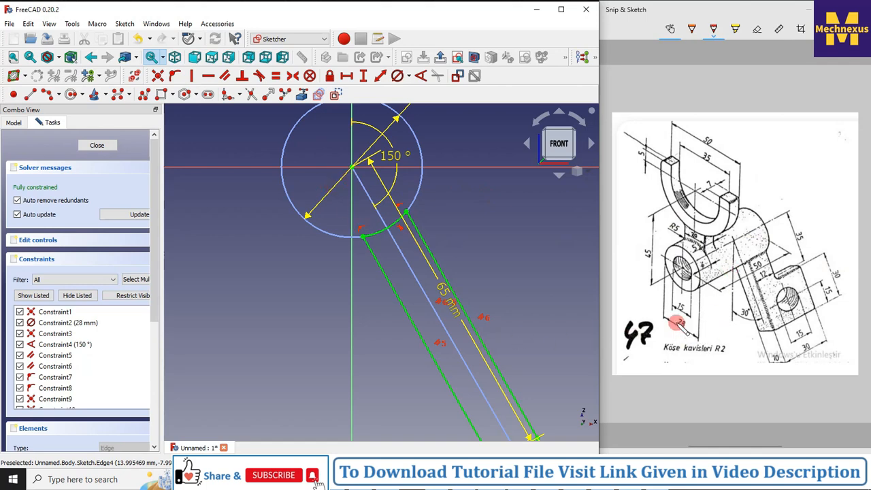
- Move the 65 mm dimension outside the arm profile and set the diagonal construction line's length to 65-14 mm (51 mm)
{"action": "scroll", "coordinate": [483, 293], "scroll_direction": "down", "scroll_amount": 3}
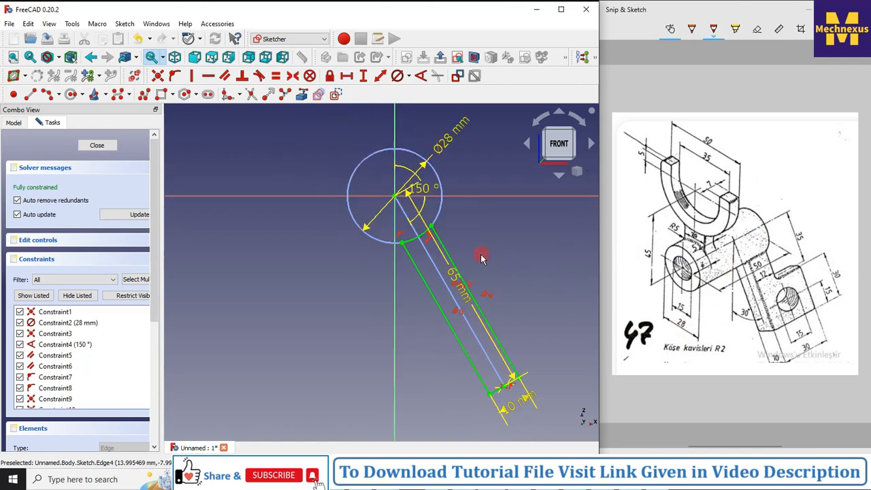
{"action": "left_click_drag", "start_coordinate": [489, 291], "coordinate": [495, 274]}
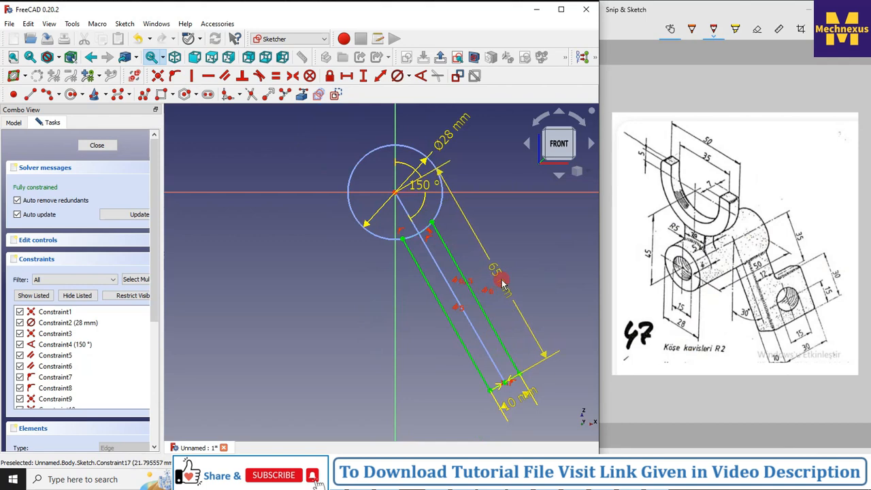
{"action": "double_click", "coordinate": [496, 272]}
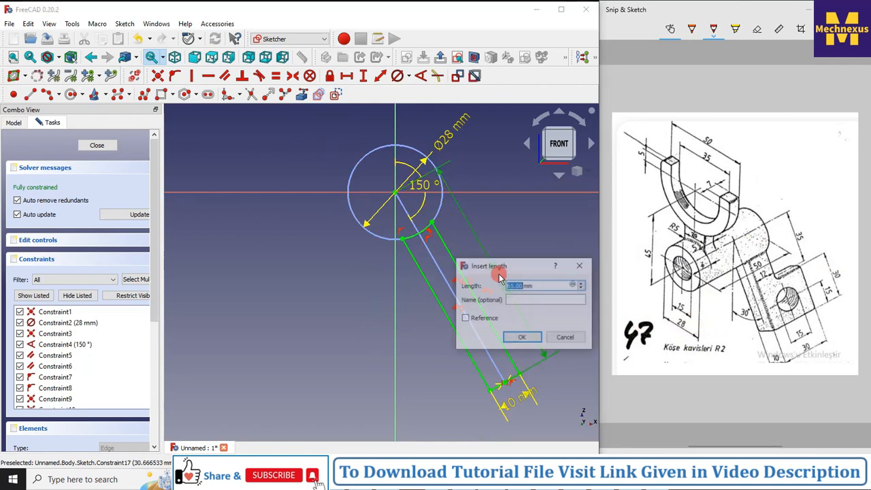
{"action": "left_click", "coordinate": [547, 285]}
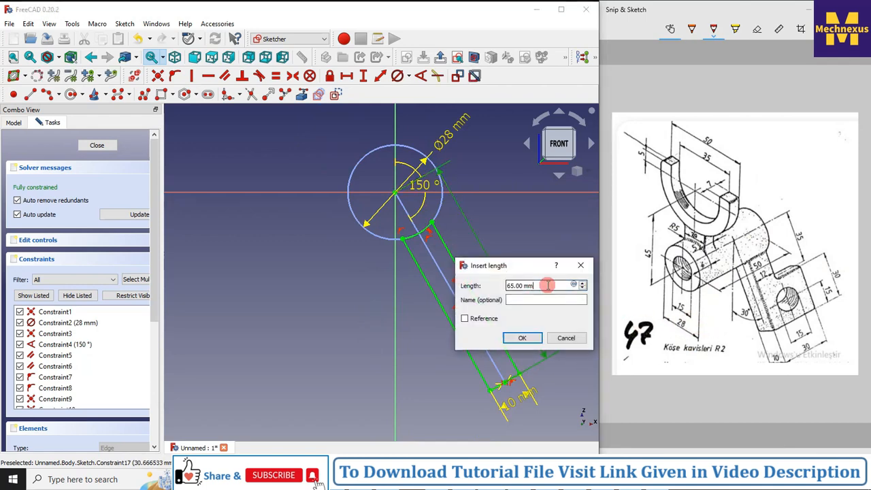
{"action": "type", "text": "-14"}
{"action": "key", "text": "Return"}
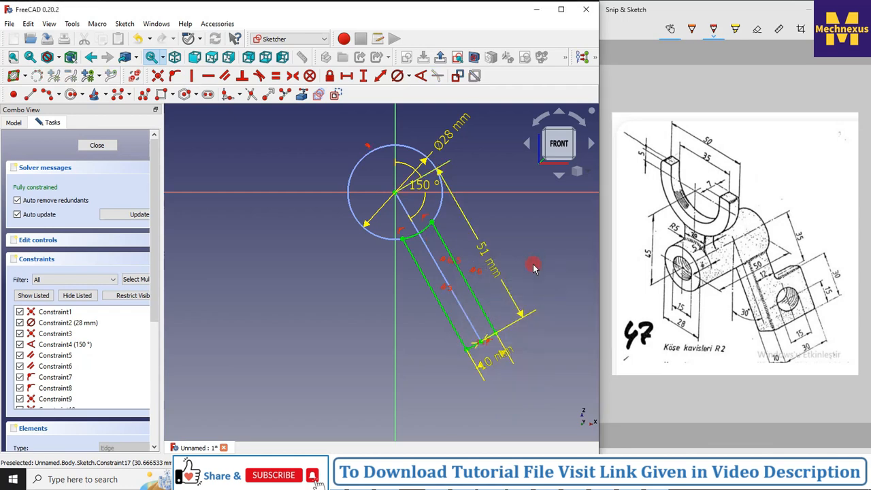
- Place the 10 mm end-line dimension beside the arm, clear of the profile, and close the arm sketch
{"action": "scroll", "coordinate": [497, 273], "scroll_direction": "up", "scroll_amount": 2}
{"action": "scroll", "coordinate": [282, 297], "scroll_direction": "down", "scroll_amount": 3}
{"action": "scroll", "coordinate": [359, 296], "scroll_direction": "up", "scroll_amount": 1}
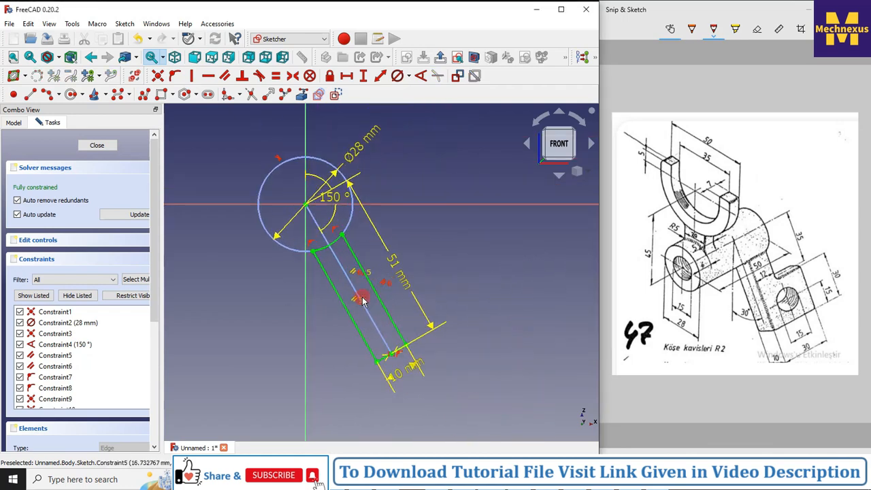
{"action": "left_click_drag", "start_coordinate": [401, 376], "coordinate": [467, 347]}
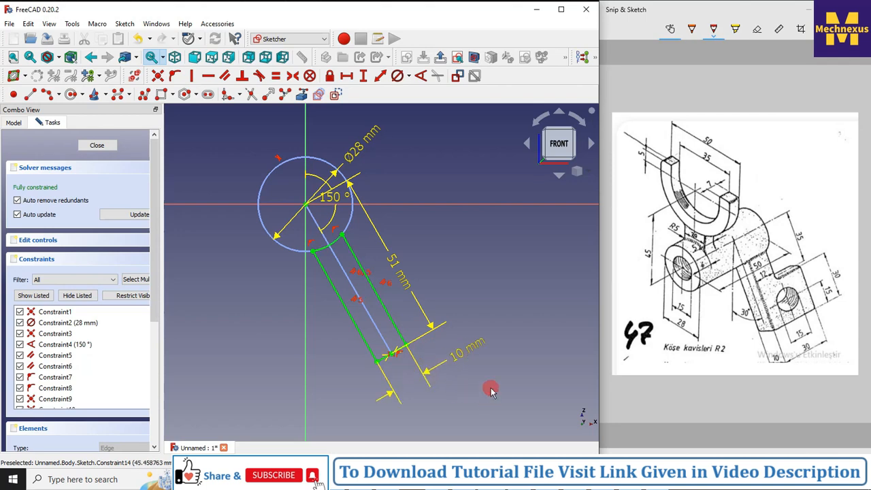
{"action": "left_click", "coordinate": [98, 147]}
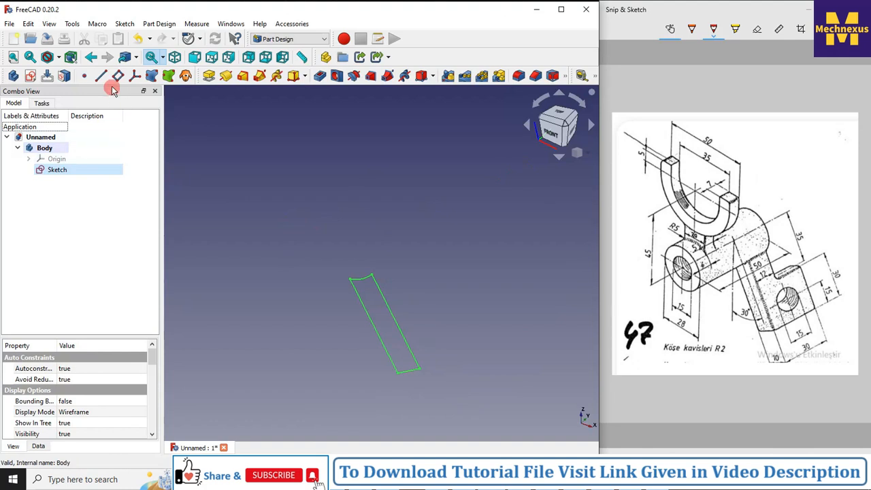
- Pad the arm sketch 30 mm in the reversed direction
{"action": "left_click", "coordinate": [209, 76]}
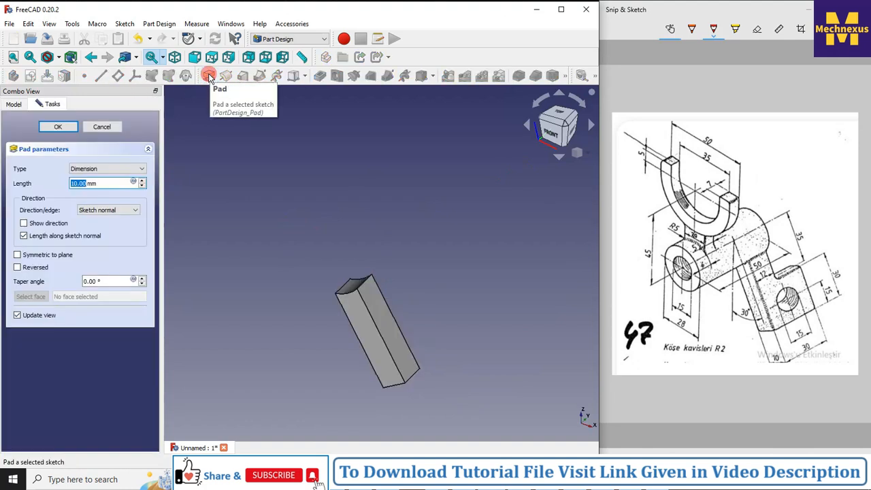
{"action": "left_click", "coordinate": [18, 267]}
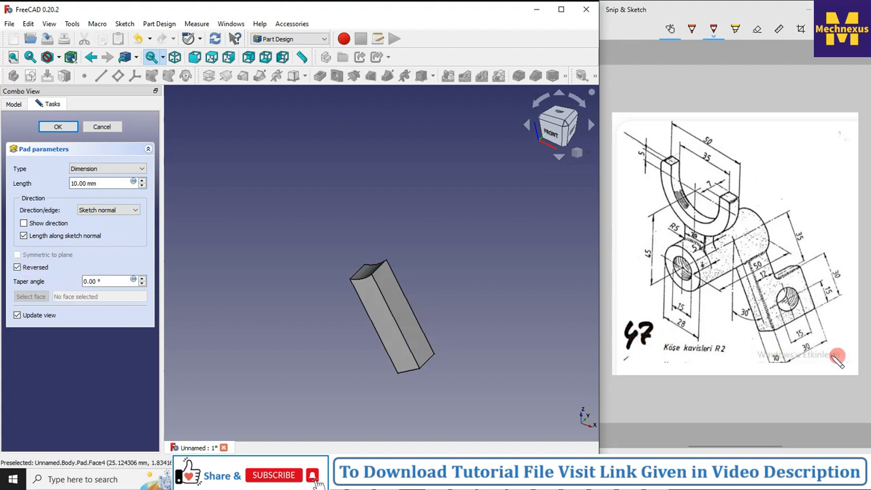
{"action": "left_click_drag", "start_coordinate": [126, 184], "coordinate": [3, 182]}
{"action": "type", "text": "30"}
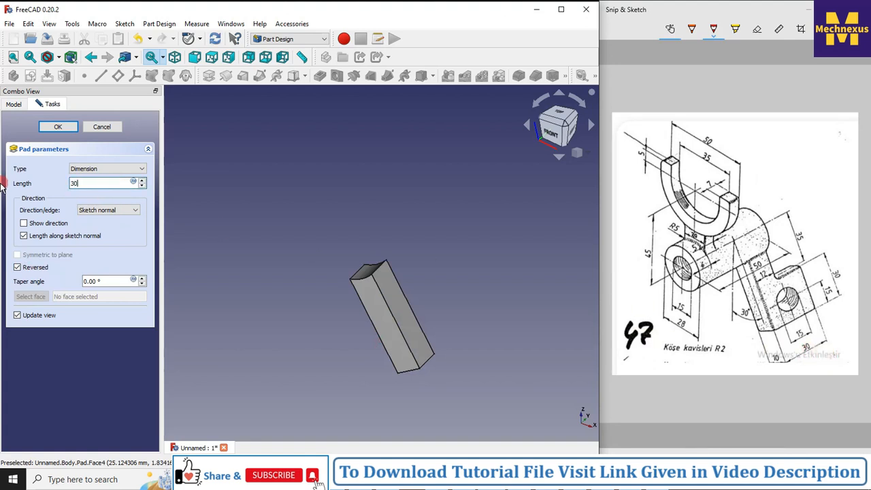
{"action": "left_click", "coordinate": [260, 205]}
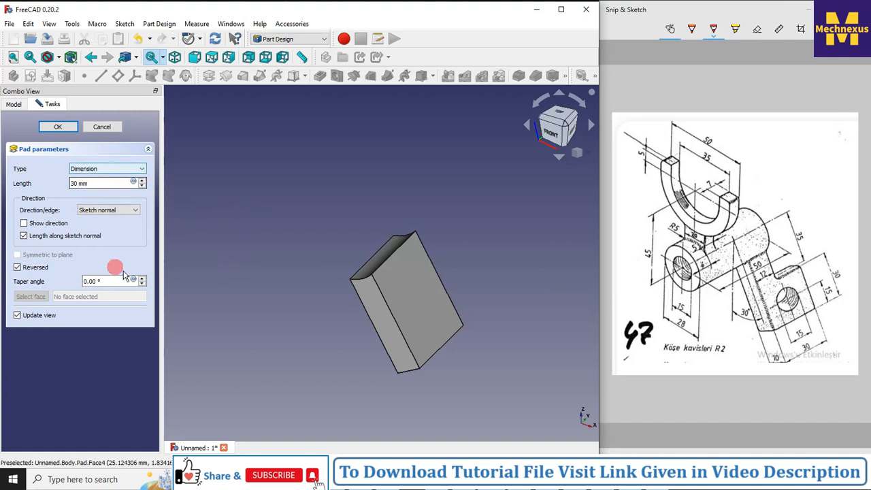
{"action": "left_click", "coordinate": [63, 127]}
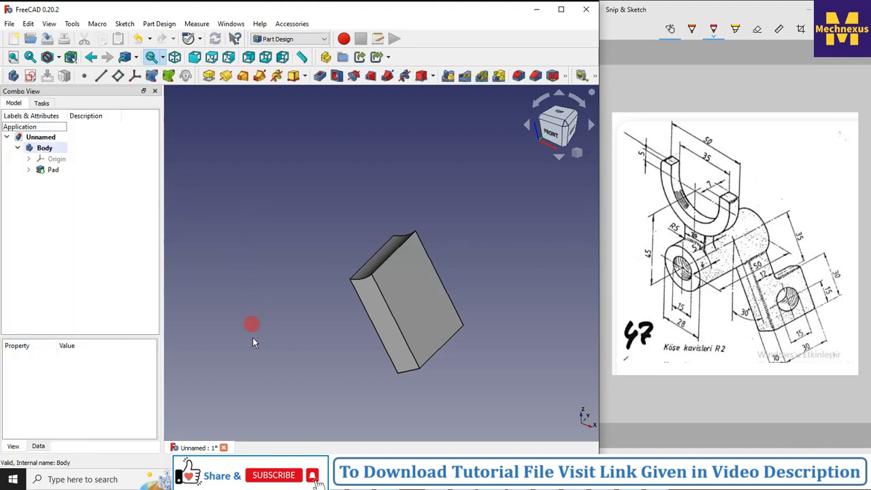
- Start a new sketch on the arm's broad side face and reference the face's far long edge as external geometry
{"action": "left_click", "coordinate": [414, 284]}
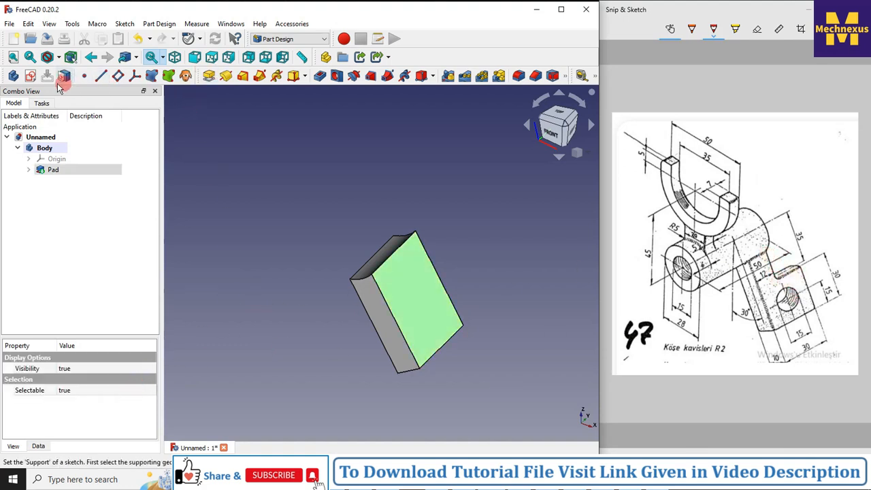
{"action": "left_click", "coordinate": [31, 78]}
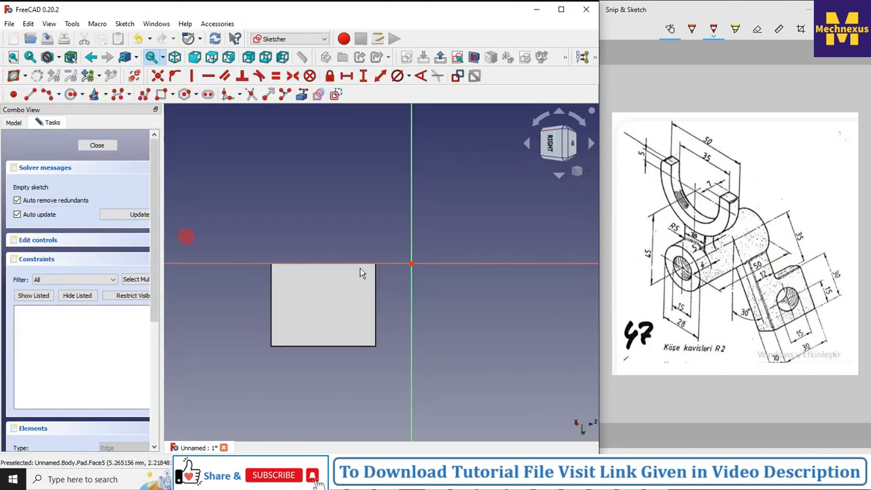
{"action": "right_click", "coordinate": [592, 176]}
{"action": "left_click", "coordinate": [619, 179]}
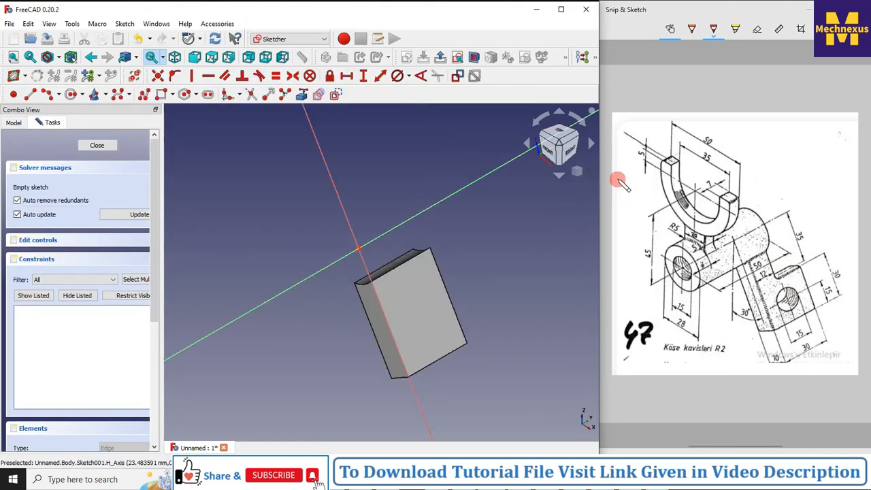
{"action": "scroll", "coordinate": [426, 291], "scroll_direction": "up", "scroll_amount": 3}
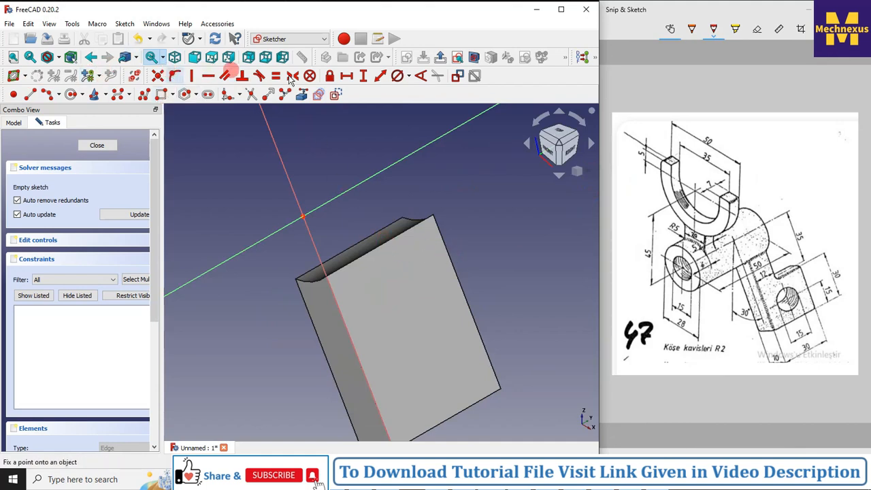
{"action": "left_click", "coordinate": [439, 232]}
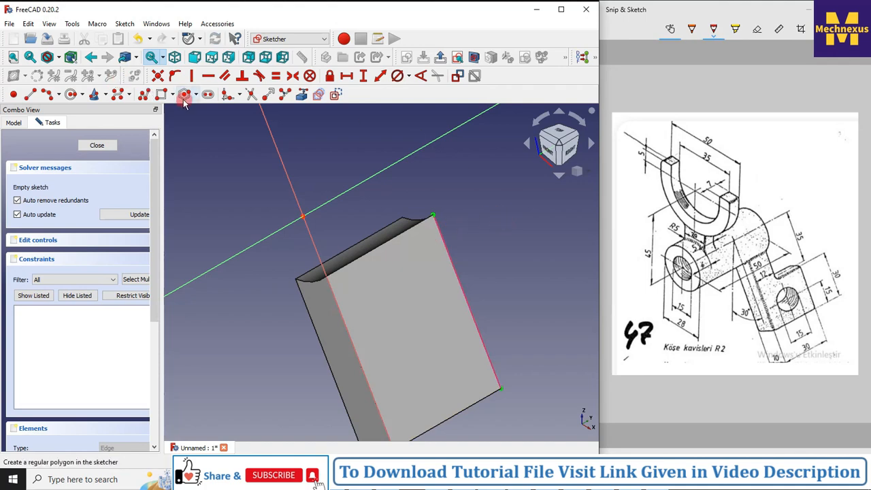
- Sketch a rectangle about 23 mm wide over the upper end of the face, with its lower outer corner on the referenced edge
{"action": "left_click", "coordinate": [161, 94]}
{"action": "left_click", "coordinate": [460, 279]}
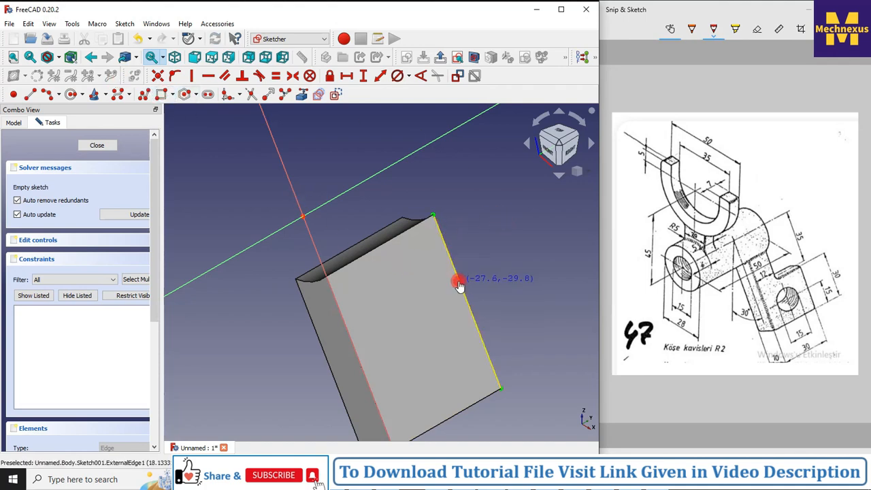
{"action": "left_click", "coordinate": [340, 226]}
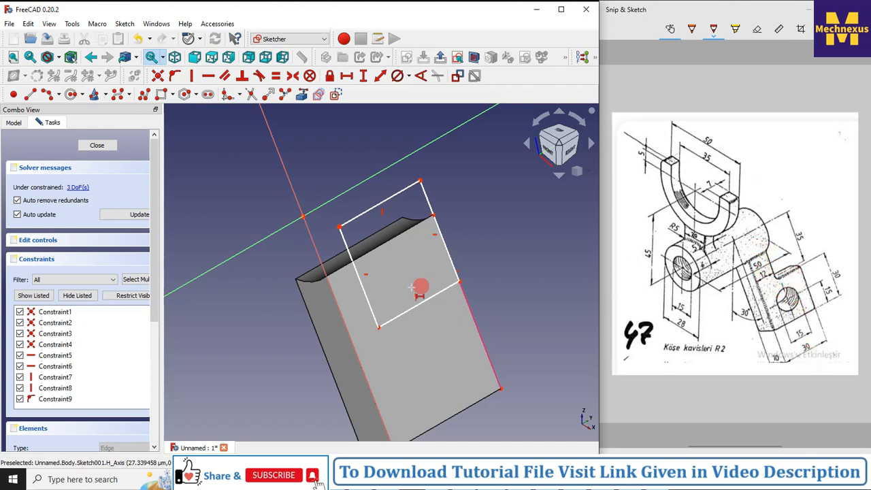
- Dimension the rectangle's width across the arm to 30.12 mm
{"action": "left_click", "coordinate": [396, 196]}
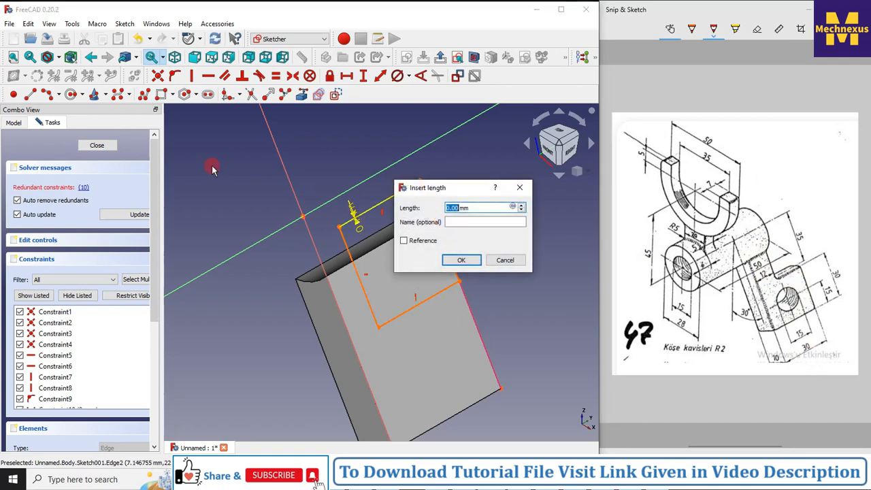
{"action": "left_click", "coordinate": [505, 261]}
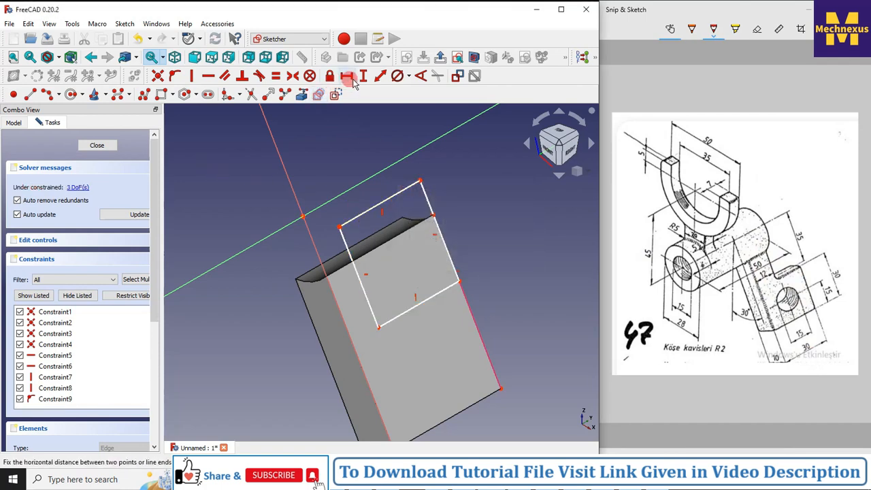
{"action": "left_click", "coordinate": [405, 187]}
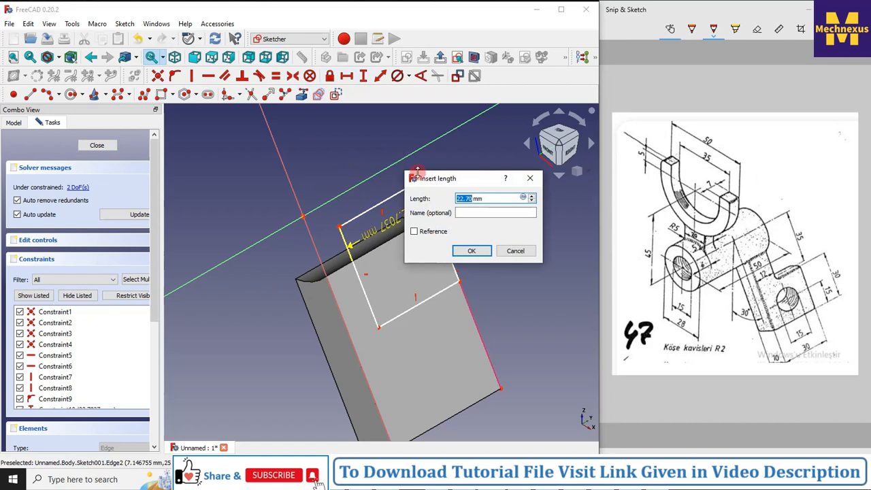
{"action": "type", "text": "30.12"}
{"action": "key", "text": "Return"}
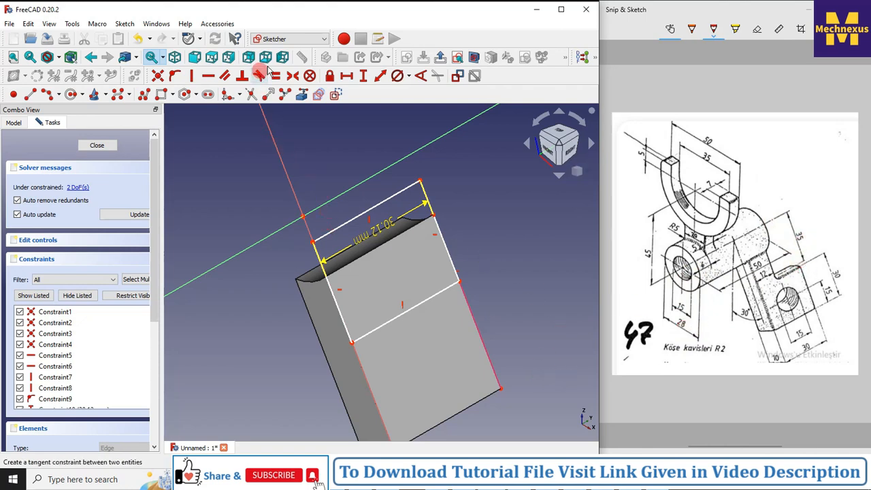
- Dimension the rectangle's side along the arm's long edge to 21 mm
{"action": "left_click", "coordinate": [365, 77]}
{"action": "left_click", "coordinate": [424, 194]}
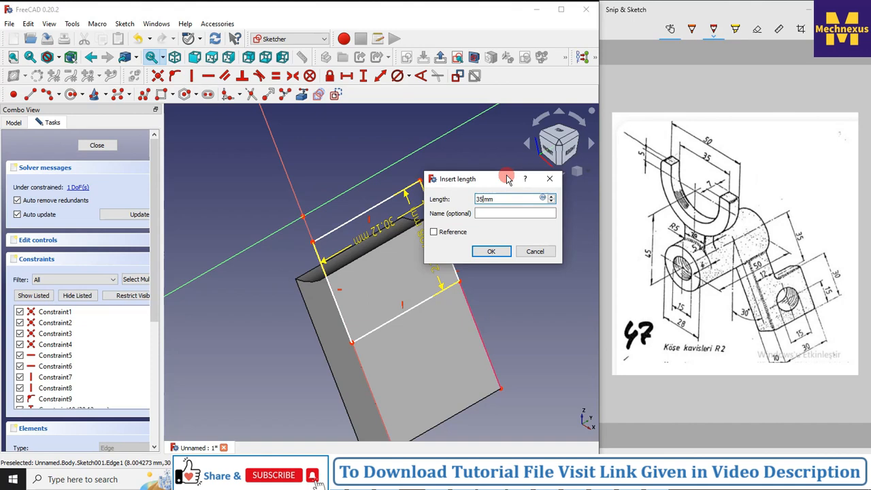
{"action": "key", "text": "Return"}
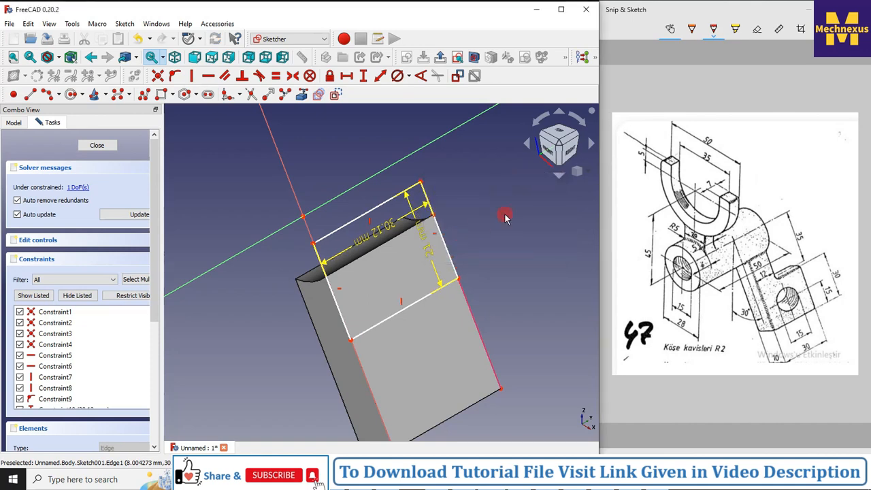
- Move the rectangle's width dimension above the profile and set it to 30-12 mm (18 mm)
{"action": "left_click", "coordinate": [385, 231]}
{"action": "left_click_drag", "start_coordinate": [385, 232], "coordinate": [355, 168]}
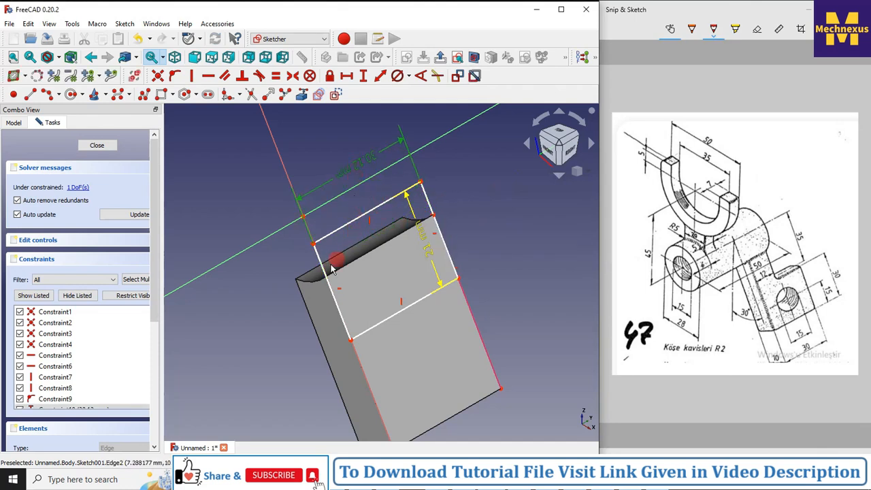
{"action": "double_click", "coordinate": [360, 161]}
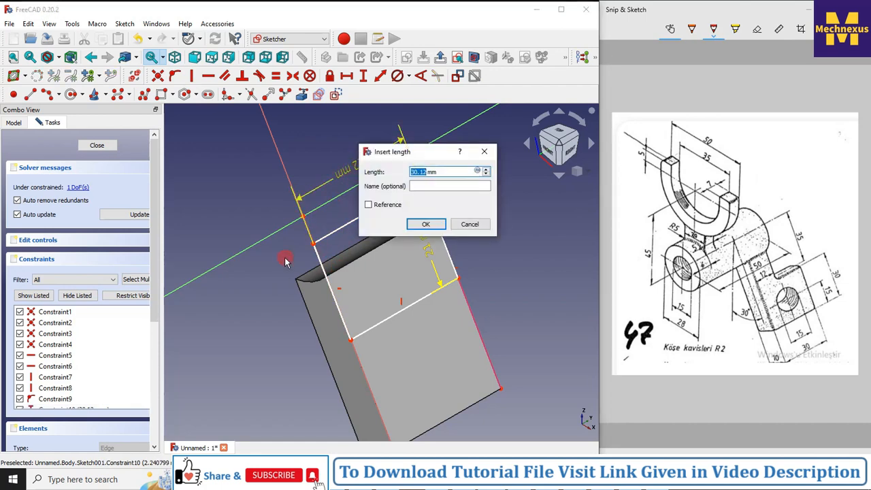
{"action": "left_click_drag", "start_coordinate": [443, 172], "coordinate": [402, 163]}
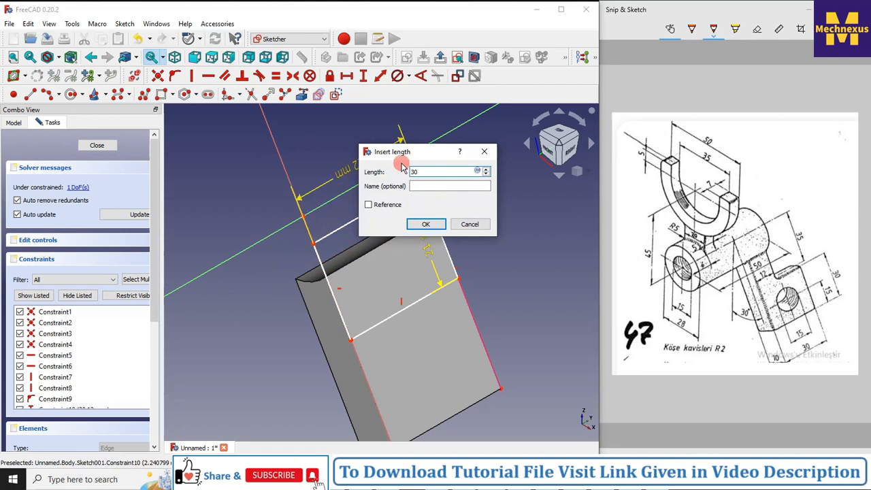
{"action": "type", "text": "30-12"}
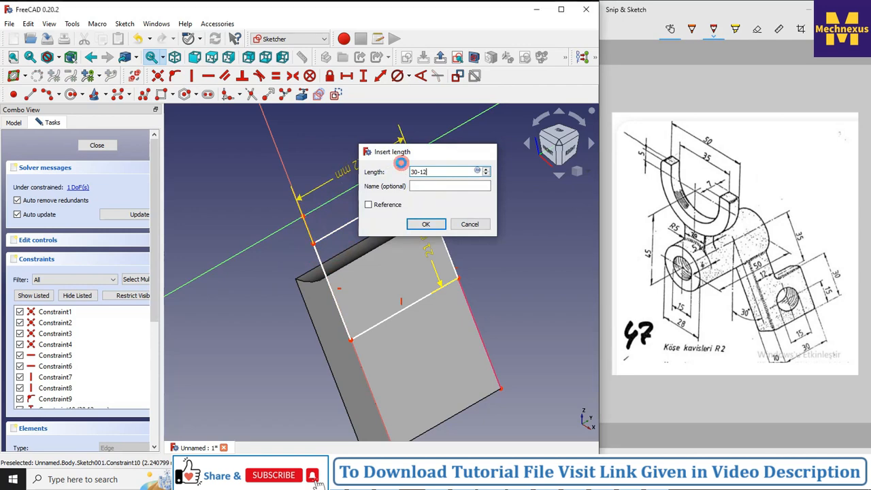
{"action": "key", "text": "Return"}
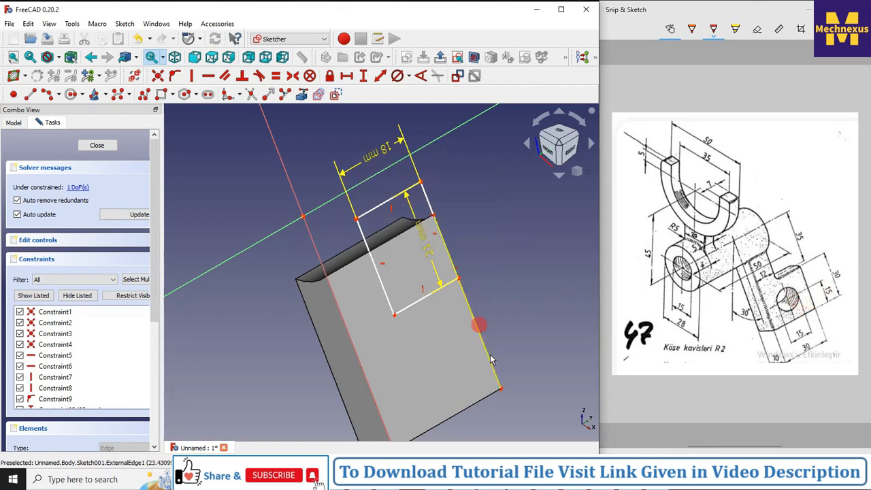
- Dimension the distance between the rectangle's lower outer corner and the lower end of the referenced edge to 30 mm
{"action": "left_click", "coordinate": [461, 399]}
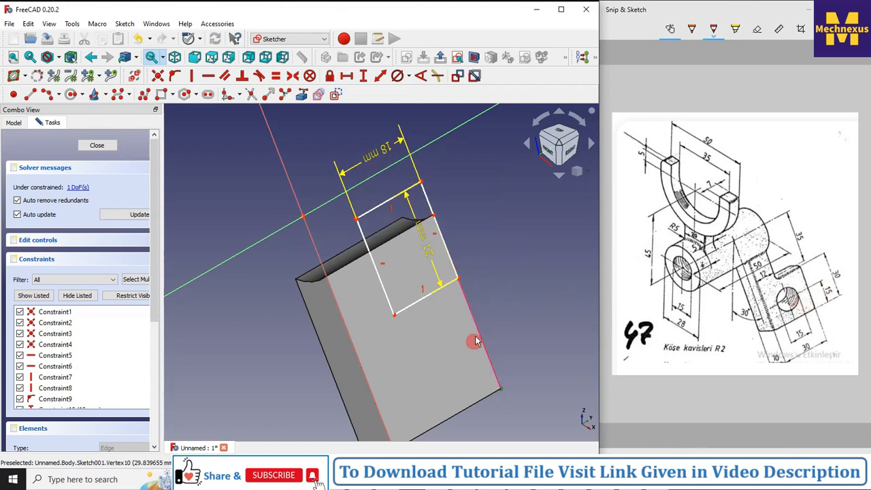
{"action": "left_click", "coordinate": [460, 281]}
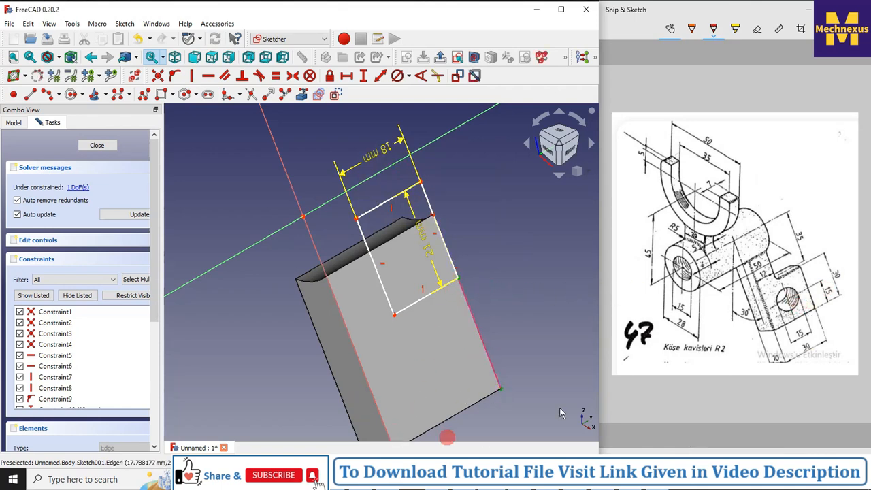
{"action": "left_click", "coordinate": [347, 77]}
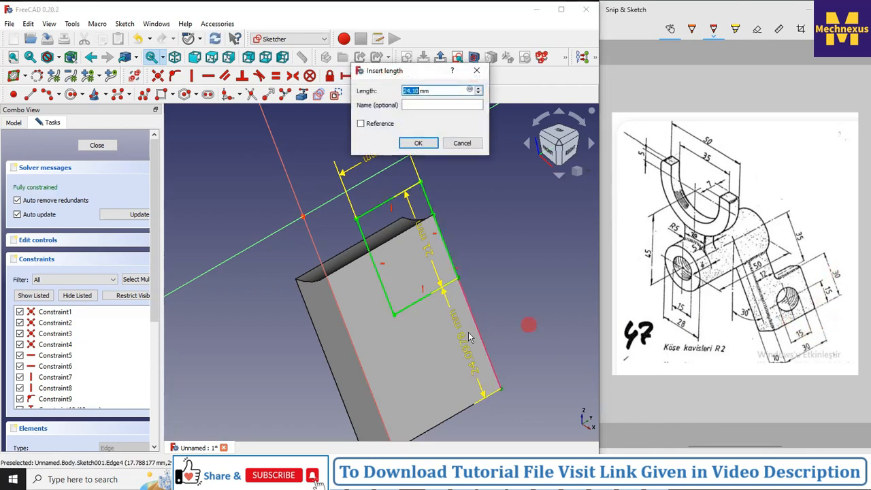
{"action": "type", "text": "18"}
{"action": "key", "text": "Return"}
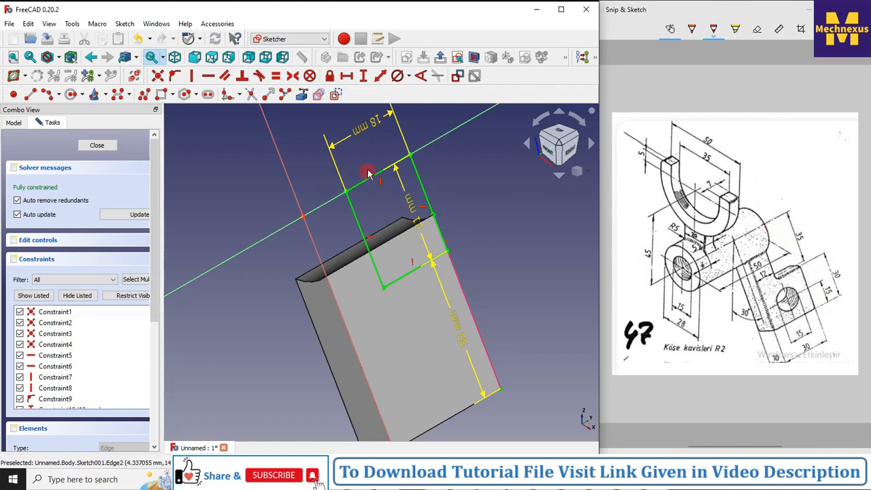
- Move the cutout rectangle's 21 mm side dimension clear of the arm, keep its value, and finish the sketch
{"action": "left_click_drag", "start_coordinate": [416, 218], "coordinate": [477, 179]}
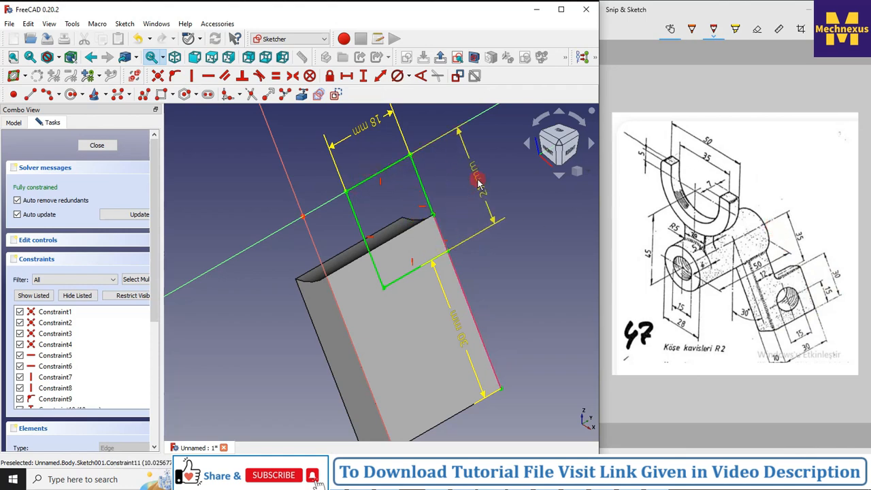
{"action": "double_click", "coordinate": [477, 180]}
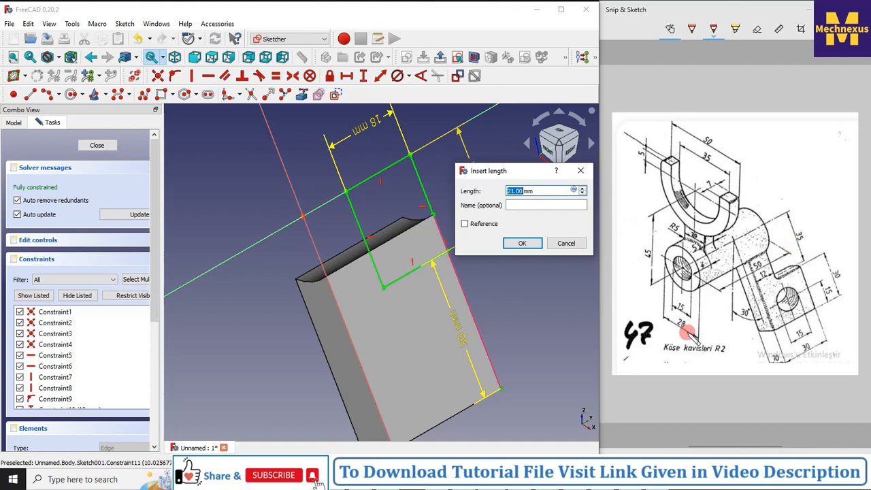
{"action": "left_click", "coordinate": [522, 243]}
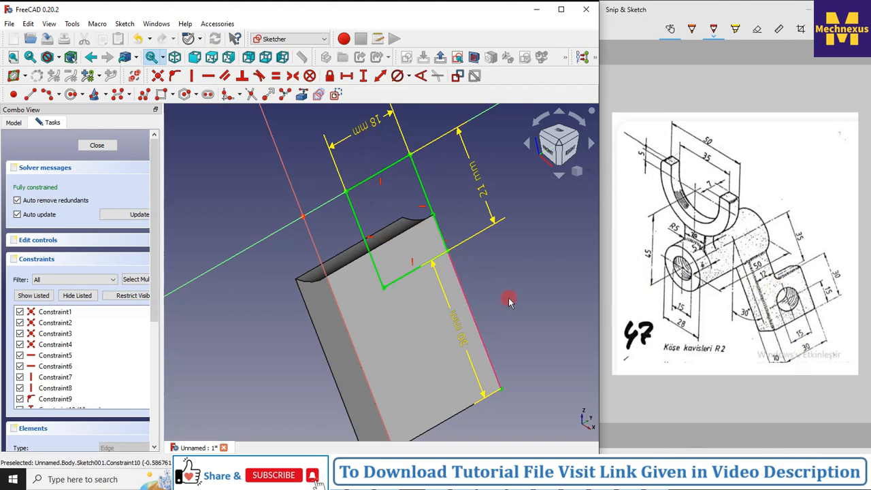
{"action": "left_click", "coordinate": [111, 146]}
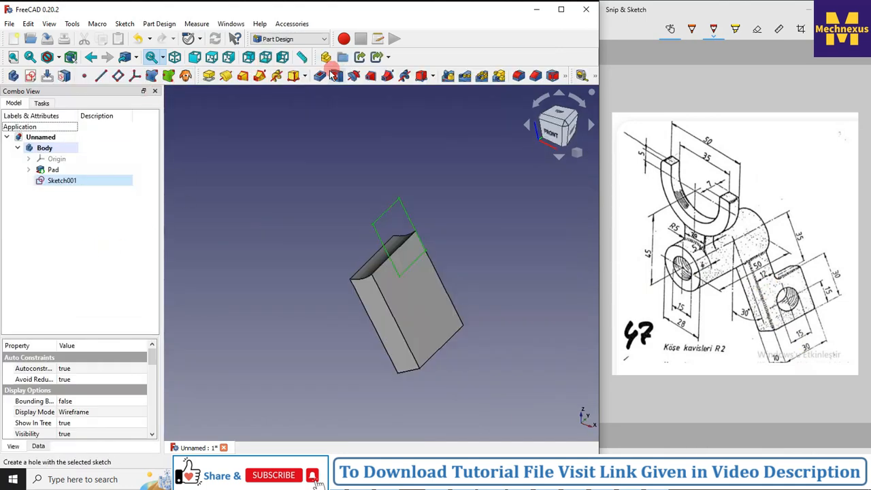
- Pocket the rectangle sketch through all of the arm to cut the corner notch
{"action": "left_click", "coordinate": [324, 76]}
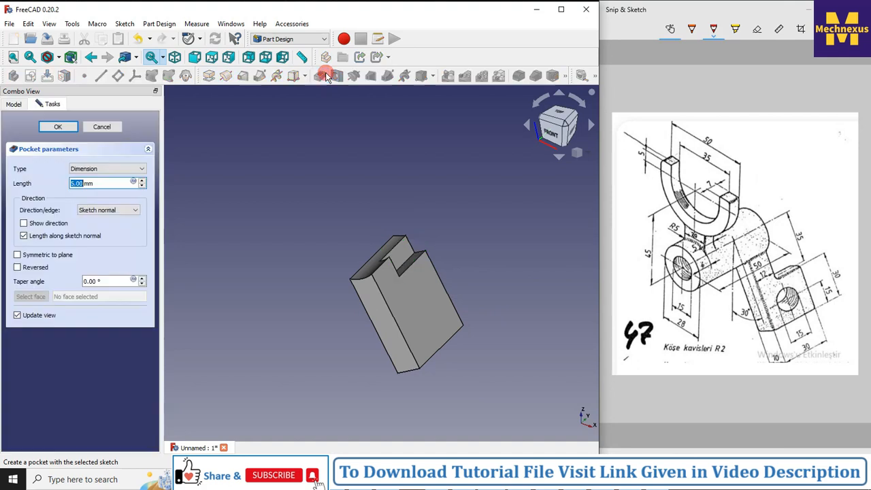
{"action": "left_click", "coordinate": [92, 168]}
{"action": "left_click", "coordinate": [87, 184]}
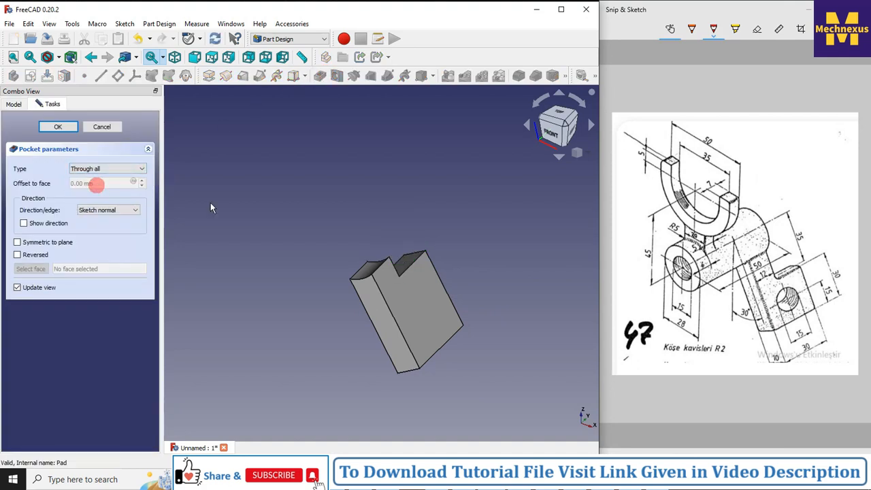
{"action": "left_click", "coordinate": [56, 128]}
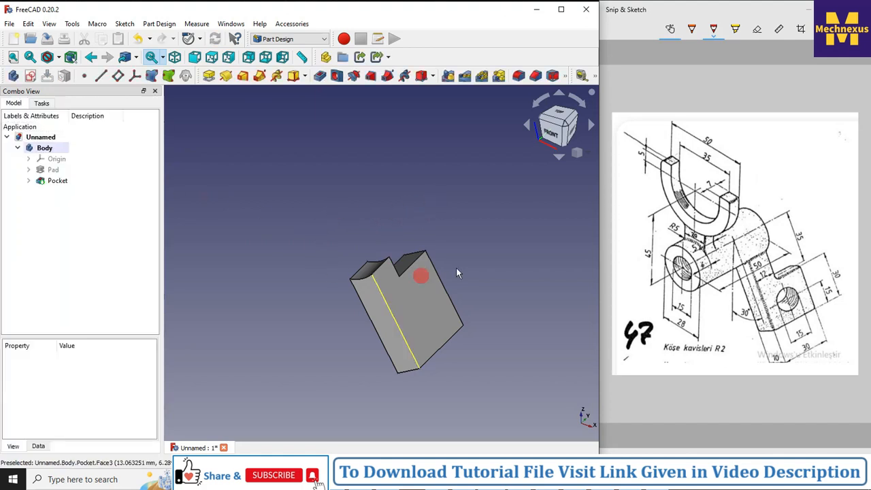
- Open the pocket's sketch in isometric view to check the notch dimensions against the drawing, and close it
{"action": "left_click", "coordinate": [589, 155]}
{"action": "left_click", "coordinate": [619, 160]}
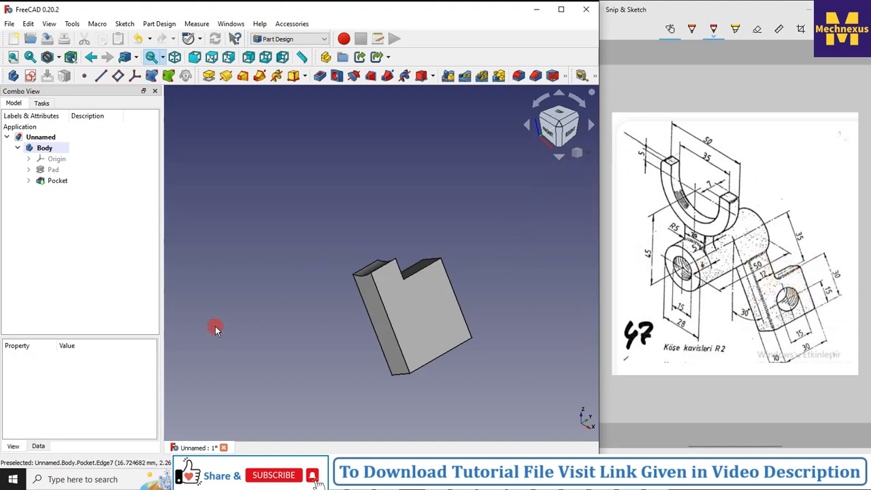
{"action": "left_click", "coordinate": [29, 182]}
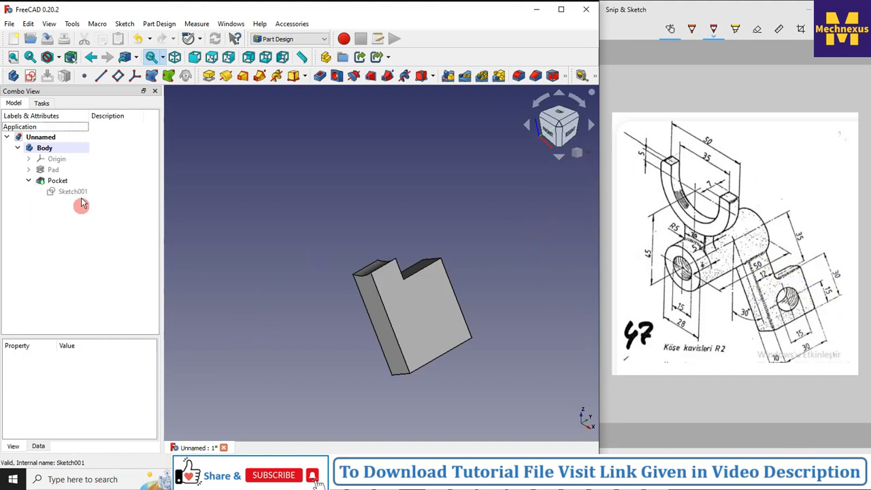
{"action": "double_click", "coordinate": [80, 193]}
{"action": "left_click", "coordinate": [585, 176]}
{"action": "left_click", "coordinate": [622, 180]}
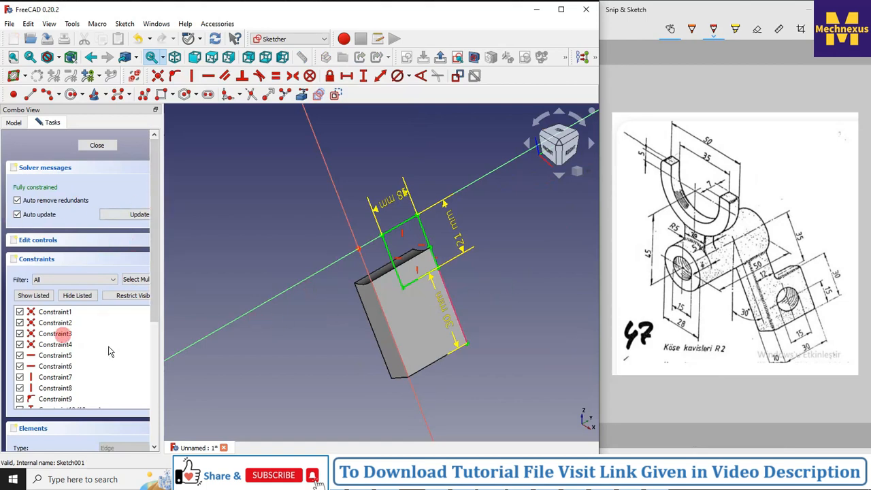
{"action": "left_click", "coordinate": [96, 145]}
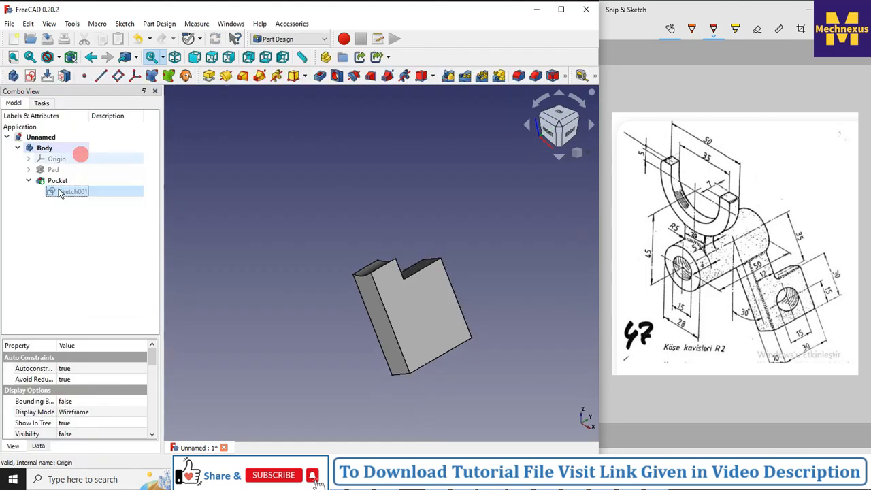
- Open the pad's sketch, re-enter the arm's length dimension as 65-14 mm, and close the sketch
{"action": "left_click", "coordinate": [30, 171]}
{"action": "double_click", "coordinate": [56, 179]}
{"action": "scroll", "coordinate": [424, 307], "scroll_direction": "up", "scroll_amount": 1}
{"action": "scroll", "coordinate": [412, 272], "scroll_direction": "down", "scroll_amount": 2}
{"action": "scroll", "coordinate": [432, 331], "scroll_direction": "up", "scroll_amount": 2}
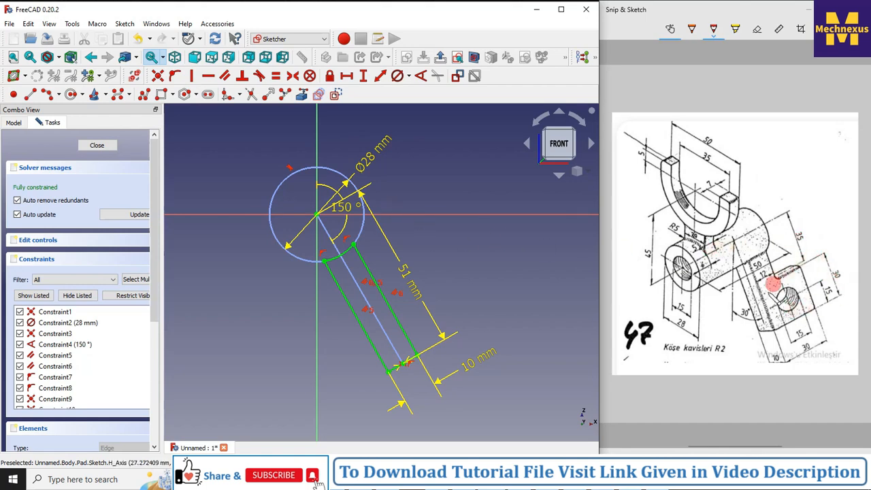
{"action": "double_click", "coordinate": [413, 294]}
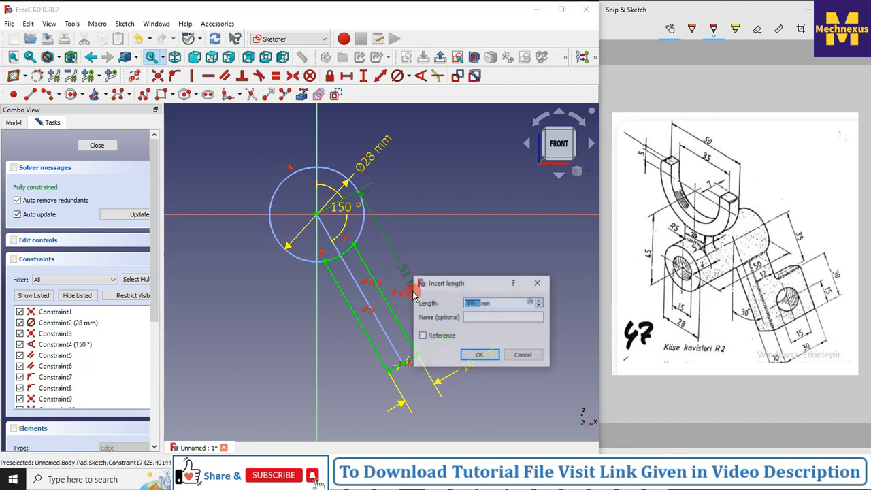
{"action": "left_click_drag", "start_coordinate": [510, 303], "coordinate": [430, 291]}
{"action": "type", "text": "65-14"}
{"action": "key", "text": "Return"}
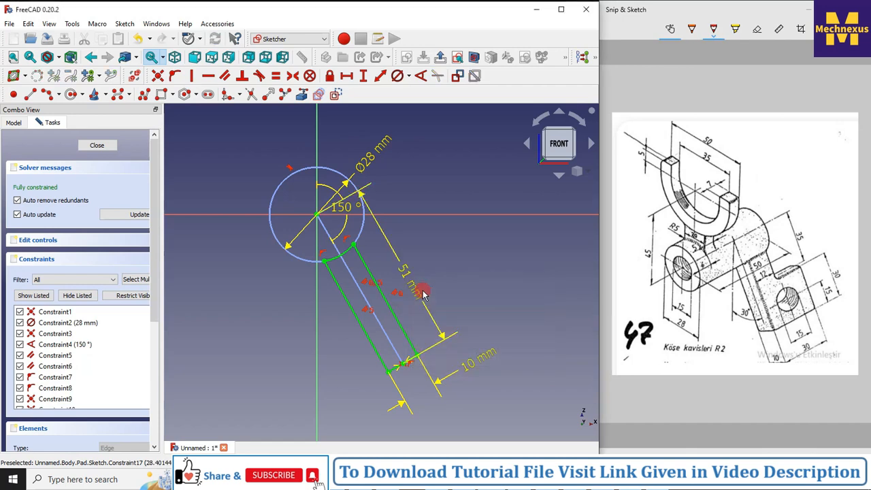
{"action": "left_click", "coordinate": [98, 145]}
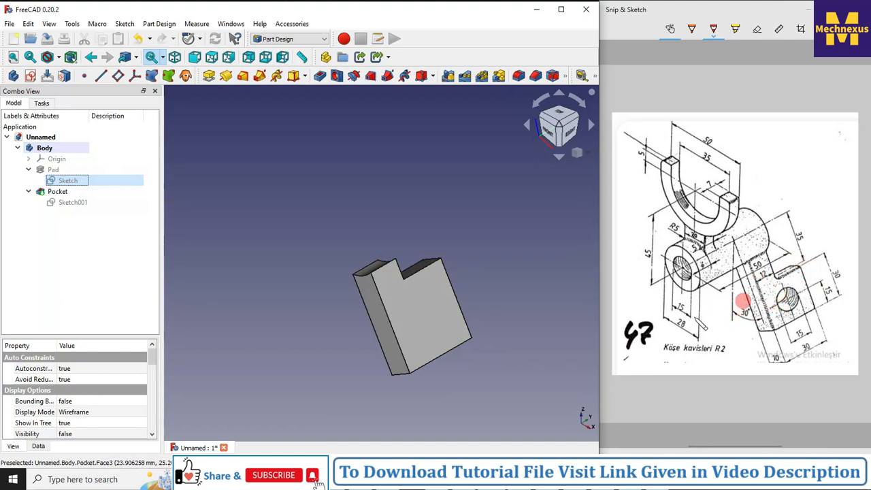
- Reopen the pocket's sketch to compare the notch width and side lengths with the drawing once more, and close it
{"action": "double_click", "coordinate": [61, 201]}
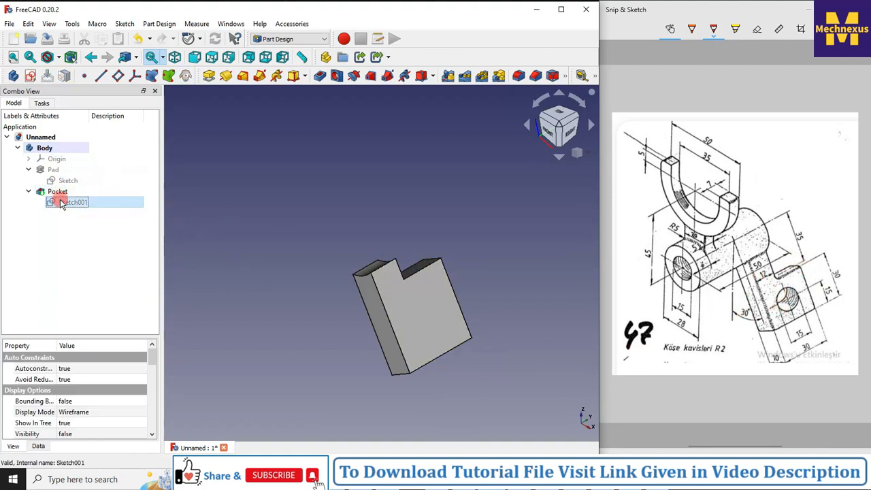
{"action": "right_click", "coordinate": [589, 166]}
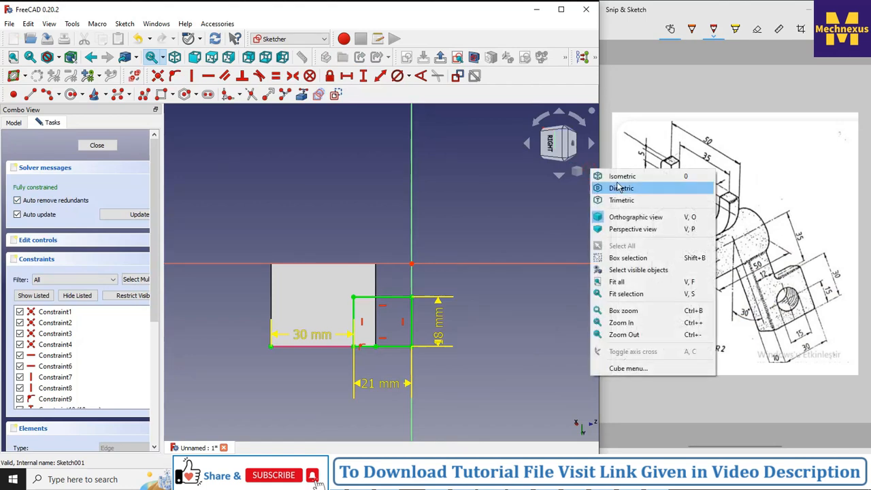
{"action": "left_click", "coordinate": [616, 181]}
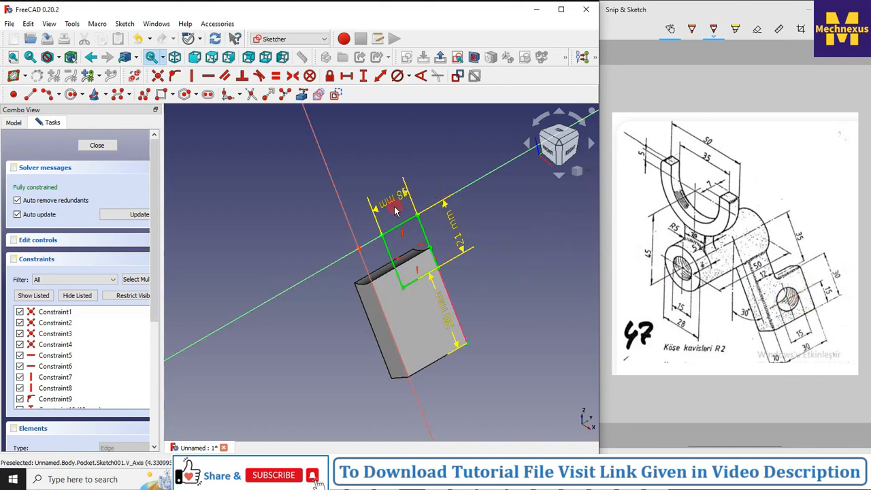
{"action": "left_click", "coordinate": [97, 145]}
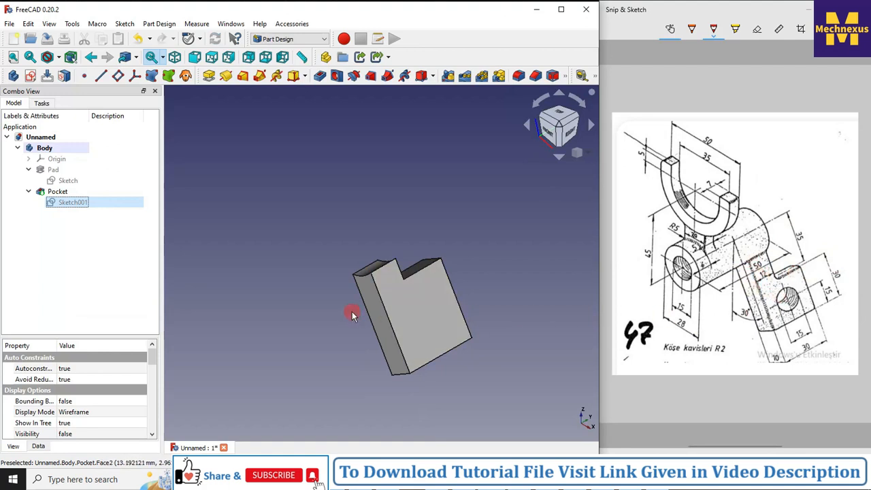
{"action": "left_click", "coordinate": [325, 340]}
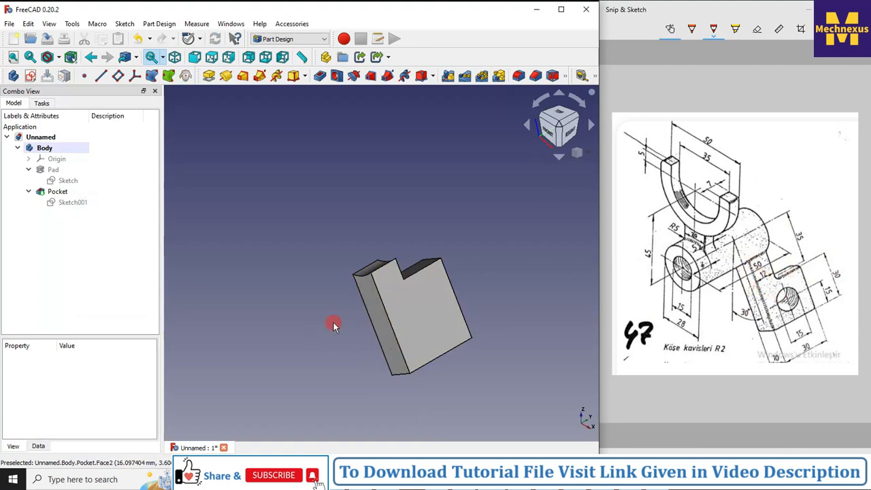
- Start a new sketch on the notch's narrow side face next to the arm's concave end
{"action": "middle_click_drag", "start_coordinate": [452, 292], "coordinate": [369, 304]}
{"action": "scroll", "coordinate": [368, 303], "scroll_direction": "up", "scroll_amount": 1}
{"action": "scroll", "coordinate": [408, 229], "scroll_direction": "up", "scroll_amount": 3}
{"action": "left_click", "coordinate": [407, 249]}
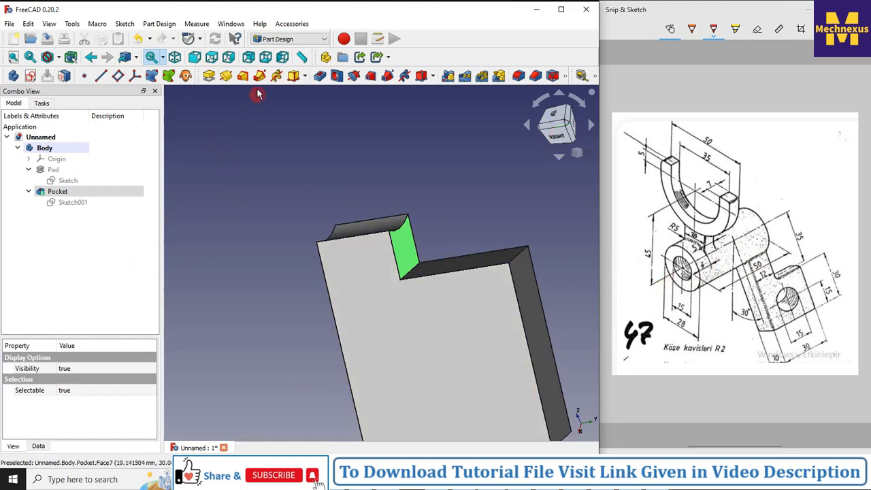
{"action": "left_click", "coordinate": [32, 79]}
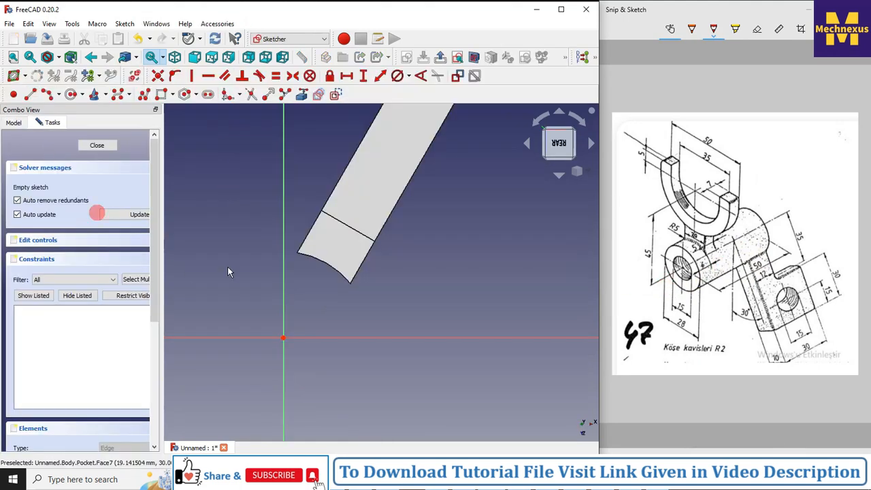
- Reference the curved edge of the arm's concave end as external geometry in the new sketch
{"action": "left_click", "coordinate": [576, 171]}
{"action": "left_click", "coordinate": [613, 176]}
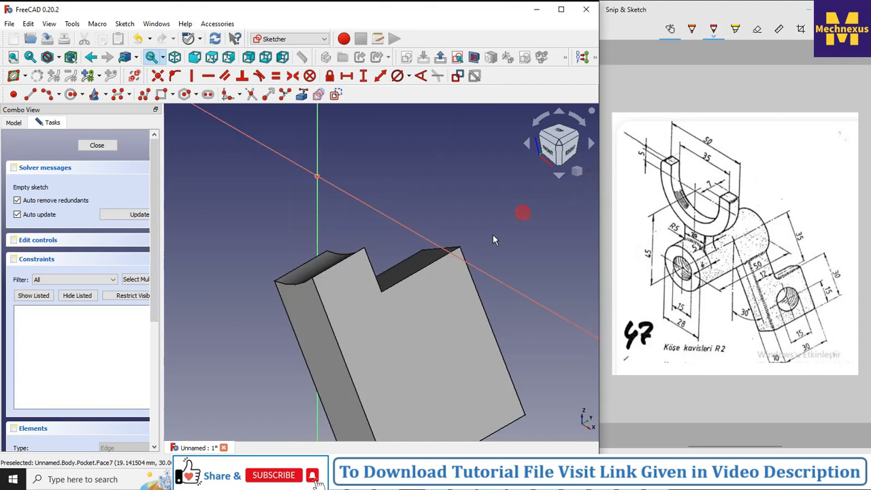
{"action": "middle_click", "coordinate": [399, 271]}
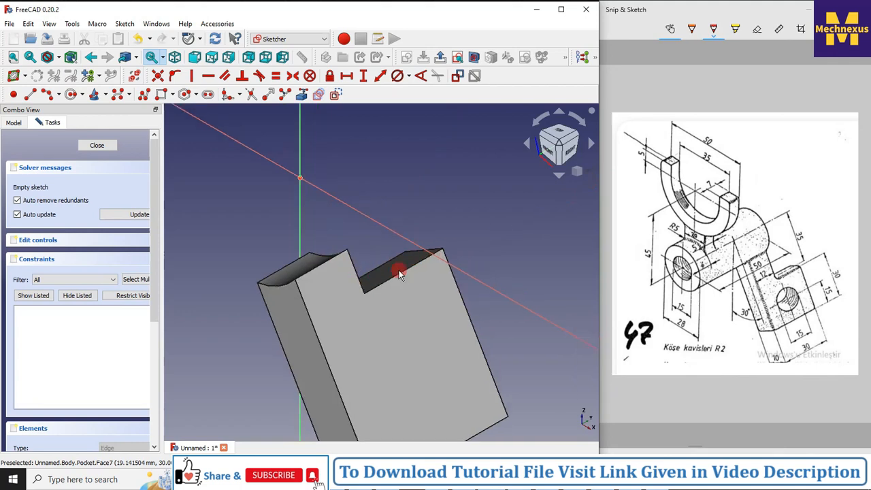
{"action": "mouse_move", "coordinate": [499, 240]}
{"action": "middle_mouse_down"}
{"action": "mouse_move", "coordinate": [408, 279]}
{"action": "mouse_move", "coordinate": [397, 230]}
{"action": "middle_mouse_up"}
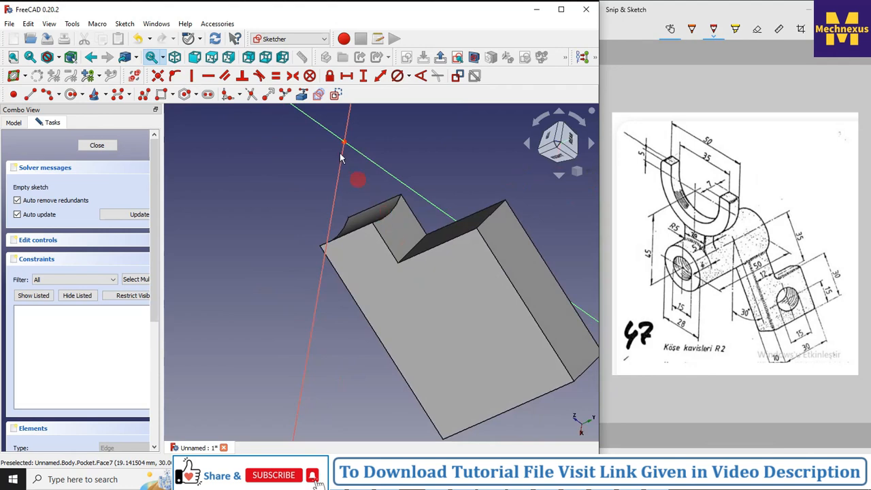
{"action": "left_click", "coordinate": [301, 95]}
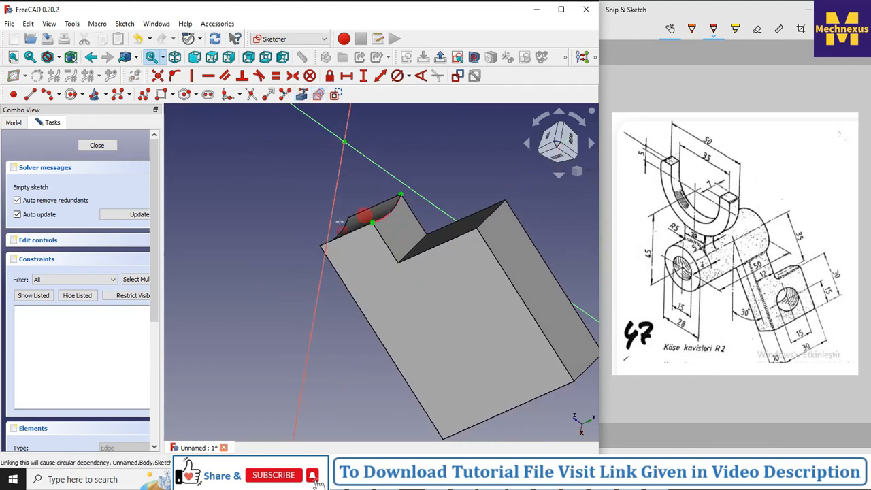
{"action": "scroll", "coordinate": [334, 239], "scroll_direction": "down", "scroll_amount": 3}
{"action": "scroll", "coordinate": [336, 148], "scroll_direction": "up", "scroll_amount": 3}
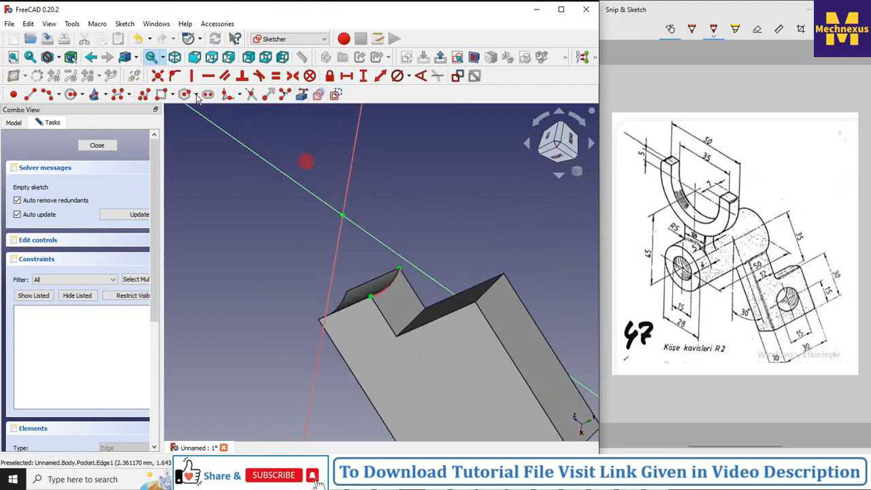
- Sketch two circles centred on the horizontal axis near the origin, the outer about 14.5 mm in radius, and pull the inner circle's centre away
{"action": "left_click", "coordinate": [70, 94]}
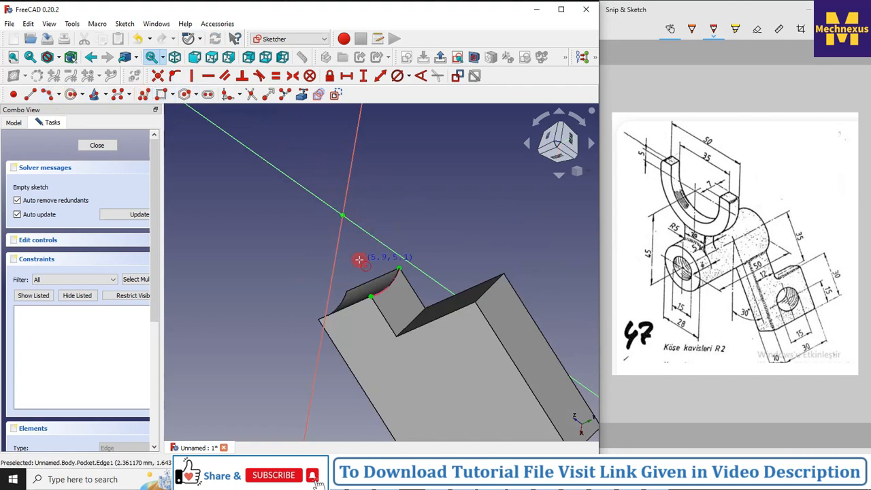
{"action": "left_click", "coordinate": [340, 215]}
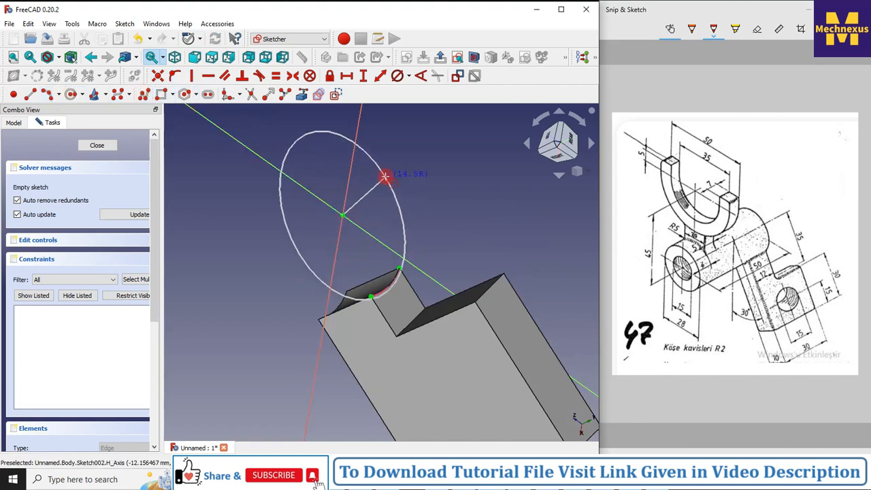
{"action": "left_click", "coordinate": [385, 175]}
{"action": "left_click", "coordinate": [340, 215]}
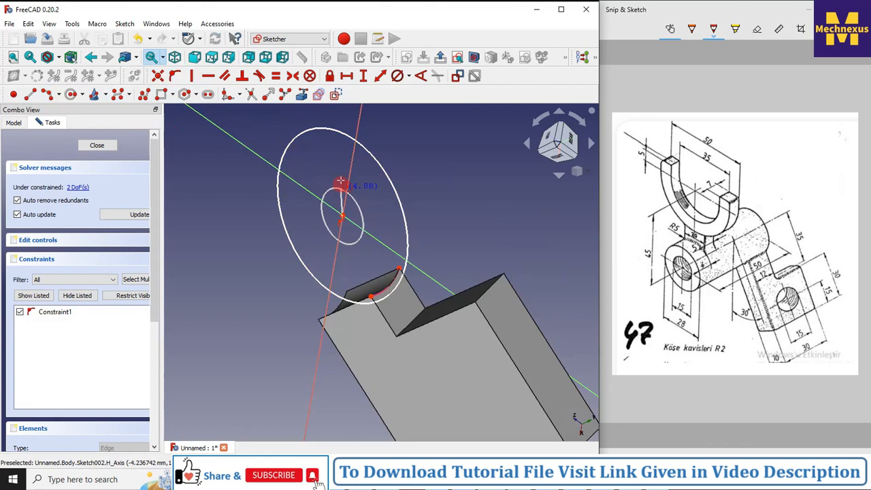
{"action": "left_click", "coordinate": [335, 162]}
{"action": "left_click_drag", "start_coordinate": [342, 225], "coordinate": [337, 245]}
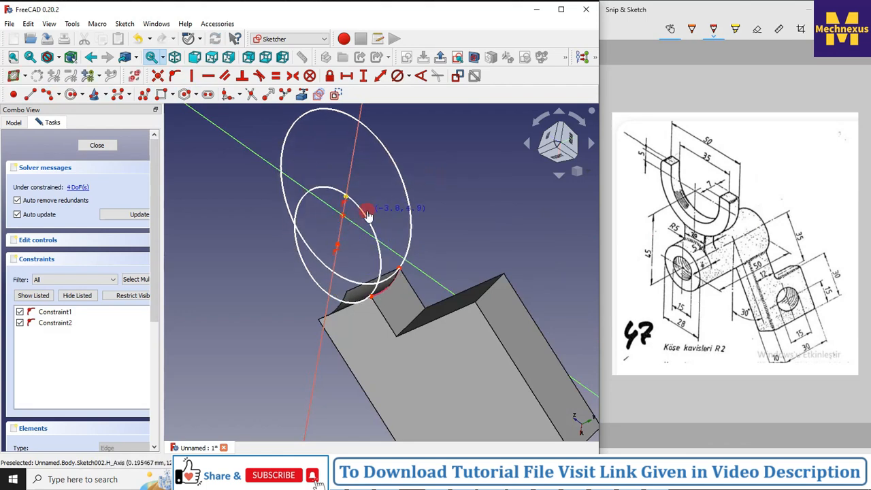
- Constrain the inner circle's centre onto the sketch's vertical axis with a point-on-object constraint
{"action": "scroll", "coordinate": [354, 209], "scroll_direction": "up", "scroll_amount": 3}
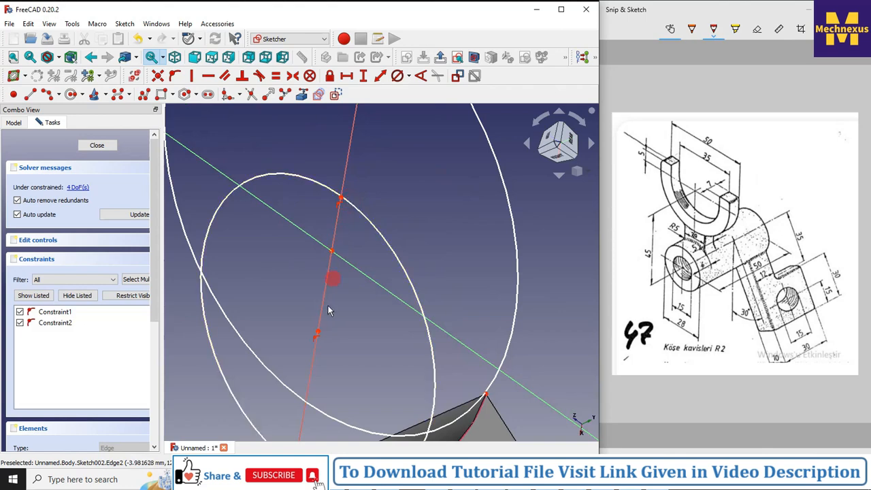
{"action": "left_click", "coordinate": [317, 333]}
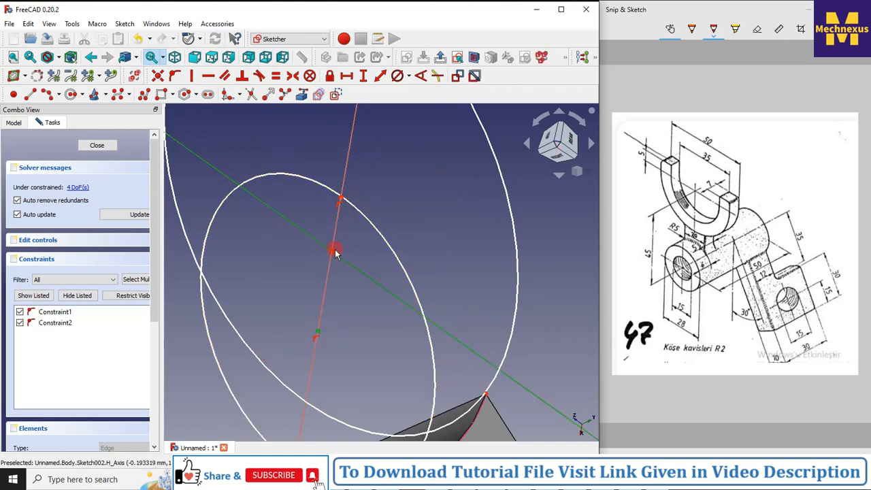
{"action": "left_click", "coordinate": [333, 254]}
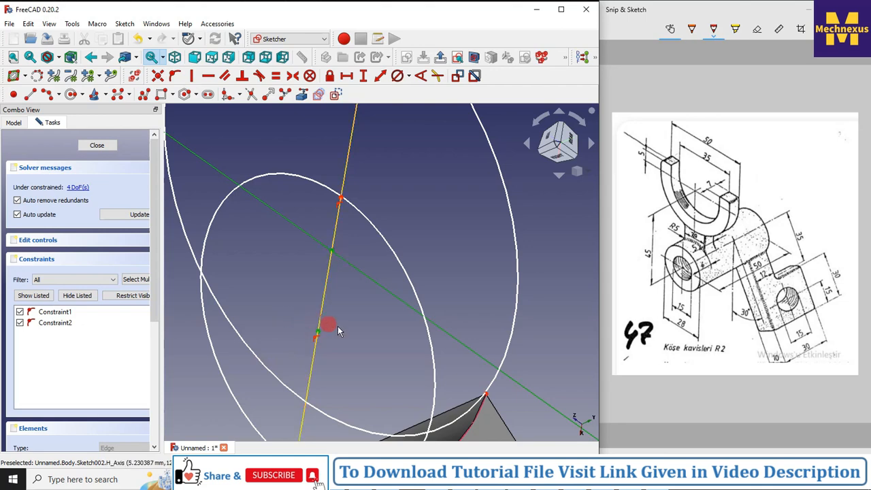
{"action": "left_click", "coordinate": [175, 76]}
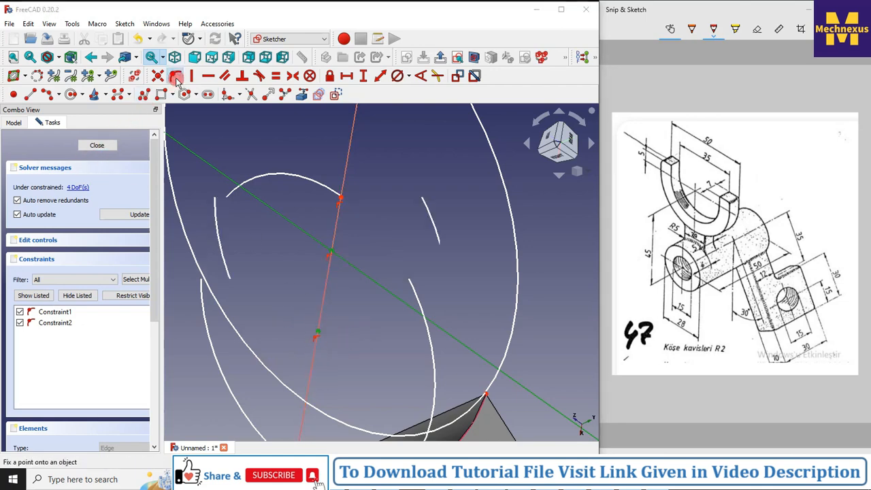
- Make the outer circle's centre coincident with the inner circle's centre at the sketch origin
{"action": "left_click", "coordinate": [408, 261]}
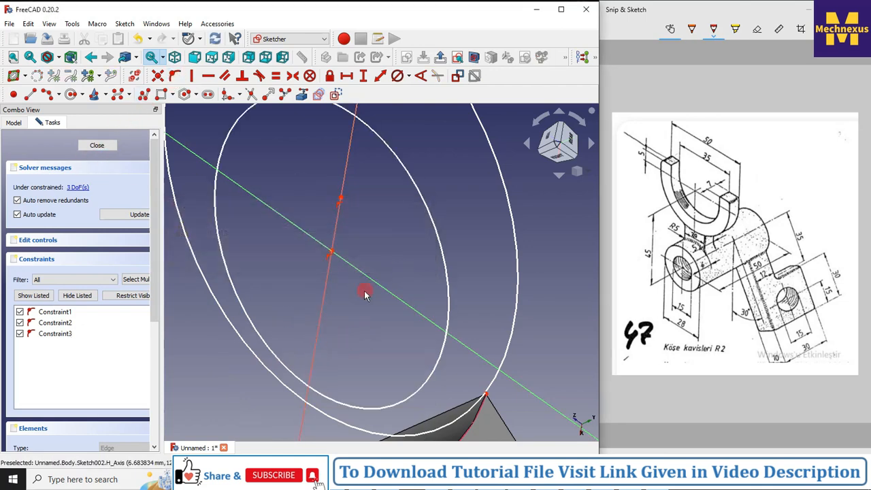
{"action": "left_click", "coordinate": [570, 146]}
{"action": "scroll", "coordinate": [436, 282], "scroll_direction": "down", "scroll_amount": 5}
{"action": "mouse_move", "coordinate": [424, 272]}
{"action": "middle_mouse_down"}
{"action": "mouse_move", "coordinate": [431, 272]}
{"action": "mouse_move", "coordinate": [293, 338]}
{"action": "mouse_move", "coordinate": [284, 362]}
{"action": "mouse_move", "coordinate": [300, 351]}
{"action": "mouse_move", "coordinate": [437, 327]}
{"action": "mouse_move", "coordinate": [474, 289]}
{"action": "middle_mouse_up"}
{"action": "left_click", "coordinate": [559, 163]}
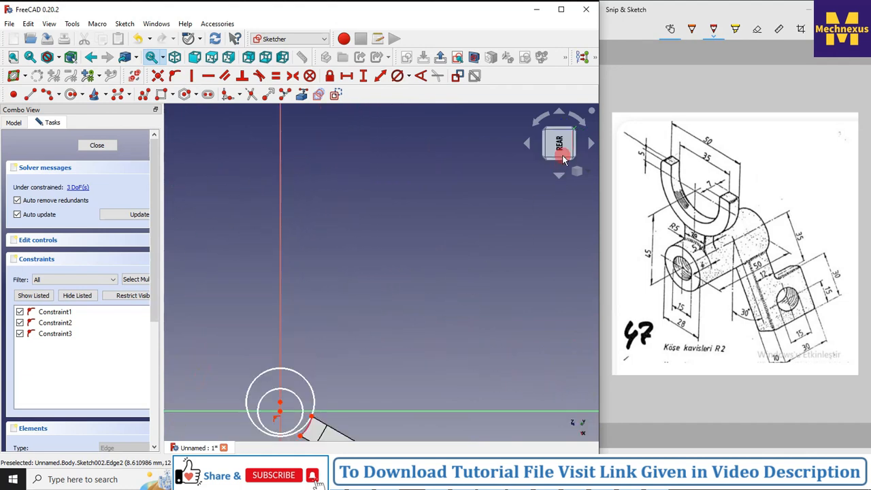
{"action": "left_click", "coordinate": [586, 125]}
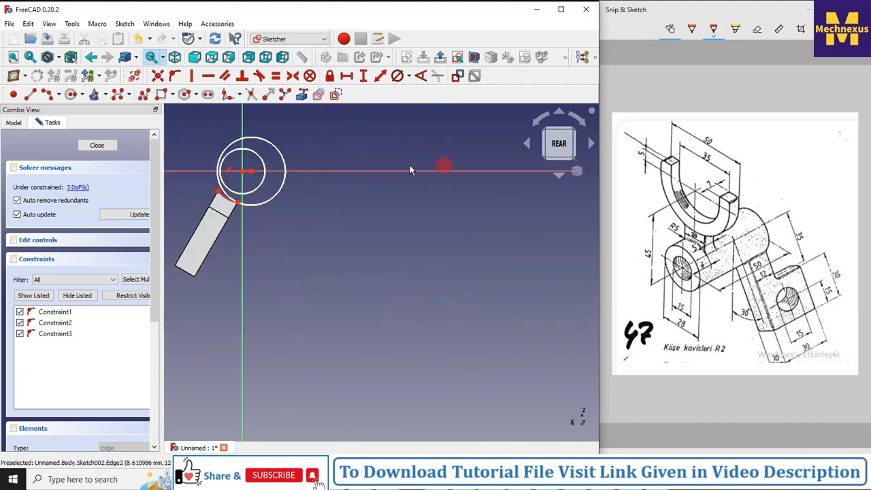
{"action": "scroll", "coordinate": [290, 221], "scroll_direction": "up", "scroll_amount": 5}
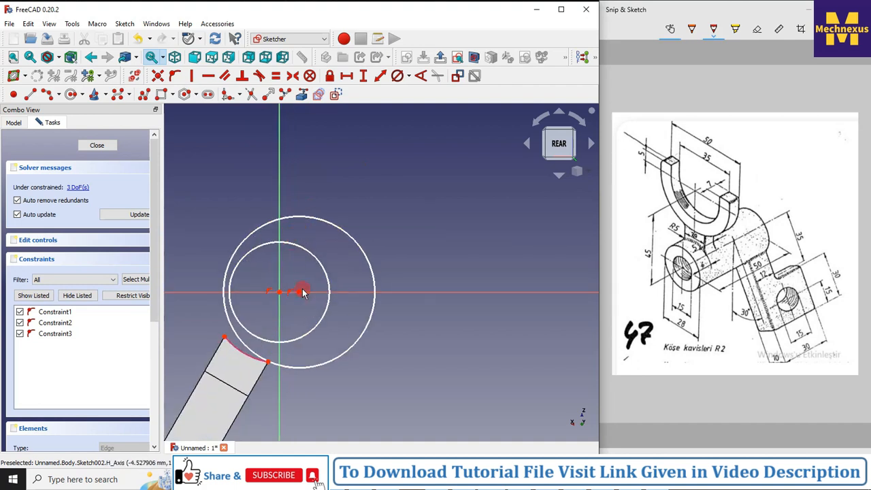
{"action": "left_click", "coordinate": [292, 296]}
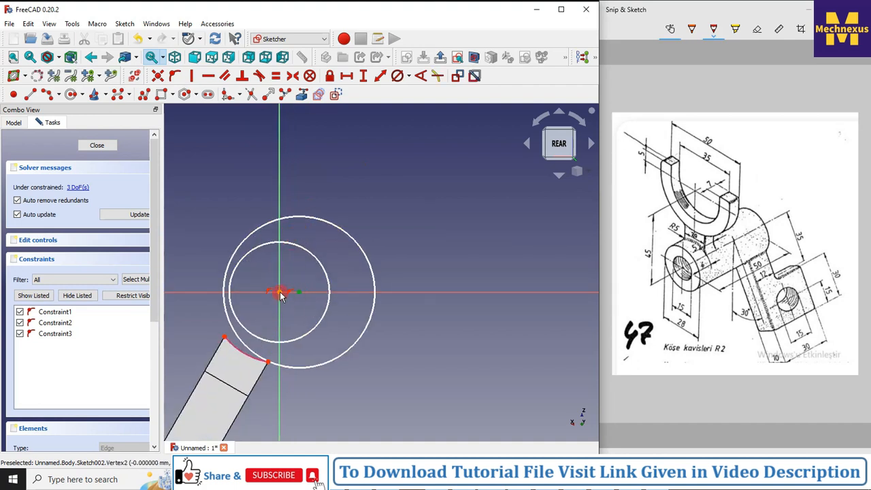
{"action": "left_click", "coordinate": [175, 76]}
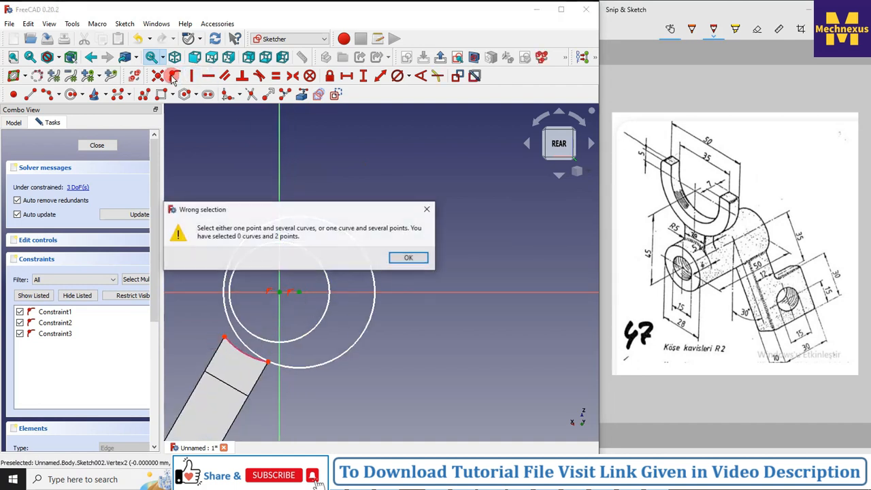
{"action": "left_click", "coordinate": [405, 257]}
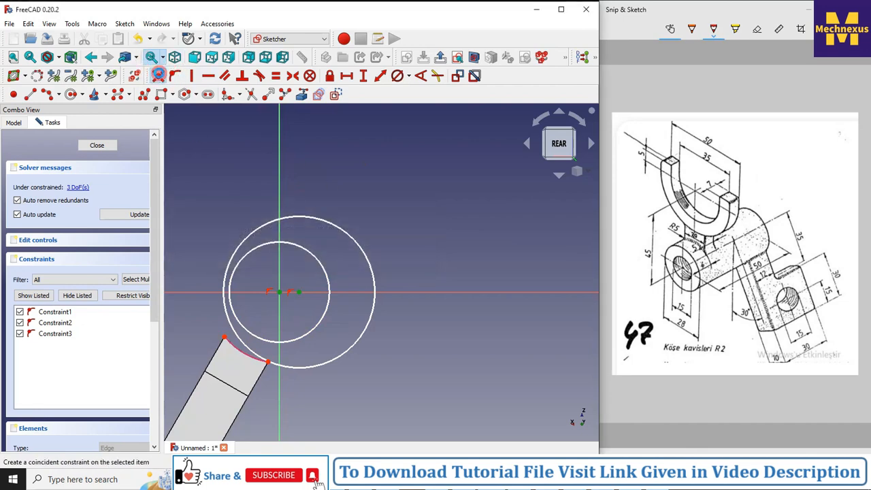
{"action": "left_click", "coordinate": [157, 75]}
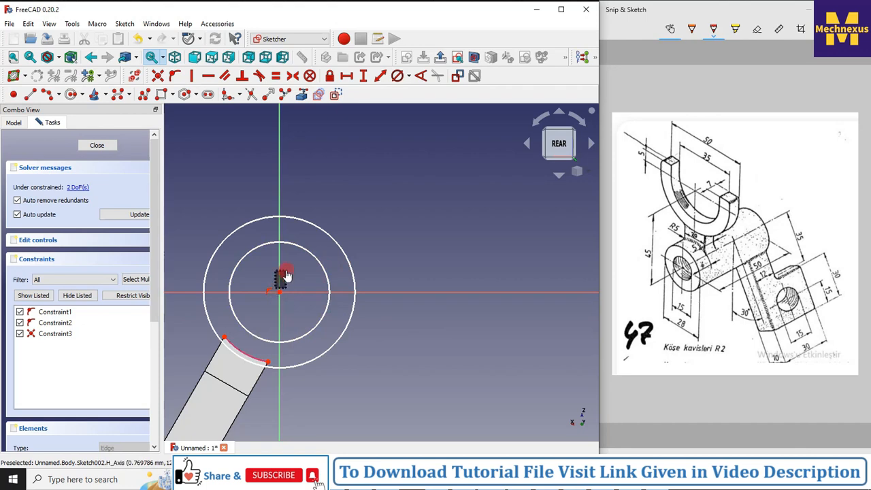
- Constrain the outer circle equal in radius to the referenced concave edge of the arm
{"action": "left_click", "coordinate": [251, 358]}
{"action": "left_click", "coordinate": [251, 359]}
{"action": "left_click", "coordinate": [275, 76]}
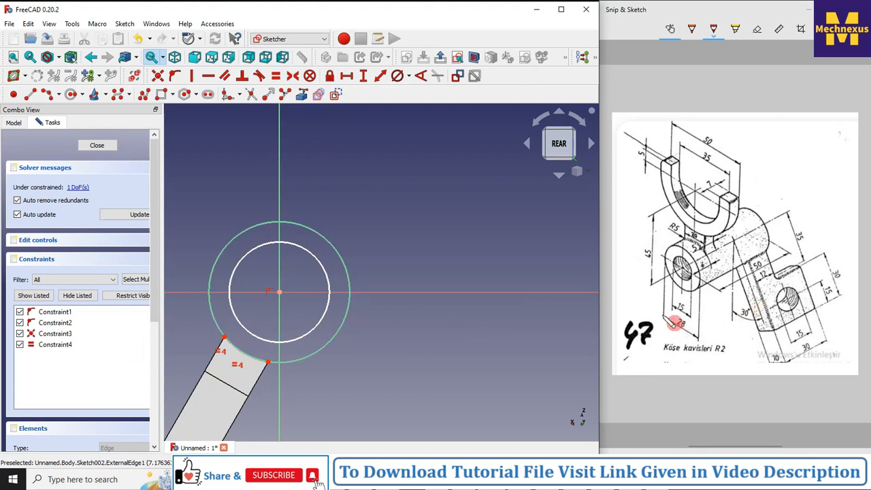
- Constrain the inner circle's diameter to 15 mm and finish the sketch
{"action": "left_click", "coordinate": [326, 272]}
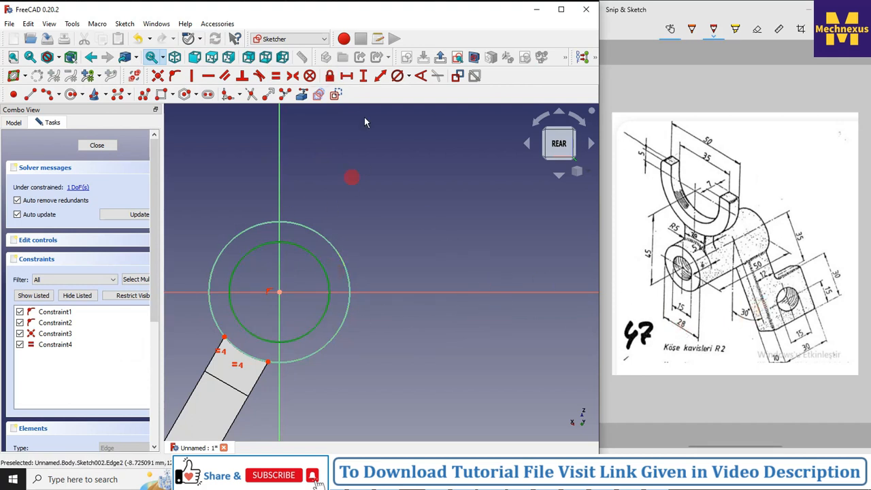
{"action": "left_click", "coordinate": [409, 77]}
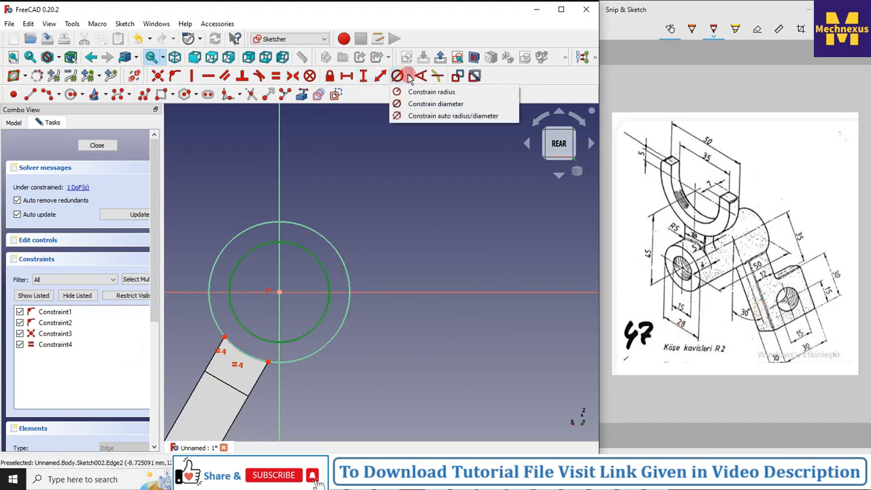
{"action": "left_click", "coordinate": [435, 104]}
{"action": "type", "text": "15"}
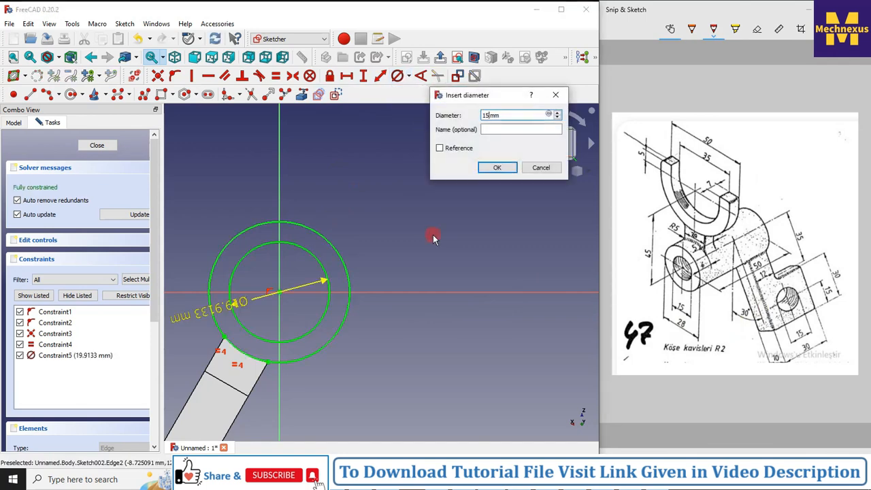
{"action": "key", "text": "Return"}
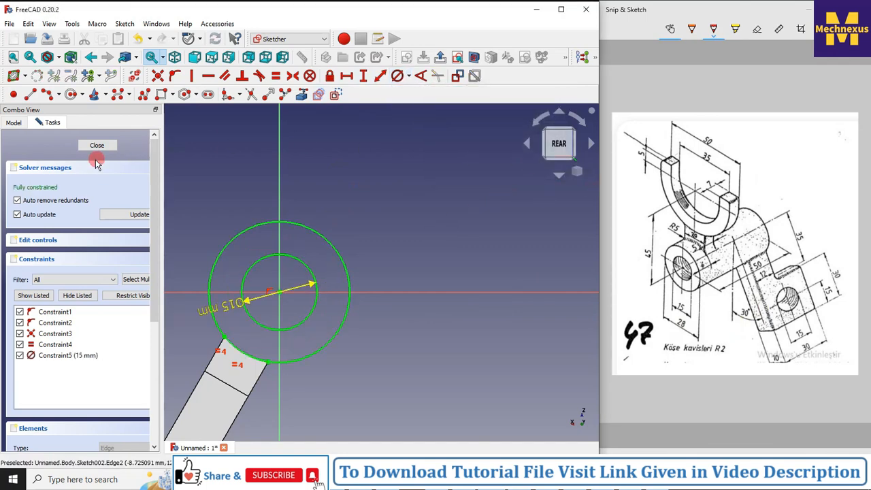
{"action": "left_click", "coordinate": [100, 146]}
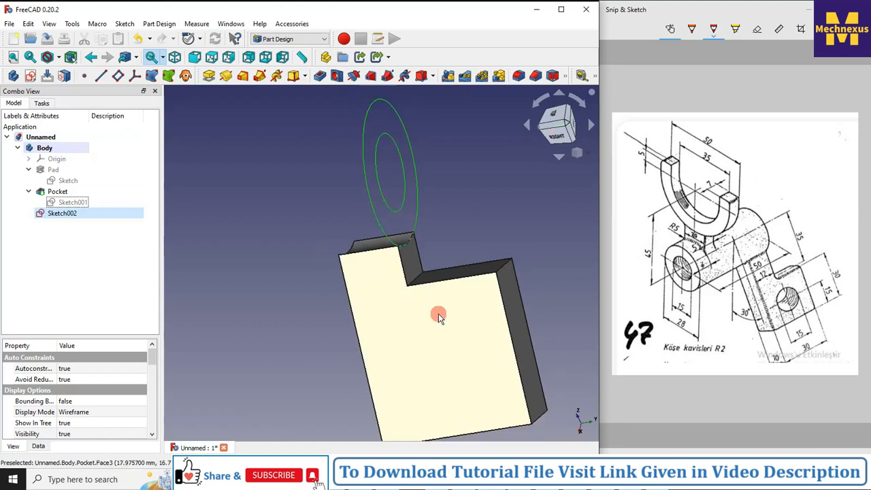
- Pad the two-circle sketch 50 mm in the reversed direction to form the hollow cylinder
{"action": "left_click", "coordinate": [590, 154]}
{"action": "left_click", "coordinate": [615, 159]}
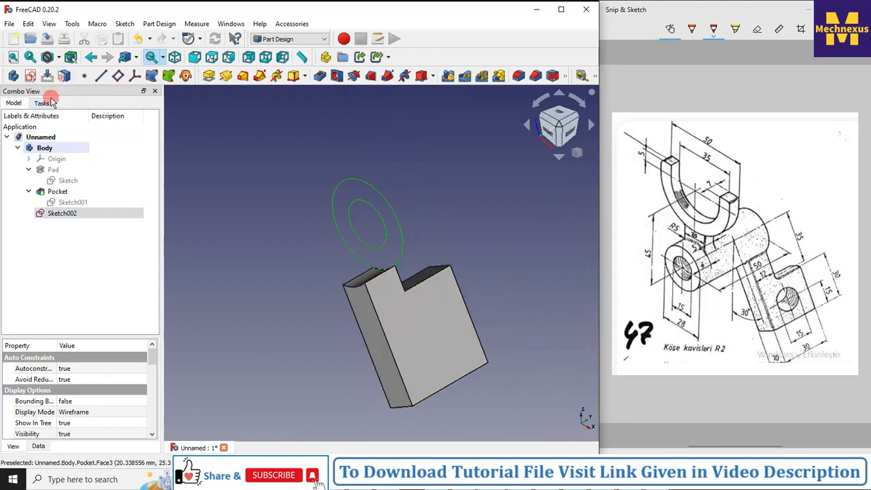
{"action": "left_click", "coordinate": [212, 75]}
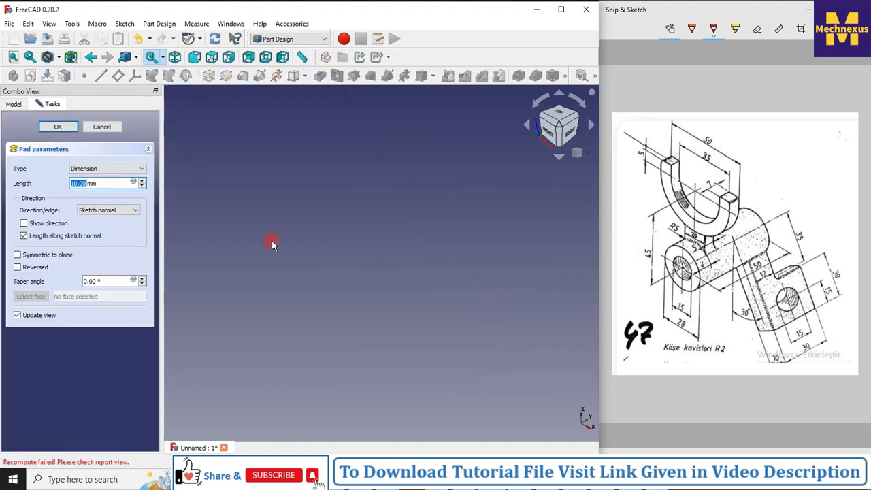
{"action": "left_click", "coordinate": [18, 268]}
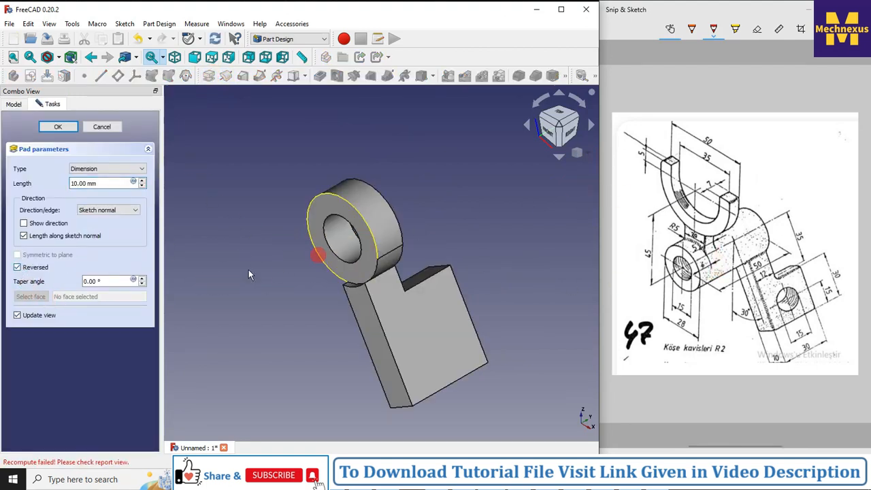
{"action": "left_click_drag", "start_coordinate": [112, 184], "coordinate": [9, 180]}
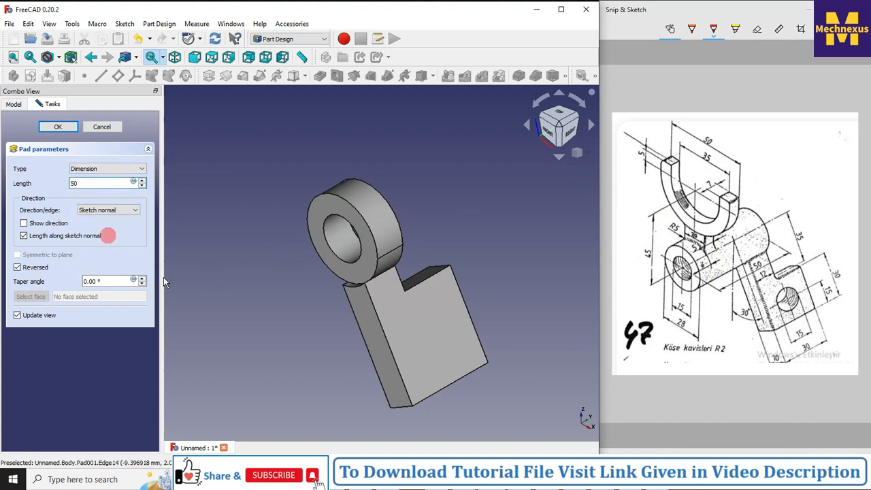
{"action": "left_click", "coordinate": [246, 289]}
{"action": "scroll", "coordinate": [481, 349], "scroll_direction": "down", "scroll_amount": 4}
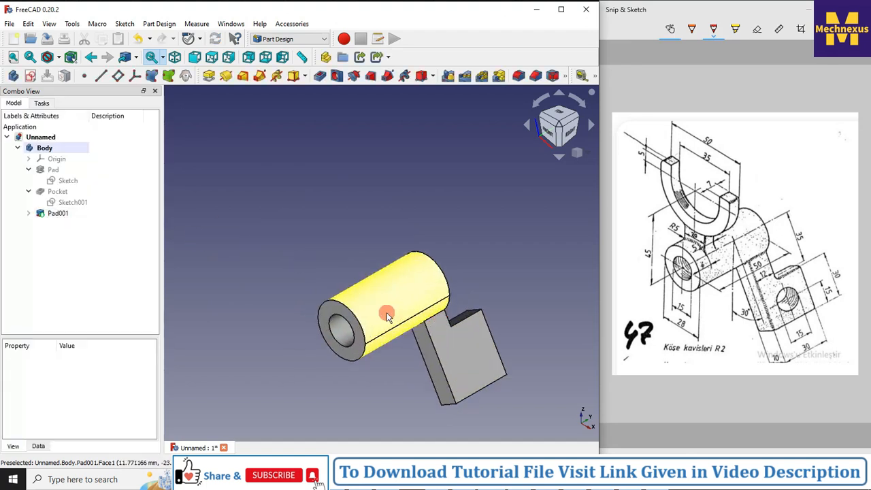
{"action": "scroll", "coordinate": [402, 329], "scroll_direction": "up", "scroll_amount": 3}
{"action": "scroll", "coordinate": [399, 325], "scroll_direction": "down", "scroll_amount": 1}
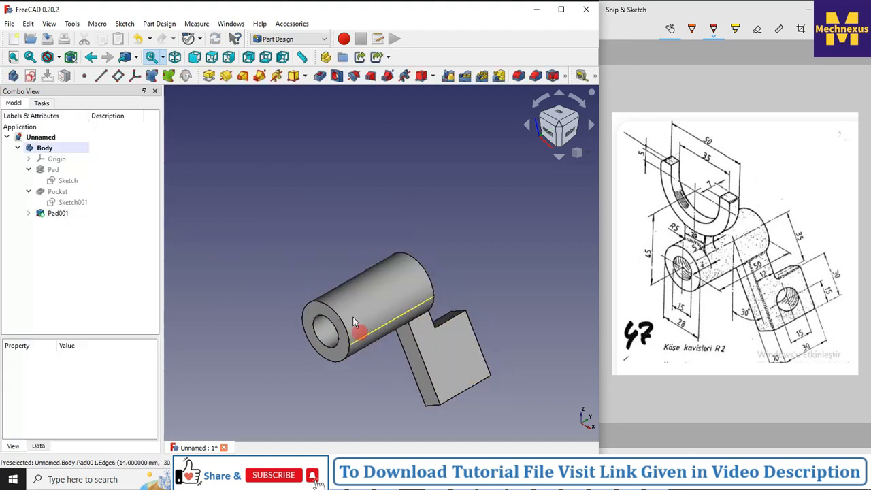
{"action": "scroll", "coordinate": [350, 314], "scroll_direction": "up", "scroll_amount": 1}
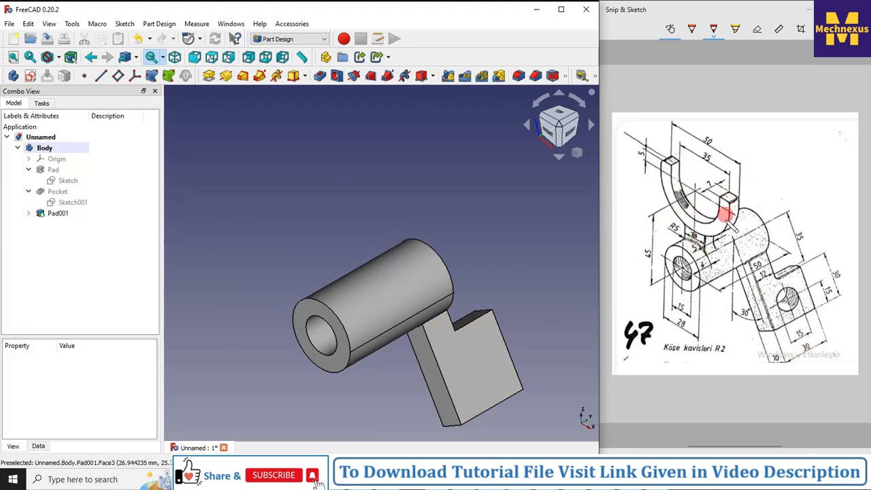
- Create a datum plane attached to the hollow cylinder's free annular end face with a 6 mm z-direction offset
{"action": "left_click", "coordinate": [342, 346]}
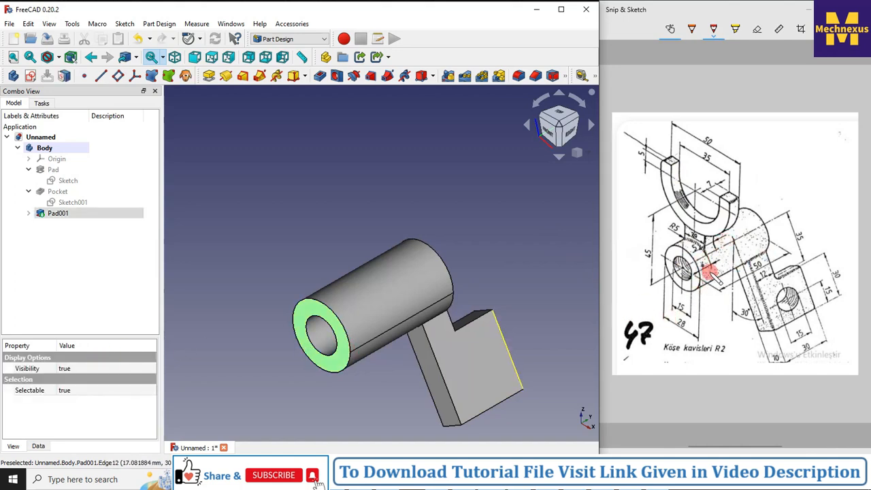
{"action": "scroll", "coordinate": [708, 274], "scroll_direction": "up", "scroll_amount": 2, "text": "ctrl"}
{"action": "scroll", "coordinate": [711, 274], "scroll_direction": "down", "scroll_amount": 2, "text": "ctrl"}
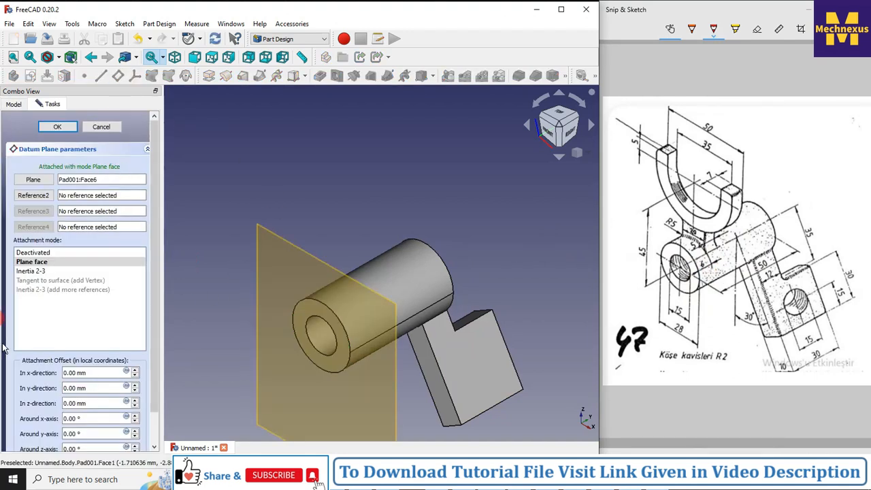
{"action": "scroll", "coordinate": [156, 218], "scroll_direction": "down", "scroll_amount": 1}
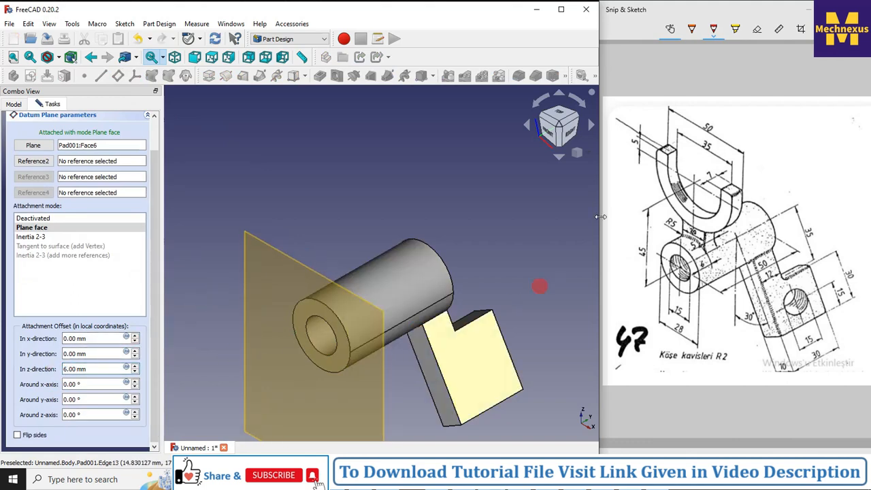
- Set the datum plane's z-direction offset to -6 mm and accept the plane
{"action": "left_click", "coordinate": [572, 135]}
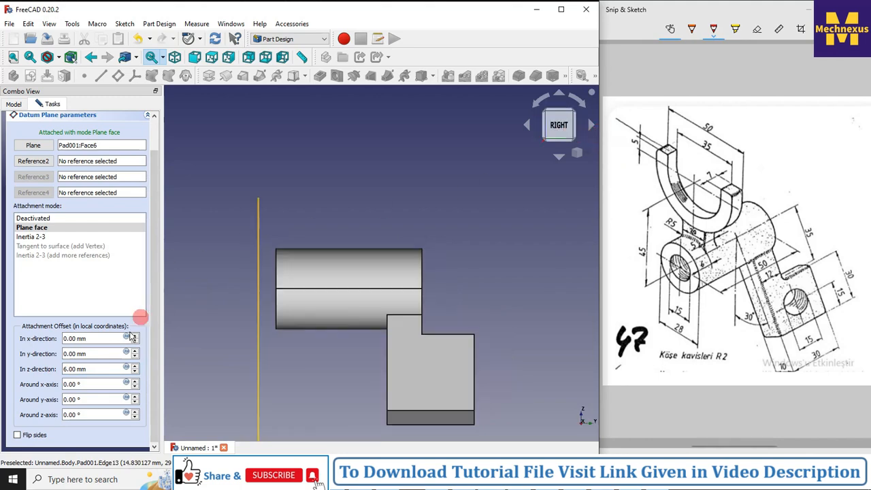
{"action": "left_click", "coordinate": [68, 368]}
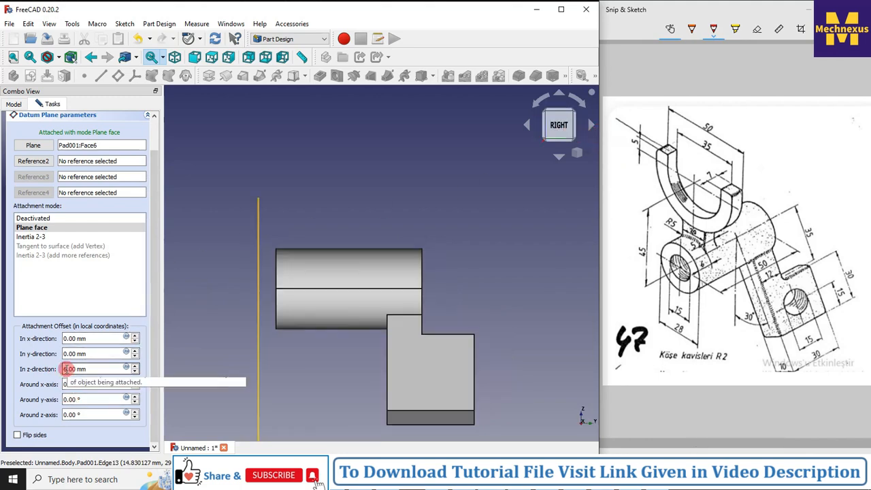
{"action": "left_click", "coordinate": [75, 413]}
{"action": "type", "text": "-"}
{"action": "left_click", "coordinate": [193, 351]}
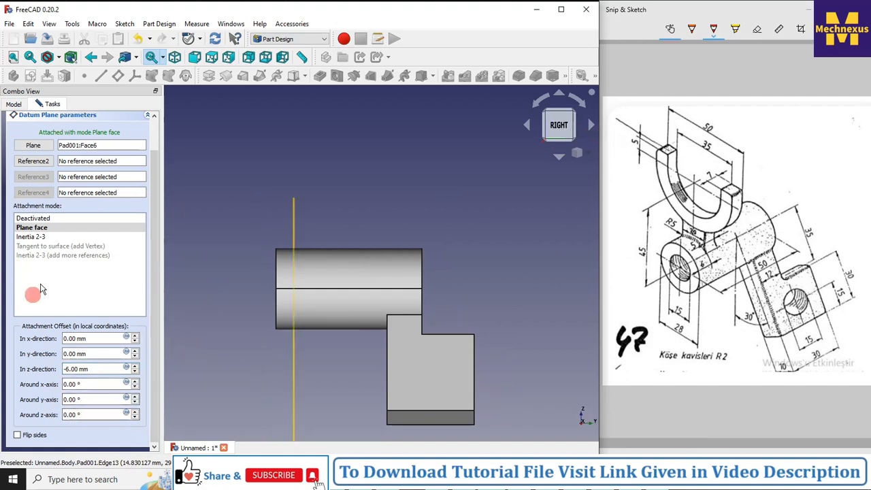
{"action": "scroll", "coordinate": [146, 279], "scroll_direction": "up", "scroll_amount": 2}
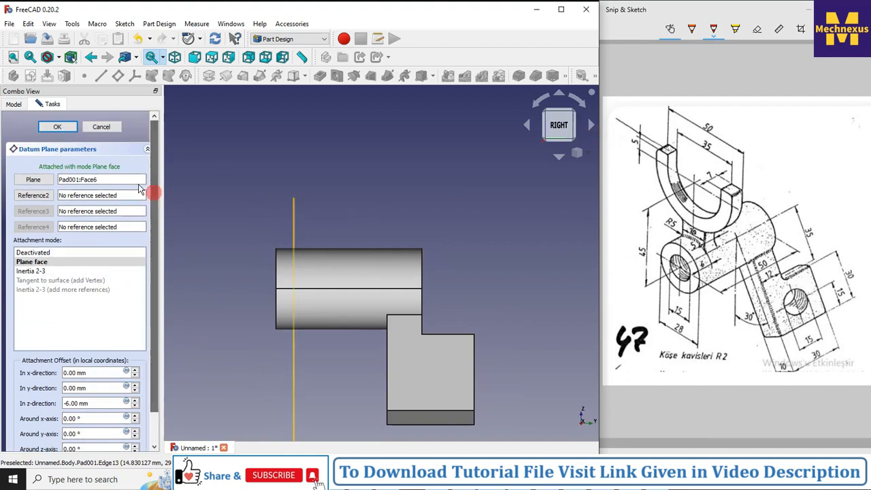
{"action": "left_click", "coordinate": [58, 128]}
- Start a new sketch on the datum plane crossing the cylinder and hide that plane
{"action": "left_click", "coordinate": [590, 155]}
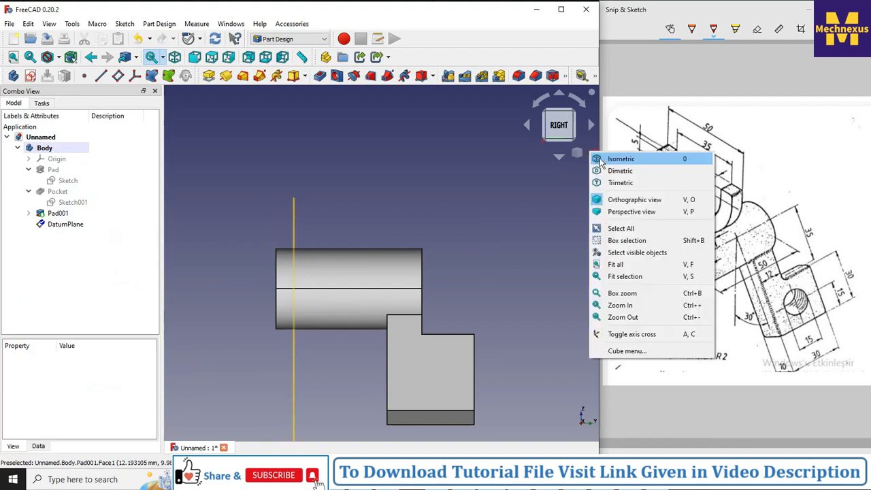
{"action": "left_click", "coordinate": [613, 162]}
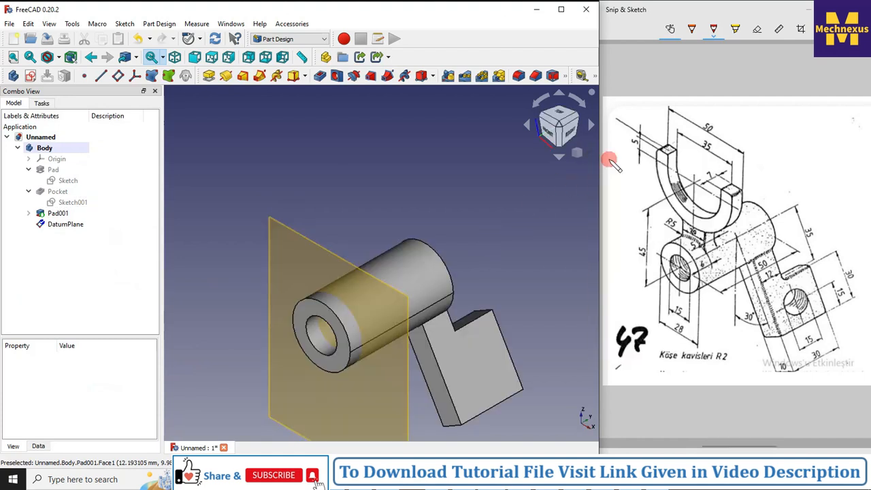
{"action": "left_click", "coordinate": [315, 242]}
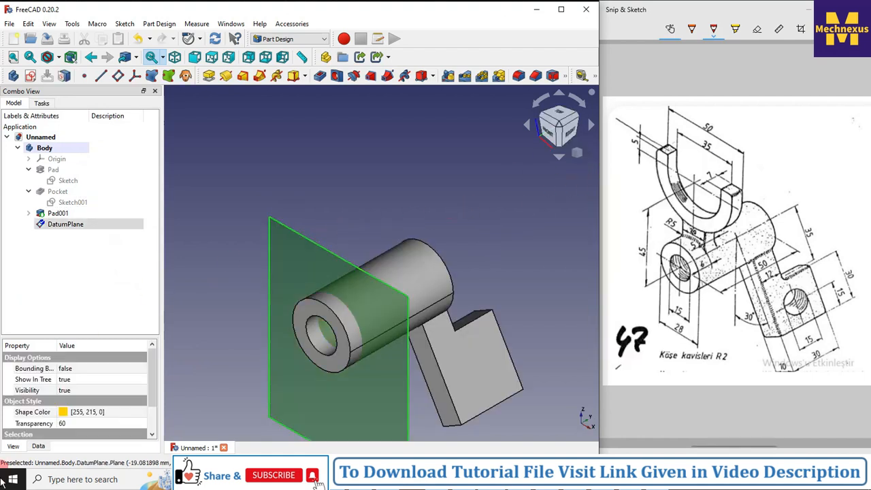
{"action": "left_click", "coordinate": [30, 76]}
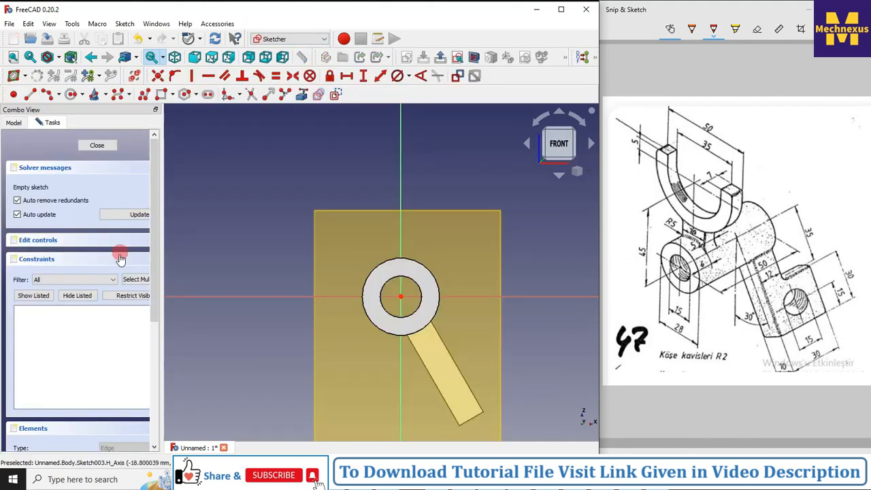
{"action": "left_click", "coordinate": [15, 123]}
{"action": "left_click", "coordinate": [66, 243]}
{"action": "key", "text": "space"}
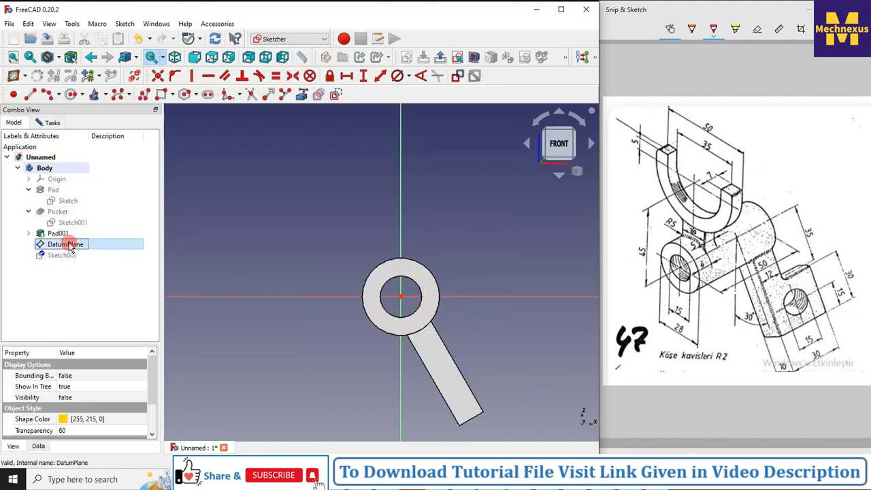
- Bring the hollow cylinder's outer circular edge into the sketch as external geometry
{"action": "scroll", "coordinate": [487, 271], "scroll_direction": "up", "scroll_amount": 2}
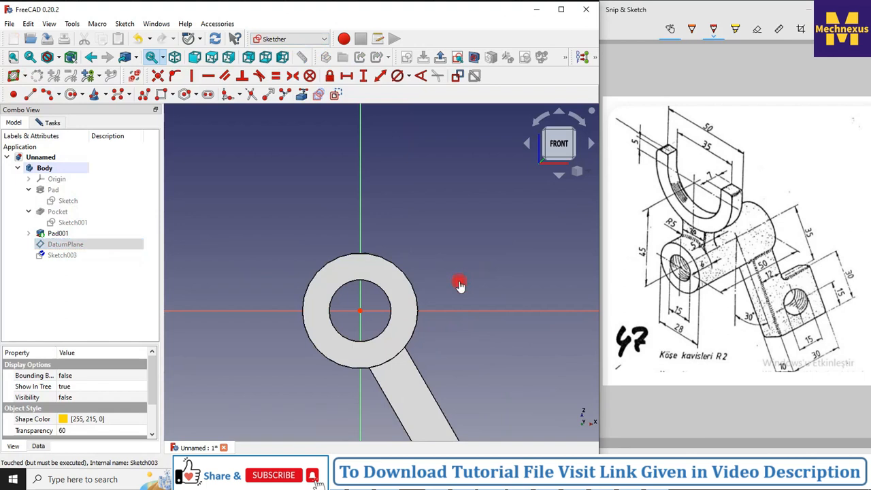
{"action": "left_click", "coordinate": [458, 284]}
{"action": "left_click", "coordinate": [298, 96]}
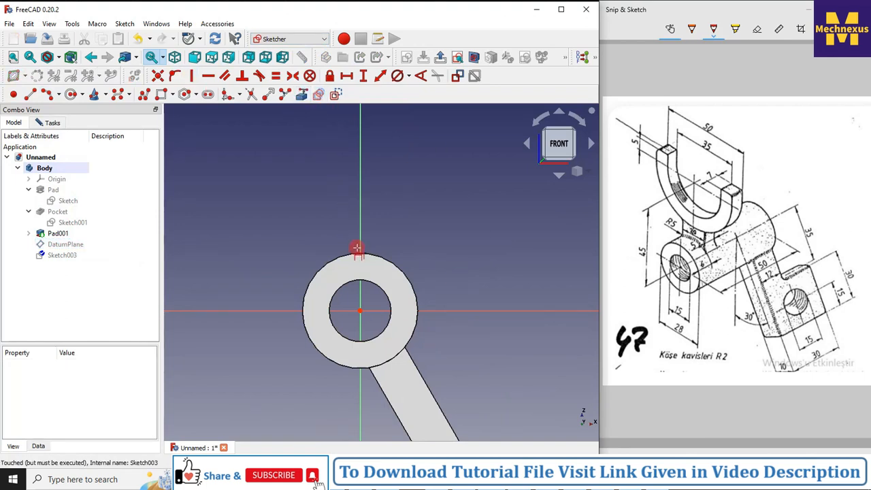
{"action": "left_click", "coordinate": [391, 269]}
{"action": "left_click", "coordinate": [154, 175]}
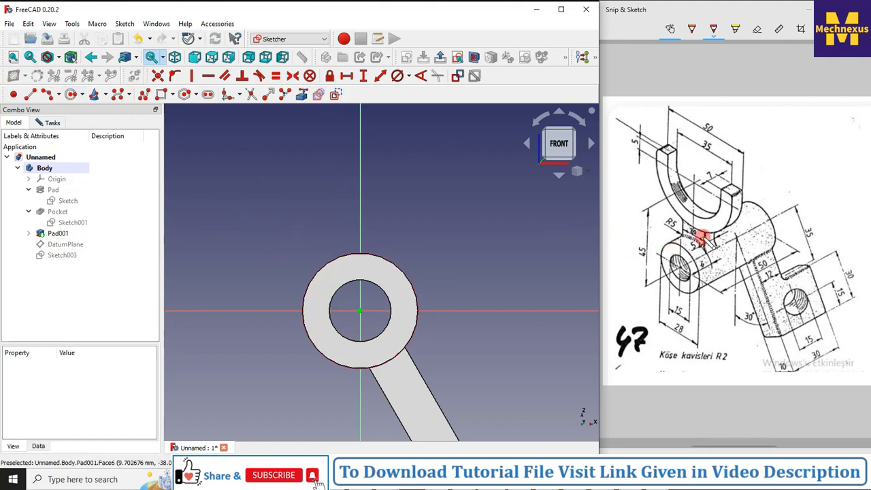
- Examine the neck and fork dimensions in the reference drawing up close, including the diameters and centre height
{"action": "scroll", "coordinate": [701, 233], "scroll_direction": "up", "scroll_amount": 5, "text": "ctrl"}
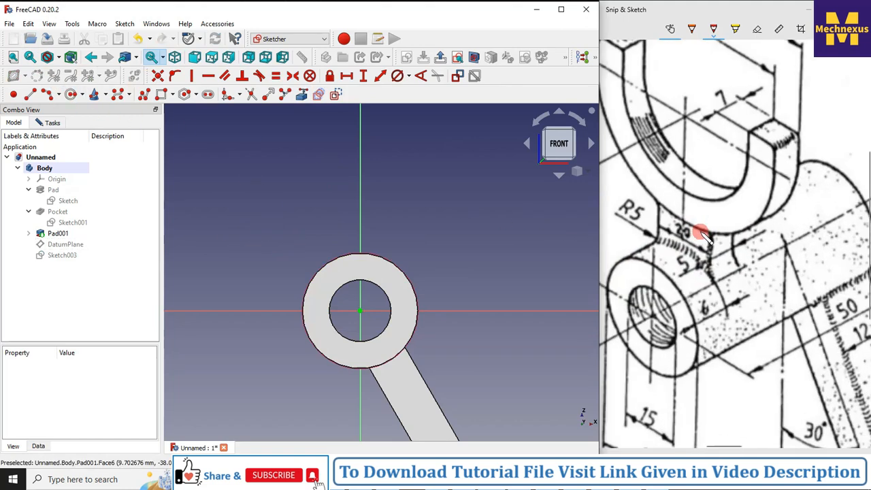
{"action": "scroll", "coordinate": [748, 251], "scroll_direction": "down", "scroll_amount": 4, "text": "ctrl"}
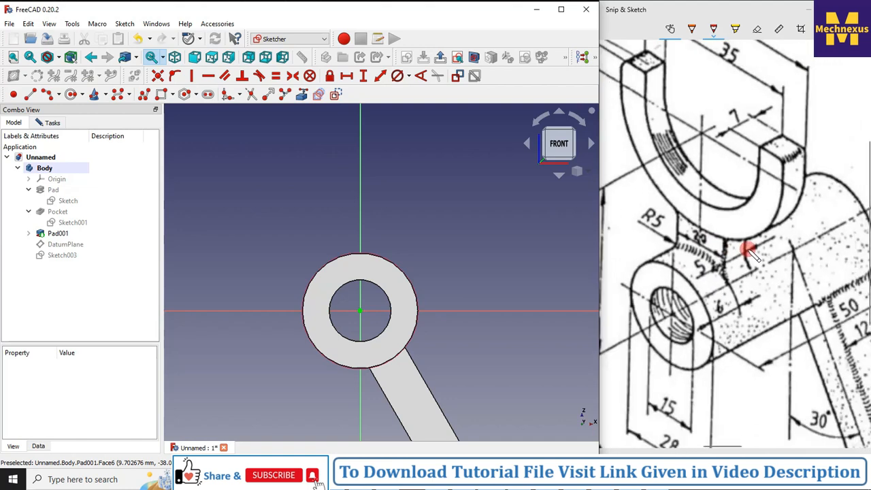
{"action": "scroll", "coordinate": [748, 250], "scroll_direction": "up", "scroll_amount": 2, "text": "ctrl"}
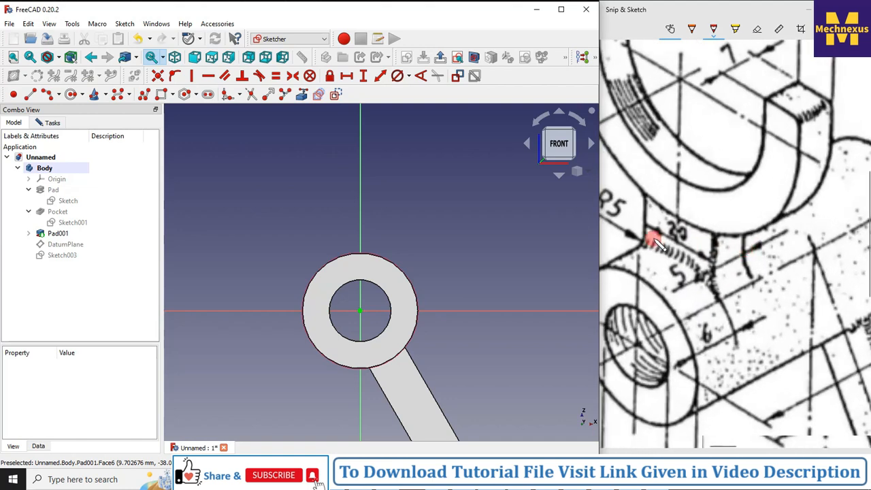
{"action": "scroll", "coordinate": [657, 243], "scroll_direction": "down", "scroll_amount": 4, "text": "ctrl"}
{"action": "scroll", "coordinate": [708, 237], "scroll_direction": "down", "scroll_amount": 3, "text": "ctrl"}
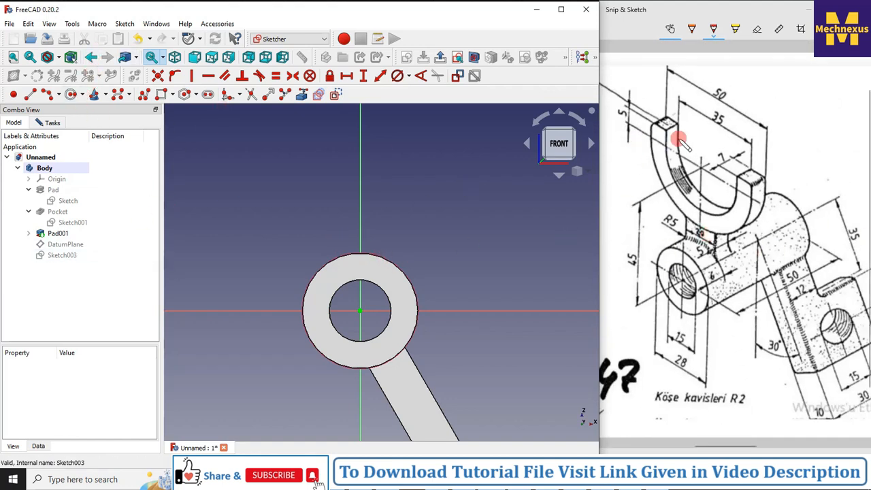
{"action": "scroll", "coordinate": [740, 219], "scroll_direction": "down", "scroll_amount": 2, "text": "ctrl"}
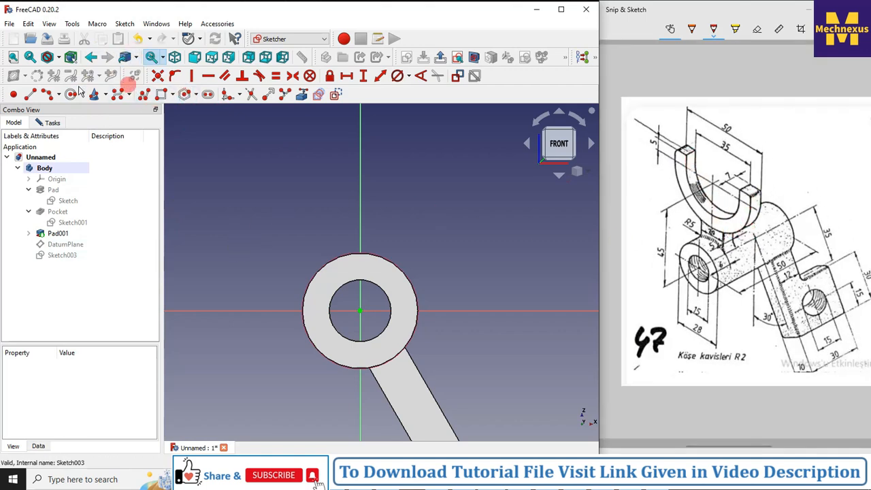
- Sketch two upward-opening three-point arcs above the cylinder, one below the other, the upper one about 32 mm in radius
{"action": "left_click", "coordinate": [46, 94]}
{"action": "left_click", "coordinate": [291, 166]}
{"action": "left_click", "coordinate": [471, 156]}
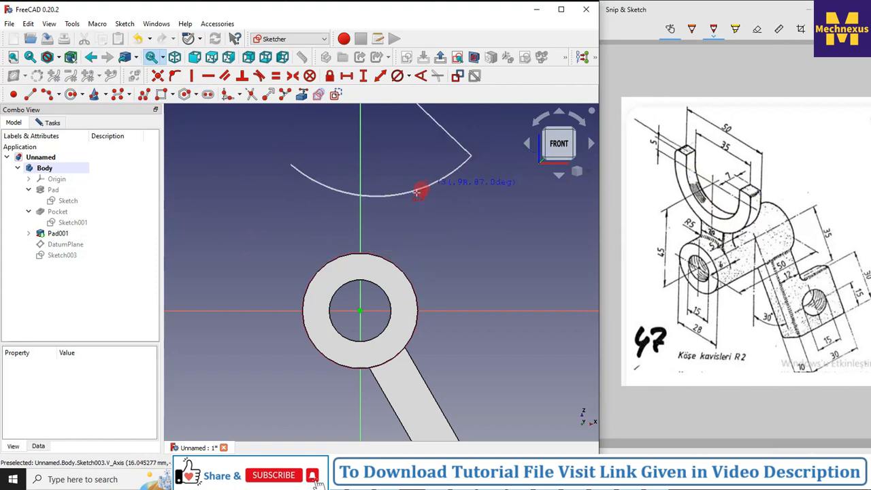
{"action": "left_click", "coordinate": [293, 197]}
{"action": "left_click", "coordinate": [486, 190]}
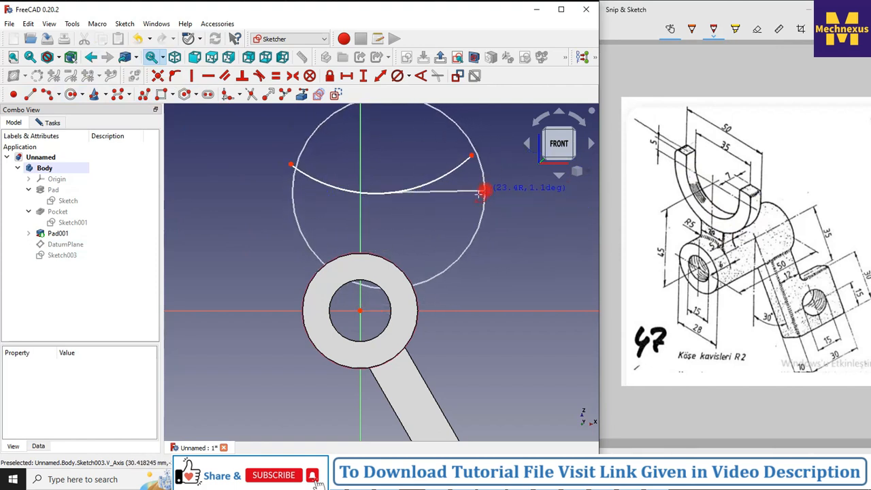
{"action": "left_click", "coordinate": [390, 222]}
- Constrain the centre points of both arcs to lie vertically above the sketch origin
{"action": "scroll", "coordinate": [391, 204], "scroll_direction": "down", "scroll_amount": 3}
{"action": "scroll", "coordinate": [411, 183], "scroll_direction": "up", "scroll_amount": 2}
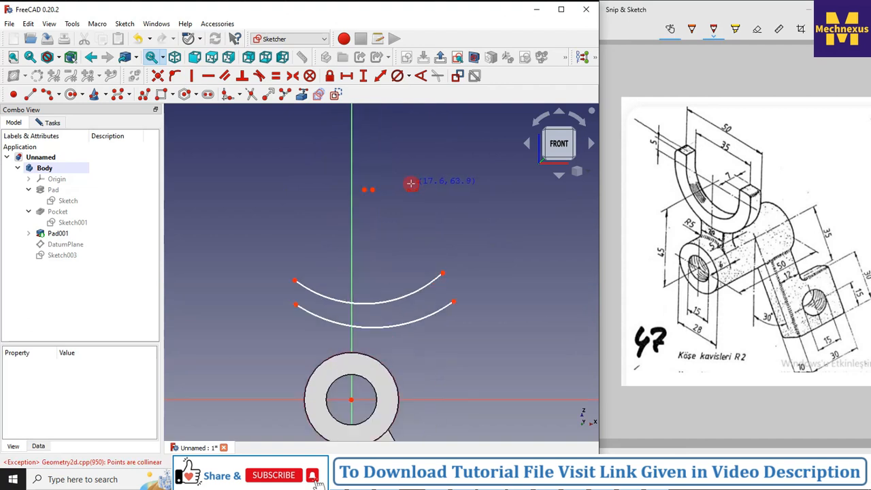
{"action": "left_click", "coordinate": [351, 400]}
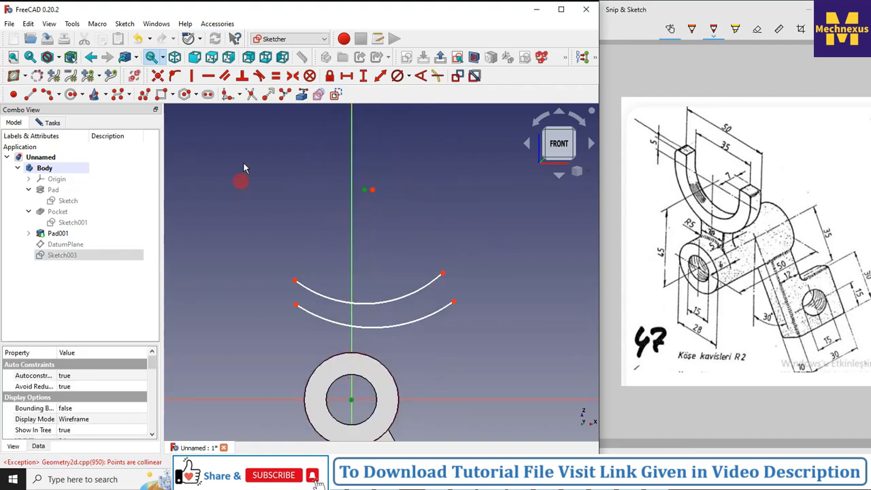
{"action": "left_click", "coordinate": [191, 76]}
{"action": "left_click", "coordinate": [373, 189]}
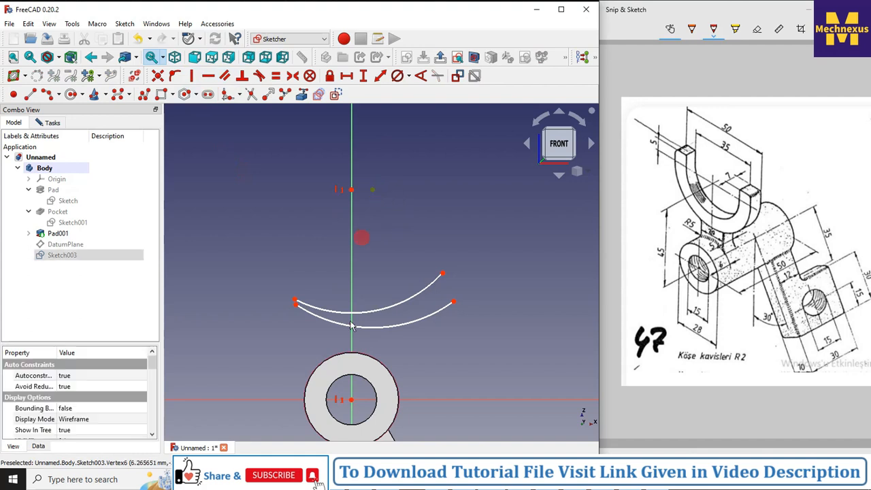
{"action": "left_click", "coordinate": [350, 402]}
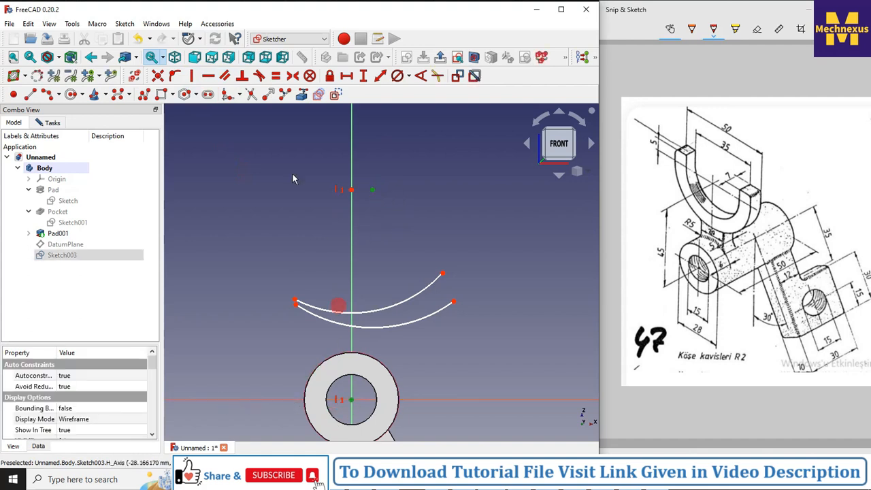
{"action": "left_click", "coordinate": [191, 76]}
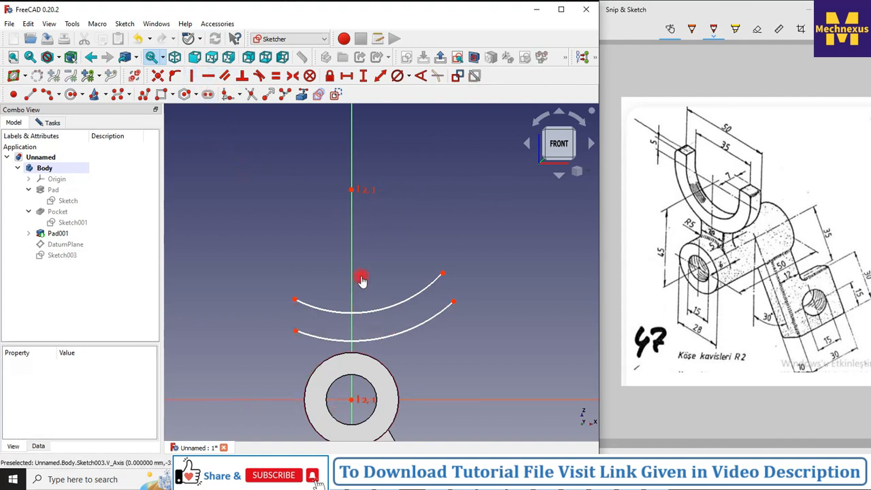
- Reshape the arcs by moving their endpoints upward, and join their right ends with a horizontal line about 10 mm long
{"action": "left_click_drag", "start_coordinate": [294, 302], "coordinate": [315, 261]}
{"action": "mouse_move", "coordinate": [453, 312]}
{"action": "left_mouse_down"}
{"action": "mouse_move", "coordinate": [453, 247]}
{"action": "mouse_move", "coordinate": [458, 254]}
{"action": "left_mouse_up"}
{"action": "scroll", "coordinate": [433, 259], "scroll_direction": "up", "scroll_amount": 3}
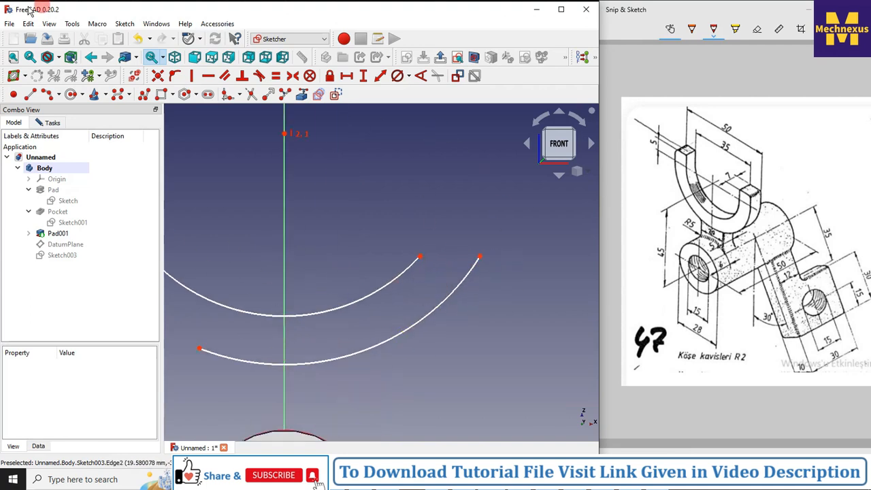
{"action": "left_click", "coordinate": [48, 95]}
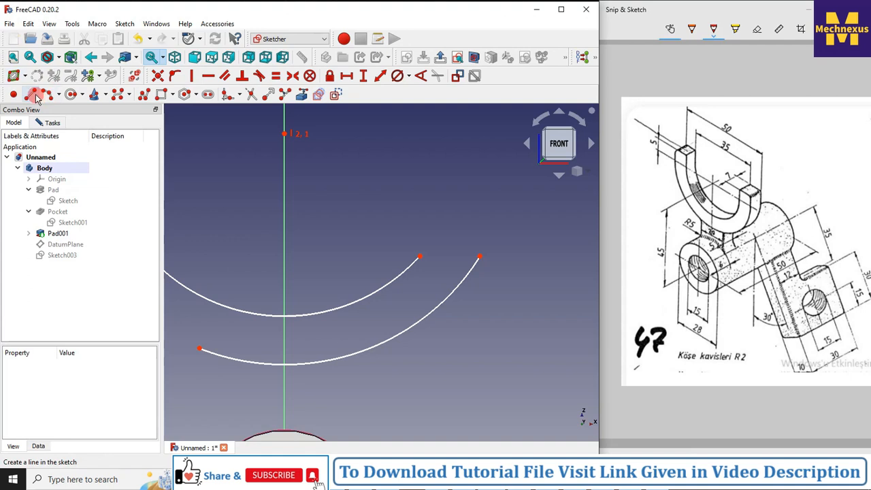
{"action": "left_click", "coordinate": [419, 256]}
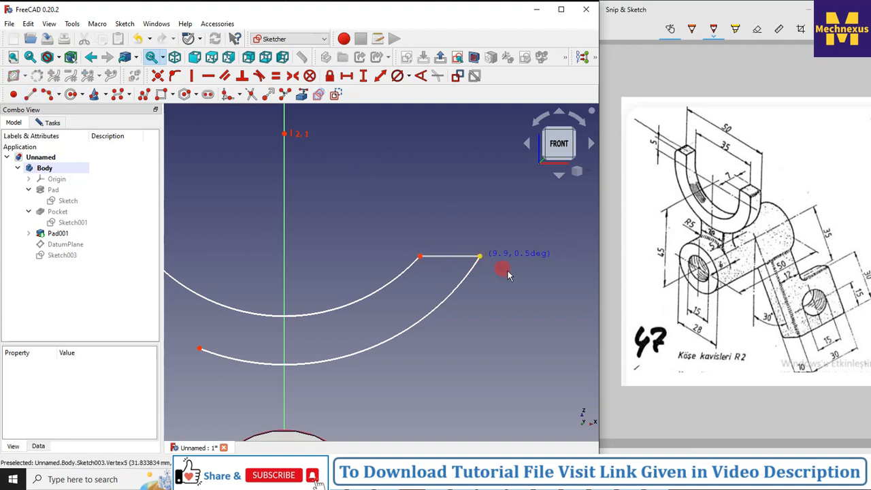
{"action": "left_click", "coordinate": [479, 257]}
- Extend the outer arc's left end up beside the inner arc's end and join both ends with a line constrained horizontal
{"action": "scroll", "coordinate": [507, 271], "scroll_direction": "down", "scroll_amount": 4}
{"action": "scroll", "coordinate": [343, 263], "scroll_direction": "up", "scroll_amount": 3}
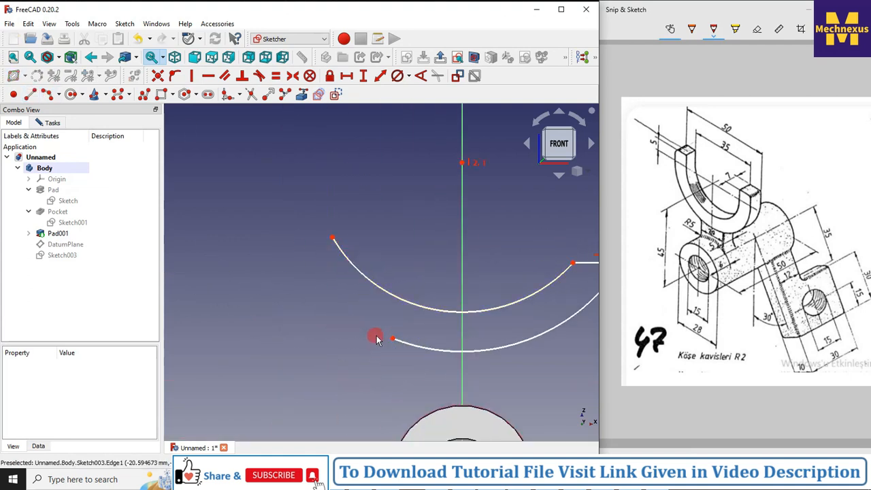
{"action": "left_click_drag", "start_coordinate": [391, 342], "coordinate": [293, 240]}
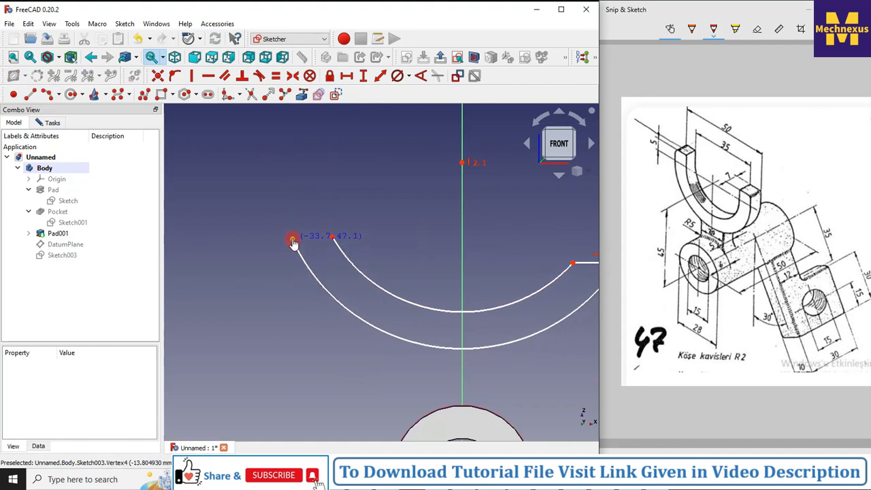
{"action": "scroll", "coordinate": [309, 229], "scroll_direction": "up", "scroll_amount": 3}
{"action": "left_click", "coordinate": [31, 94]}
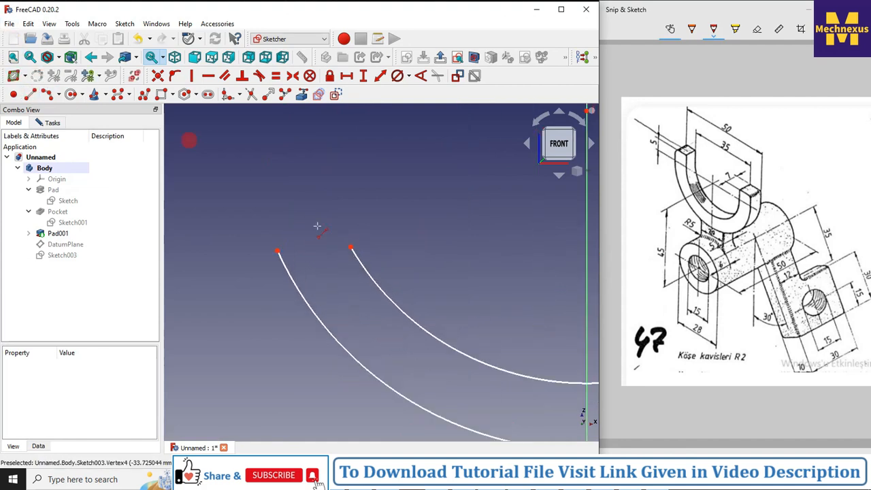
{"action": "left_click", "coordinate": [276, 250]}
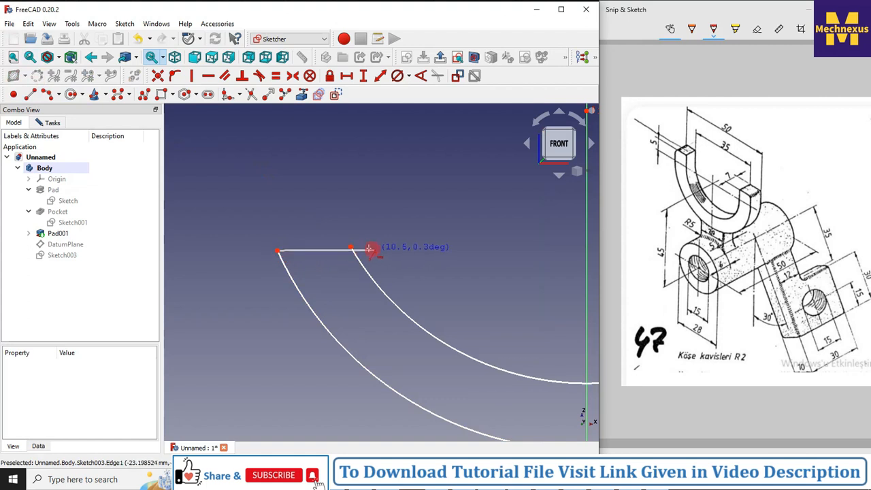
{"action": "left_click", "coordinate": [332, 248]}
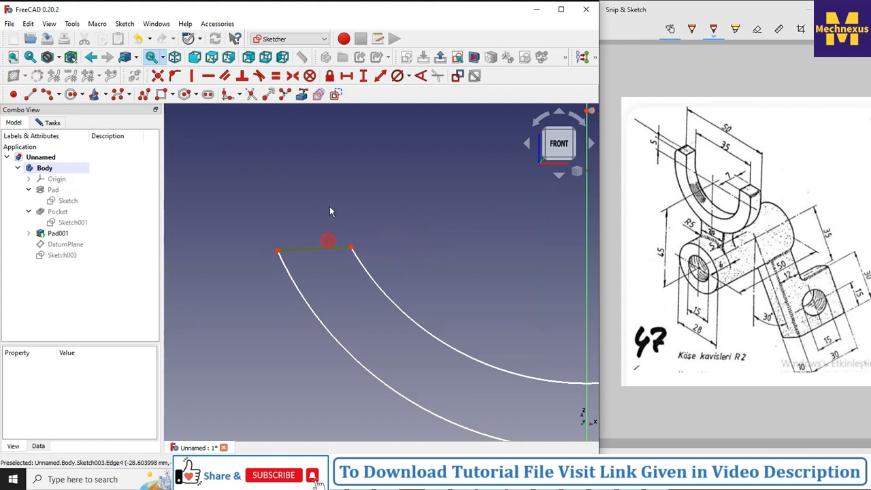
{"action": "left_click", "coordinate": [213, 80]}
- Dimension the inner fork arc with a diameter of 35 mm
{"action": "scroll", "coordinate": [379, 214], "scroll_direction": "down", "scroll_amount": 5}
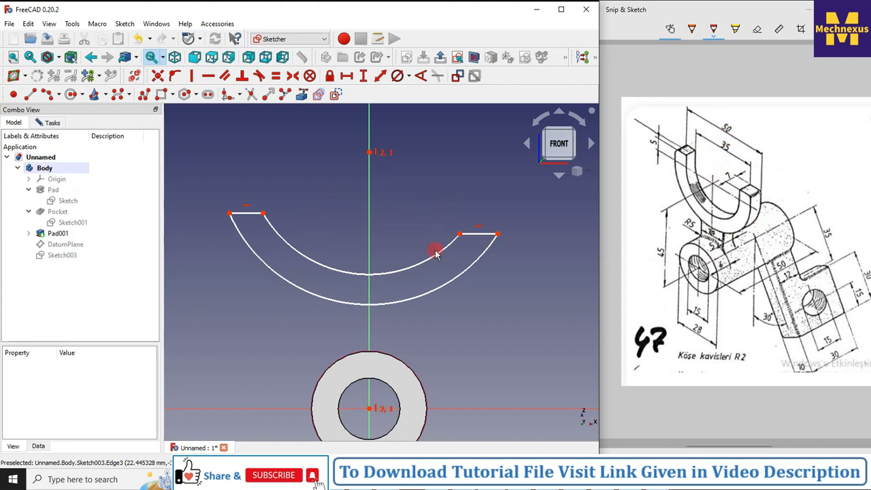
{"action": "left_click", "coordinate": [415, 264]}
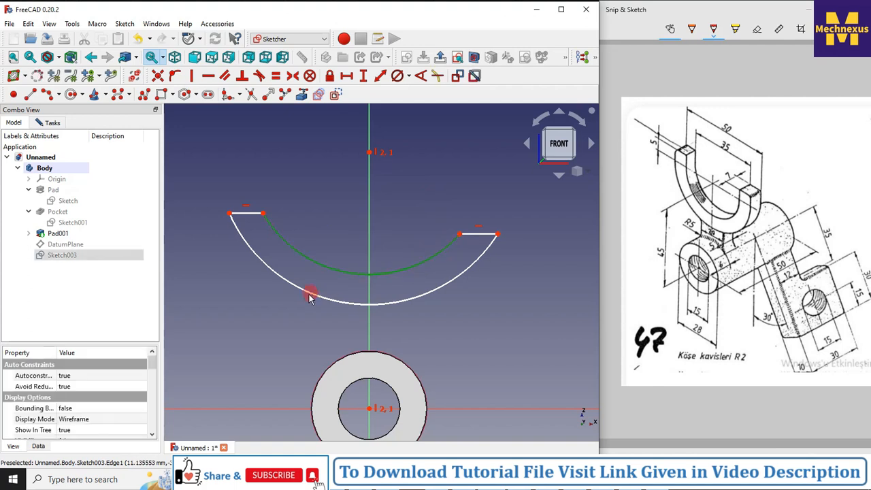
{"action": "left_click", "coordinate": [409, 76]}
{"action": "left_click", "coordinate": [427, 102]}
{"action": "type", "text": "3mm"}
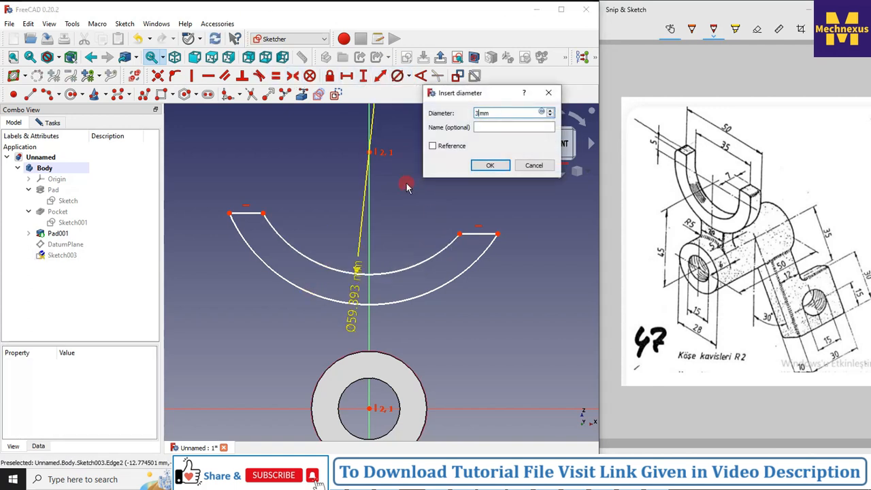
{"action": "type", "text": "5"}
{"action": "key", "text": "Return"}
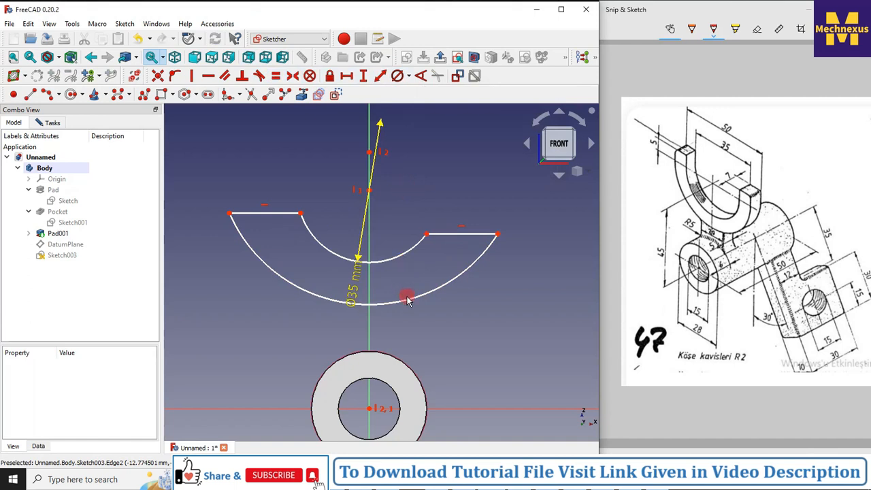
- Dimension the outer fork arc with a diameter of 50 mm and leave the dimension command
{"action": "left_click", "coordinate": [406, 300]}
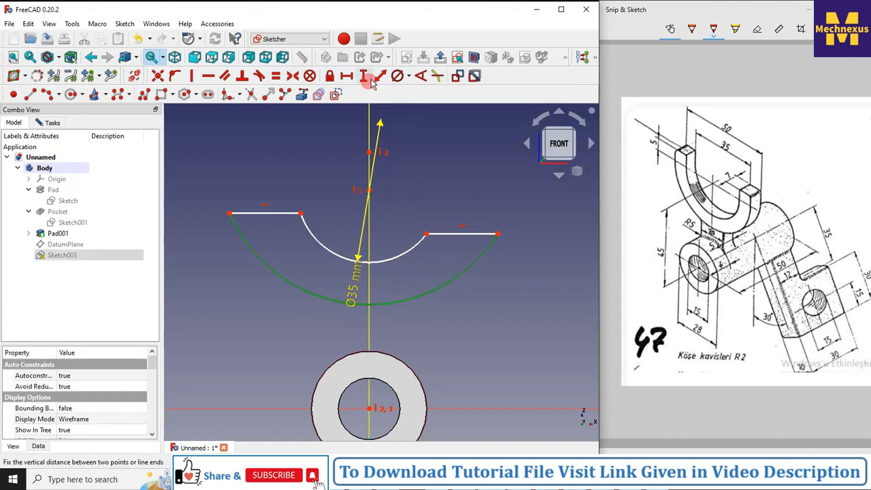
{"action": "left_click", "coordinate": [409, 77]}
{"action": "left_click", "coordinate": [427, 102]}
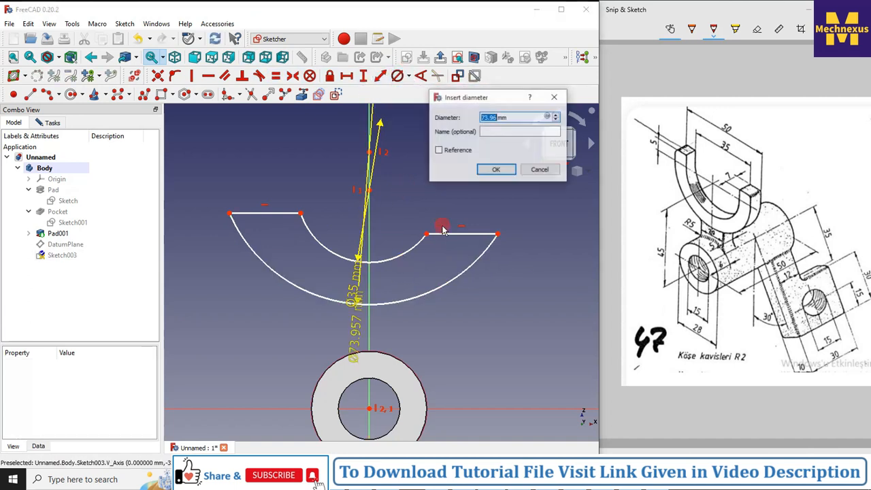
{"action": "type", "text": "50"}
{"action": "key", "text": "Return"}
{"action": "right_click", "coordinate": [432, 178]}
- Constrain the inner arc's two endpoints level with each other and move both diameter labels clear of the profile
{"action": "left_click", "coordinate": [257, 241]}
{"action": "left_click", "coordinate": [300, 215]}
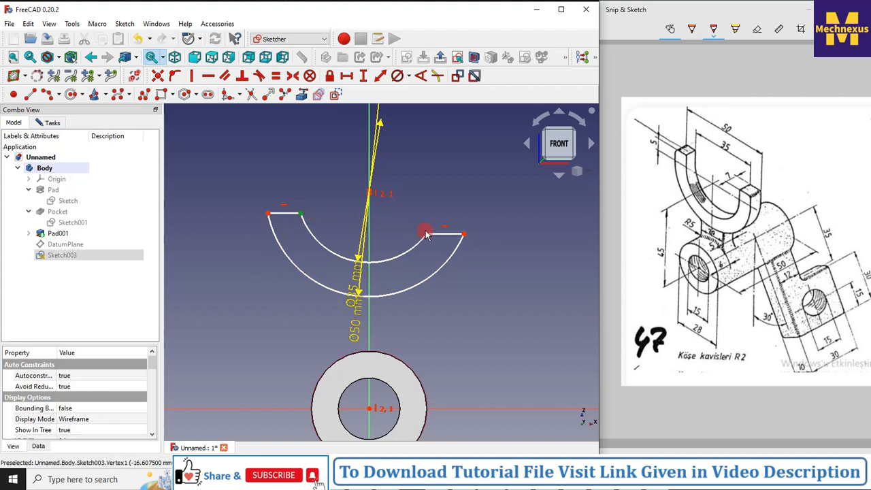
{"action": "left_click", "coordinate": [426, 235]}
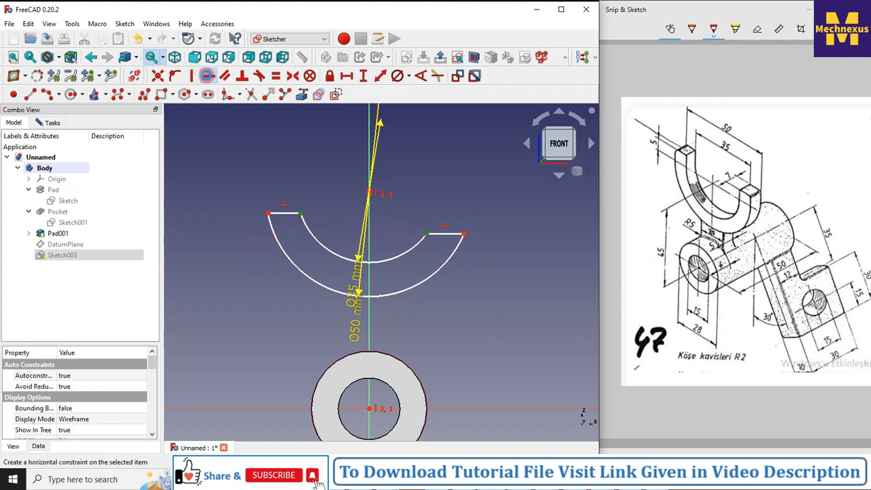
{"action": "left_click", "coordinate": [206, 75]}
{"action": "left_click_drag", "start_coordinate": [380, 287], "coordinate": [462, 306]}
{"action": "mouse_move", "coordinate": [369, 326]}
{"action": "left_mouse_down"}
{"action": "mouse_move", "coordinate": [295, 334]}
{"action": "mouse_move", "coordinate": [292, 315]}
{"action": "left_mouse_up"}
{"action": "scroll", "coordinate": [390, 247], "scroll_direction": "down", "scroll_amount": 2}
{"action": "scroll", "coordinate": [390, 246], "scroll_direction": "up", "scroll_amount": 2}
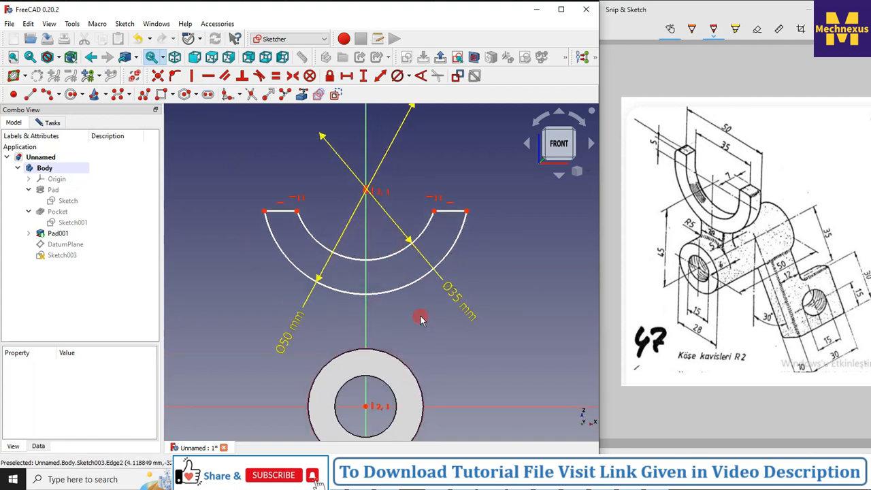
- Make the centre points of the inner and outer fork arcs coincident
{"action": "scroll", "coordinate": [463, 294], "scroll_direction": "down", "scroll_amount": 1}
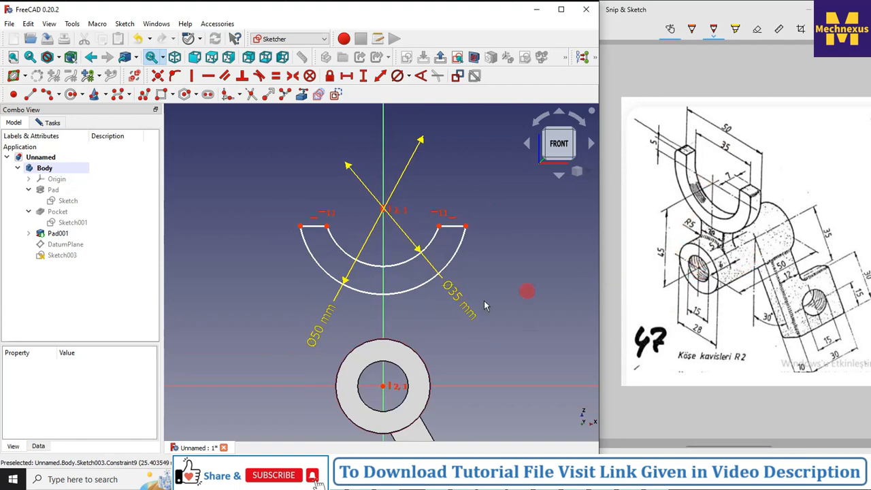
{"action": "left_click", "coordinate": [385, 387]}
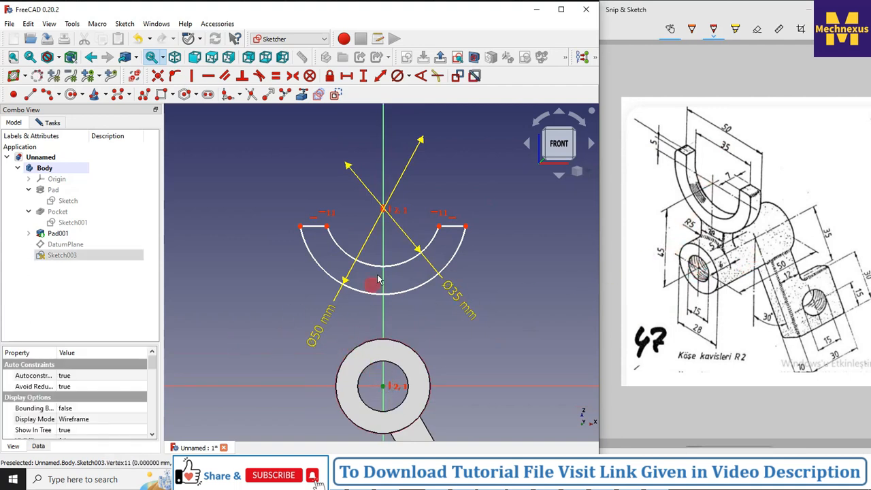
{"action": "scroll", "coordinate": [385, 212], "scroll_direction": "up", "scroll_amount": 5}
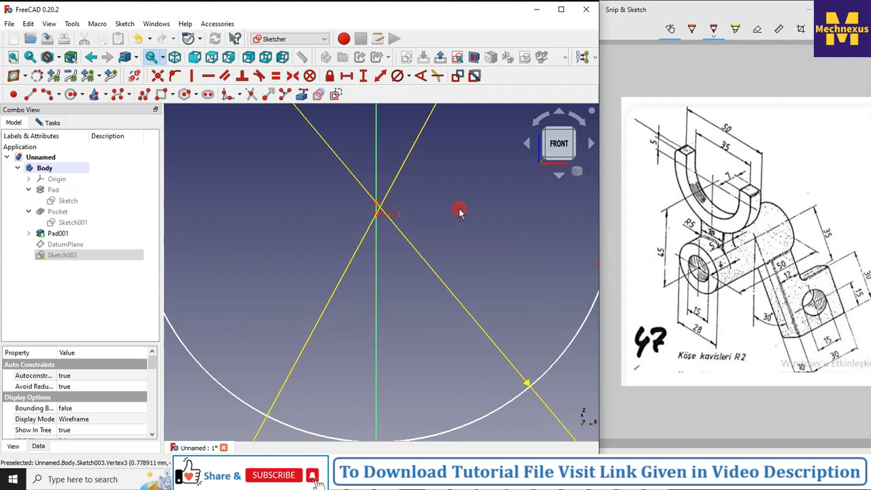
{"action": "key", "text": "Escape"}
{"action": "left_click", "coordinate": [378, 215]}
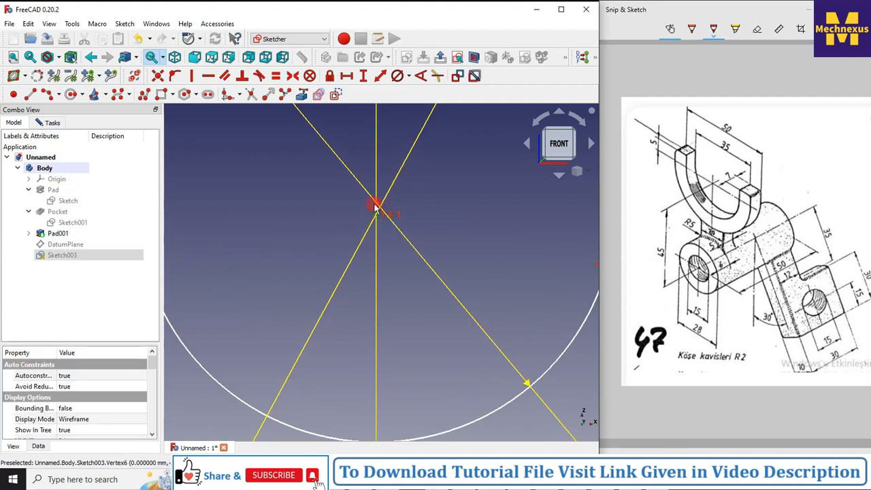
{"action": "left_click", "coordinate": [158, 77]}
{"action": "scroll", "coordinate": [350, 212], "scroll_direction": "down", "scroll_amount": 2}
{"action": "scroll", "coordinate": [352, 225], "scroll_direction": "down", "scroll_amount": 3}
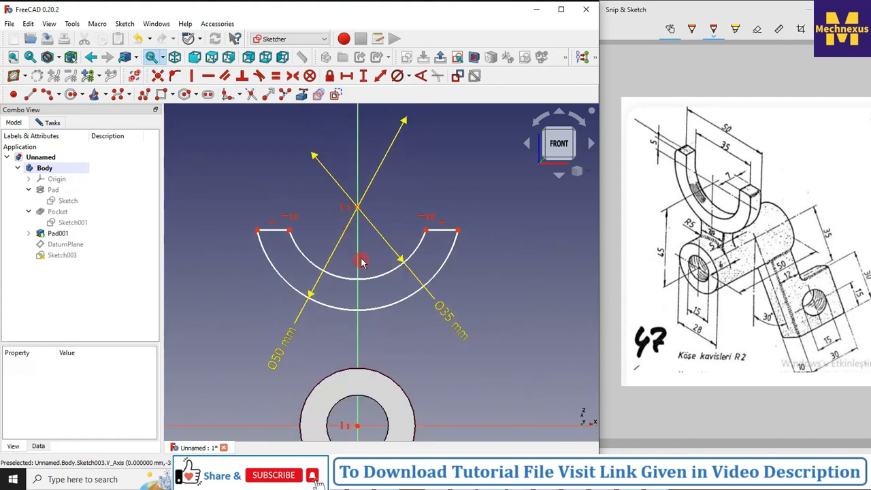
- Dimension the vertical distance from the sketch origin to the fork arcs' shared centre as 45 mm and leave the command
{"action": "scroll", "coordinate": [361, 264], "scroll_direction": "down", "scroll_amount": 1}
{"action": "left_click", "coordinate": [358, 394]}
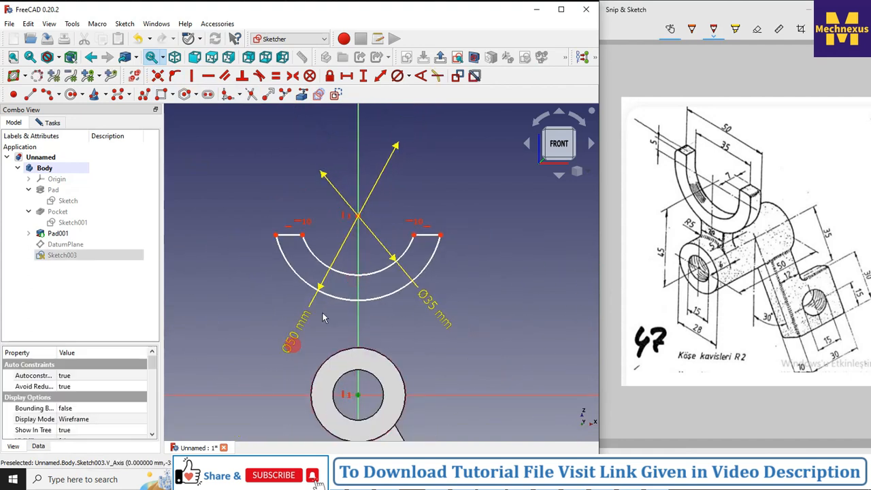
{"action": "left_click", "coordinate": [361, 79]}
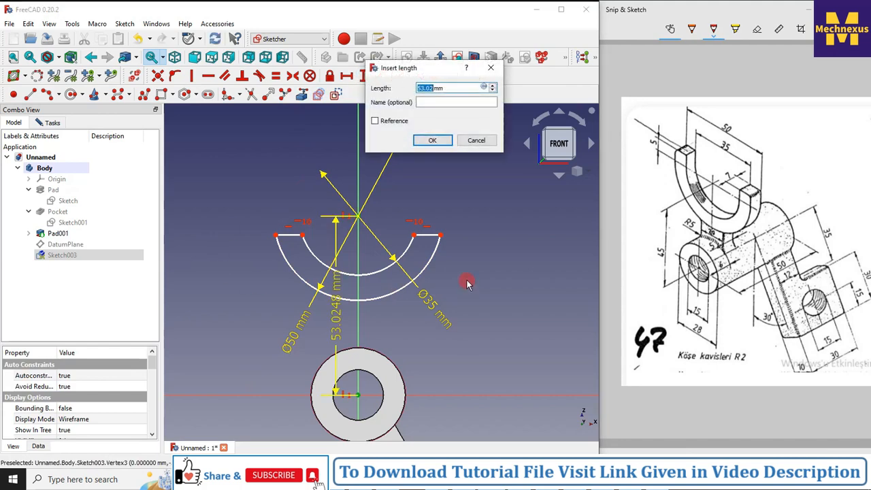
{"action": "key", "text": "Return"}
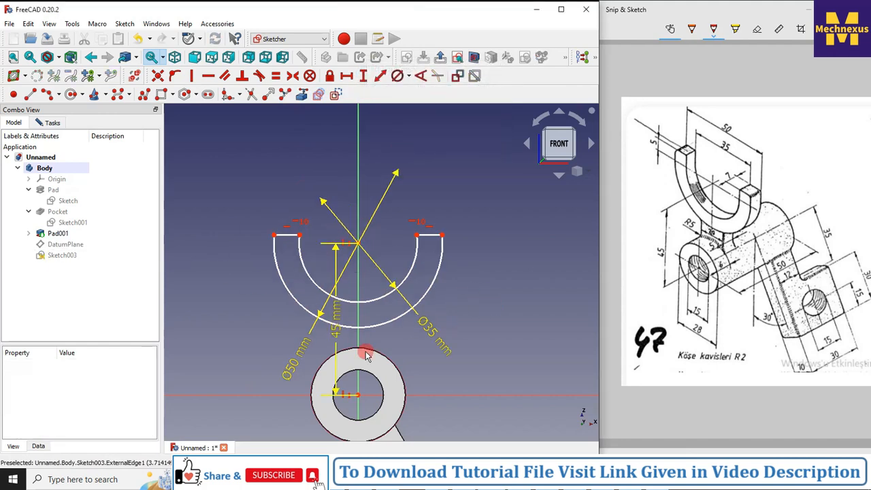
{"action": "scroll", "coordinate": [443, 307], "scroll_direction": "up", "scroll_amount": 2}
{"action": "scroll", "coordinate": [413, 320], "scroll_direction": "down", "scroll_amount": 1}
{"action": "right_click", "coordinate": [508, 228]}
{"action": "key", "text": "Escape"}
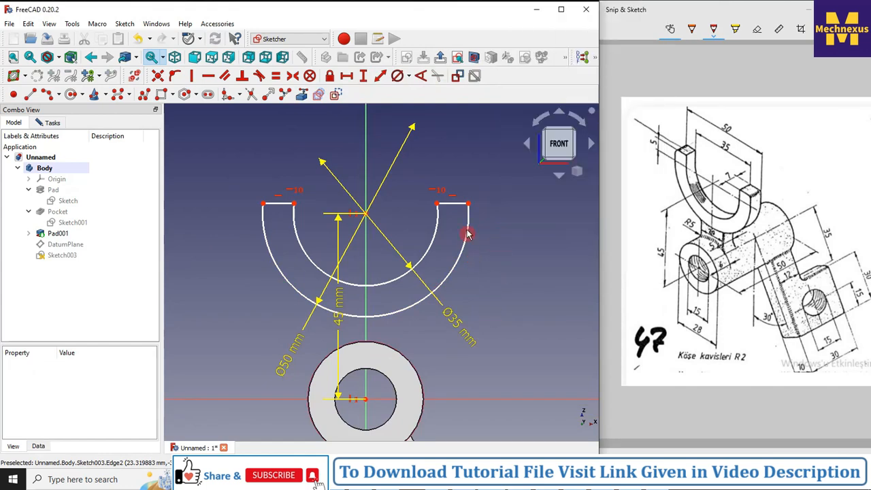
- Constrain the inner arc's right endpoint horizontally level with the arcs' centre
{"action": "left_click", "coordinate": [438, 203]}
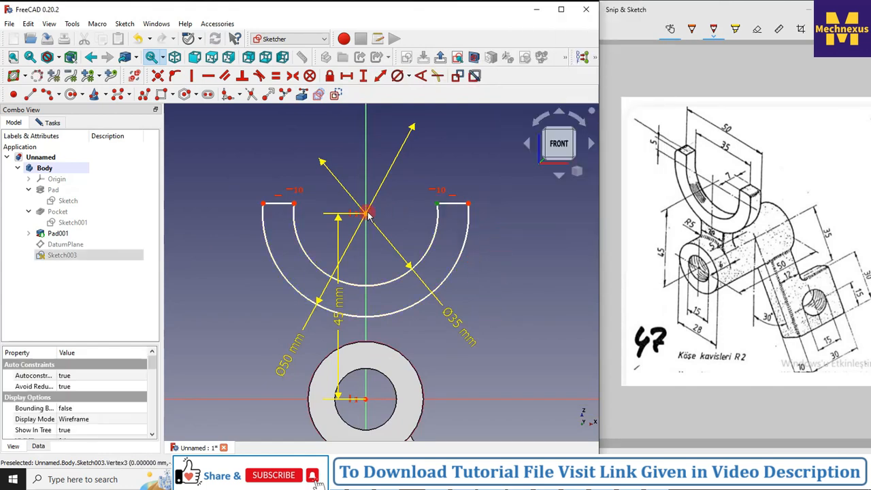
{"action": "left_click", "coordinate": [204, 77]}
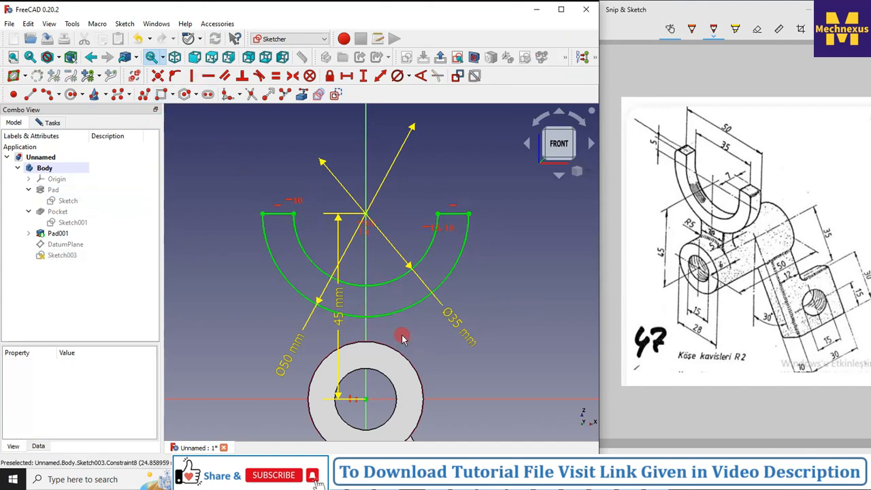
- Draw two vertical lines about 9 mm long, one on each side of the vertical axis, from the outer fork arc down to the boss
{"action": "scroll", "coordinate": [402, 336], "scroll_direction": "up", "scroll_amount": 1}
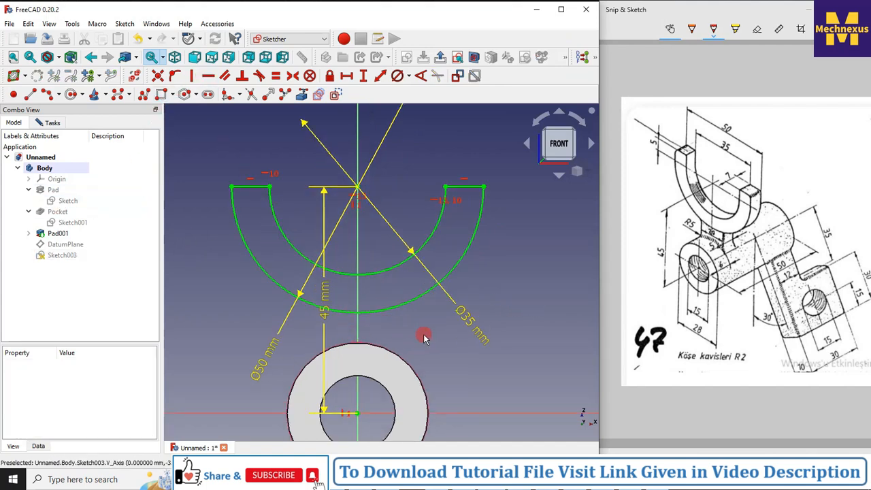
{"action": "scroll", "coordinate": [383, 318], "scroll_direction": "up", "scroll_amount": 3}
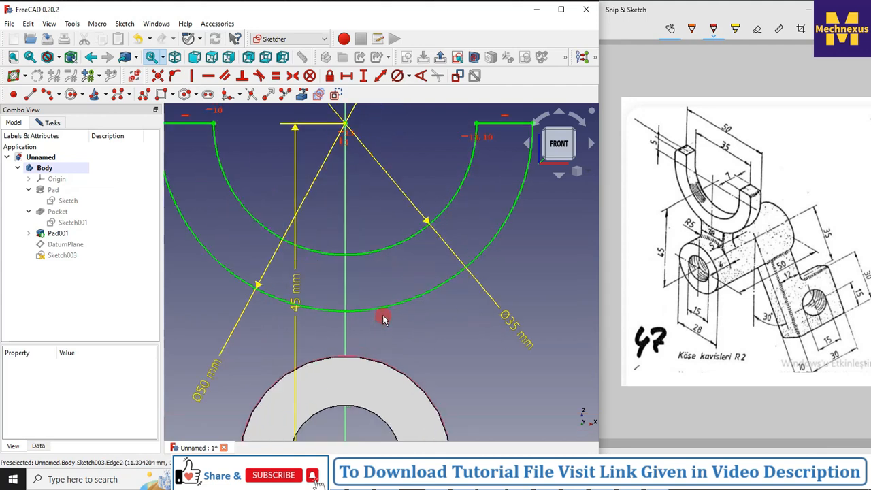
{"action": "left_click", "coordinate": [30, 93]}
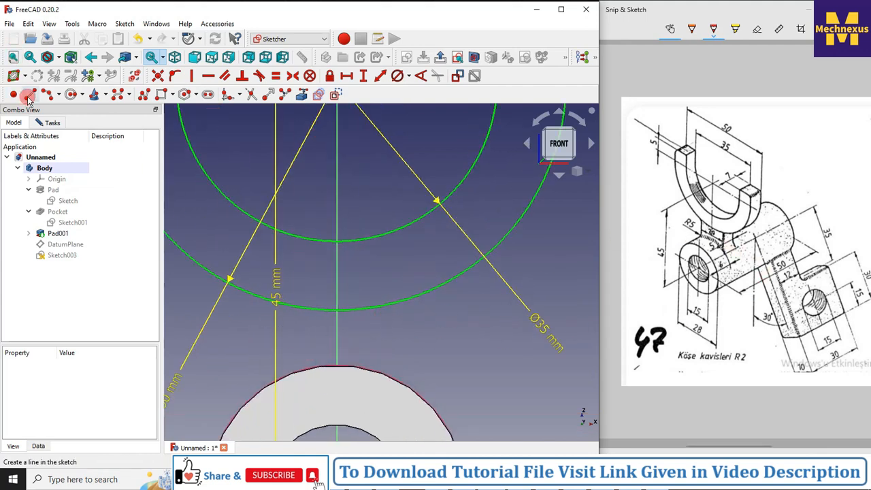
{"action": "left_click", "coordinate": [291, 286]}
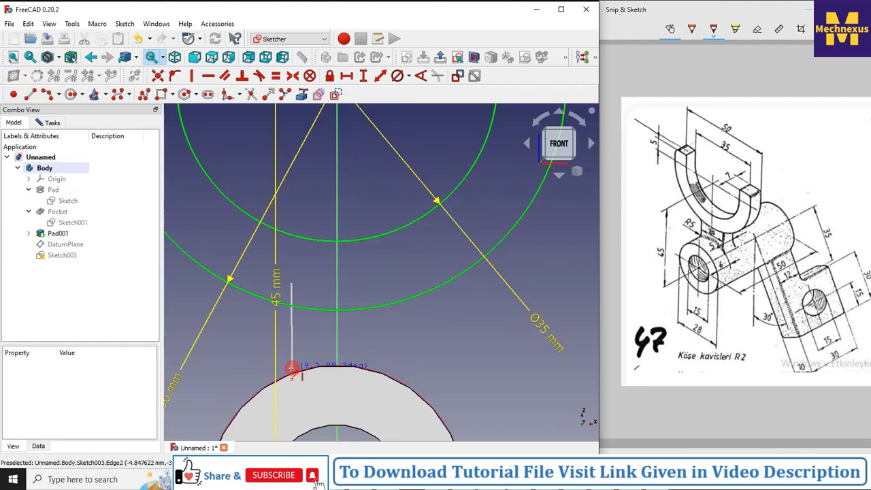
{"action": "left_click", "coordinate": [292, 367]}
{"action": "left_click", "coordinate": [377, 284]}
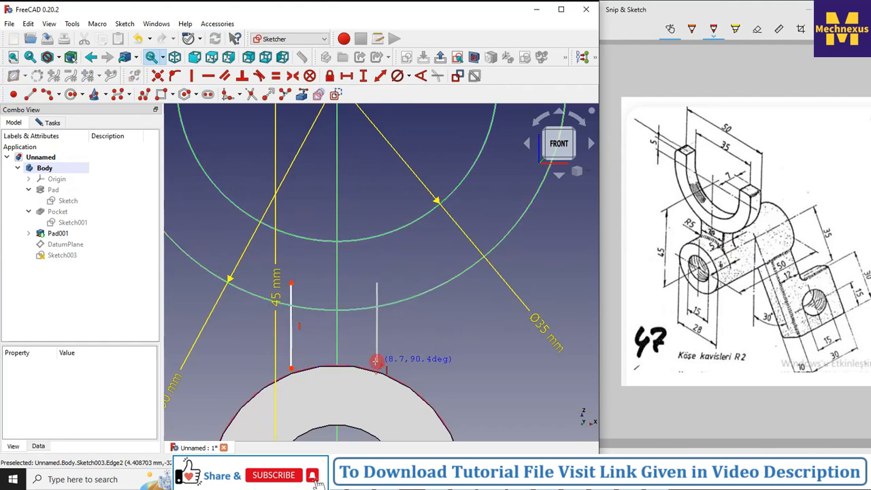
{"action": "left_click", "coordinate": [378, 362]}
- Constrain the upper endpoints of both vertical lines onto the outer fork arc
{"action": "left_click", "coordinate": [378, 283]}
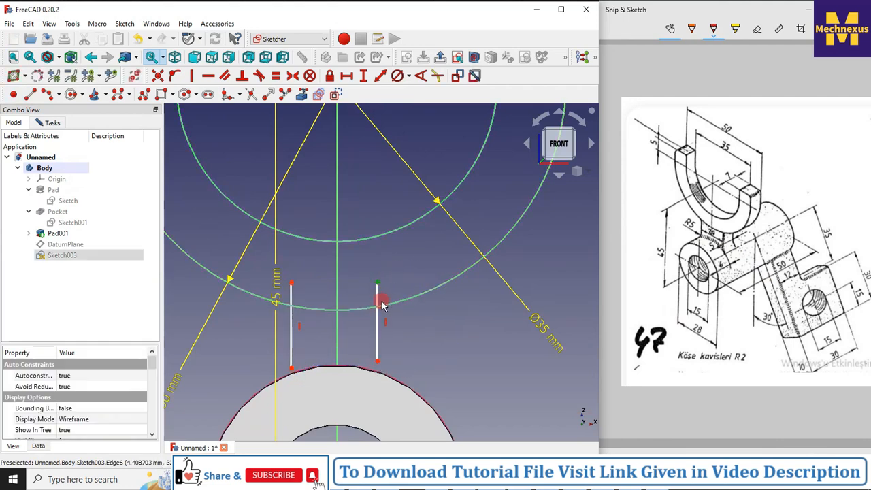
{"action": "left_click", "coordinate": [382, 304]}
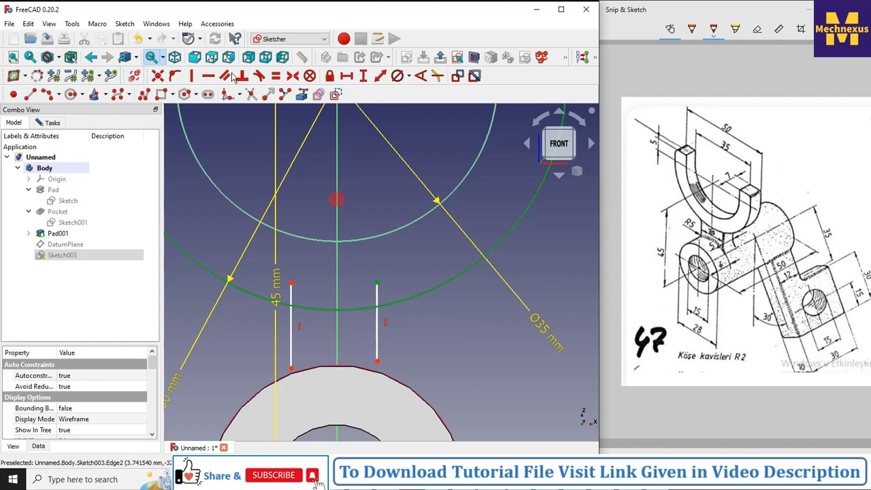
{"action": "left_click", "coordinate": [174, 75]}
{"action": "left_click", "coordinate": [291, 283]}
{"action": "left_click", "coordinate": [298, 308]}
{"action": "left_click", "coordinate": [177, 78]}
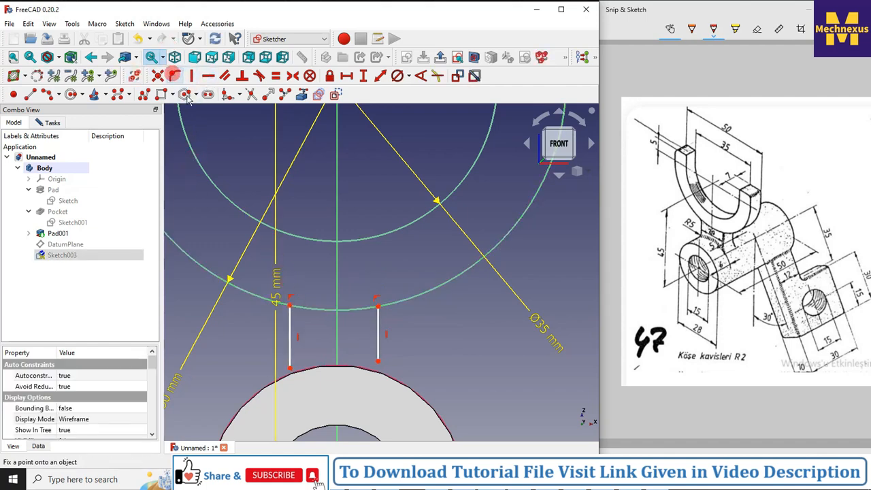
- Constrain the lower endpoints of both vertical lines onto the boss's projected outer circle
{"action": "scroll", "coordinate": [408, 297], "scroll_direction": "down", "scroll_amount": 3}
{"action": "scroll", "coordinate": [375, 350], "scroll_direction": "up", "scroll_amount": 4}
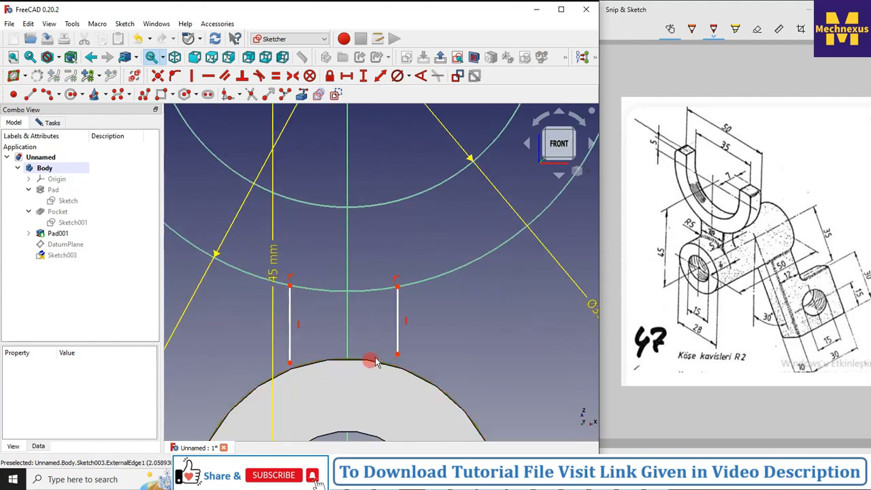
{"action": "left_click", "coordinate": [371, 360]}
{"action": "left_click", "coordinate": [398, 355]}
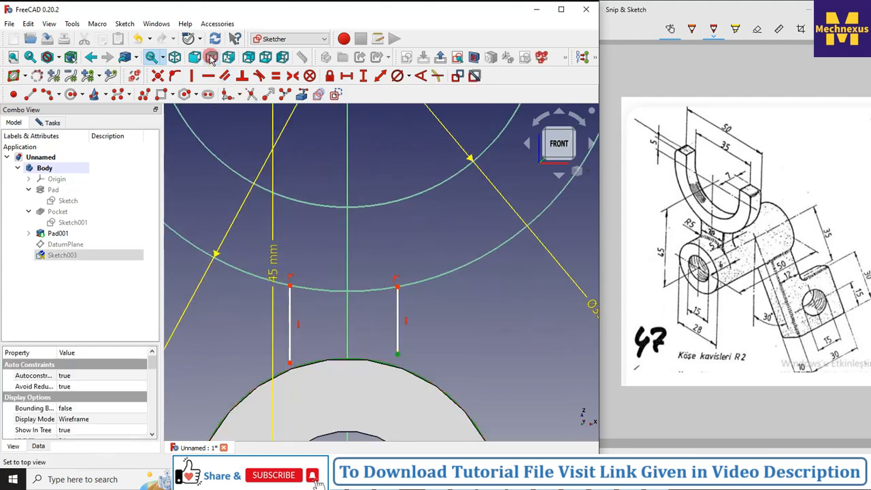
{"action": "left_click", "coordinate": [176, 76]}
{"action": "left_click", "coordinate": [291, 364]}
{"action": "left_click", "coordinate": [309, 364]}
{"action": "left_click", "coordinate": [176, 76]}
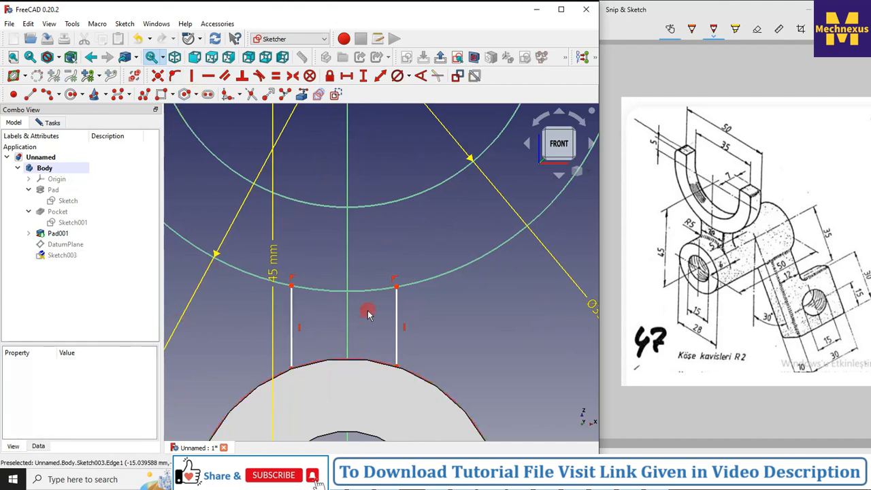
- Draw an upward-bulging arc of about 6 mm radius joining the lower ends of the two vertical lines
{"action": "scroll", "coordinate": [368, 307], "scroll_direction": "down", "scroll_amount": 3}
{"action": "scroll", "coordinate": [390, 334], "scroll_direction": "up", "scroll_amount": 3}
{"action": "left_click", "coordinate": [75, 96]}
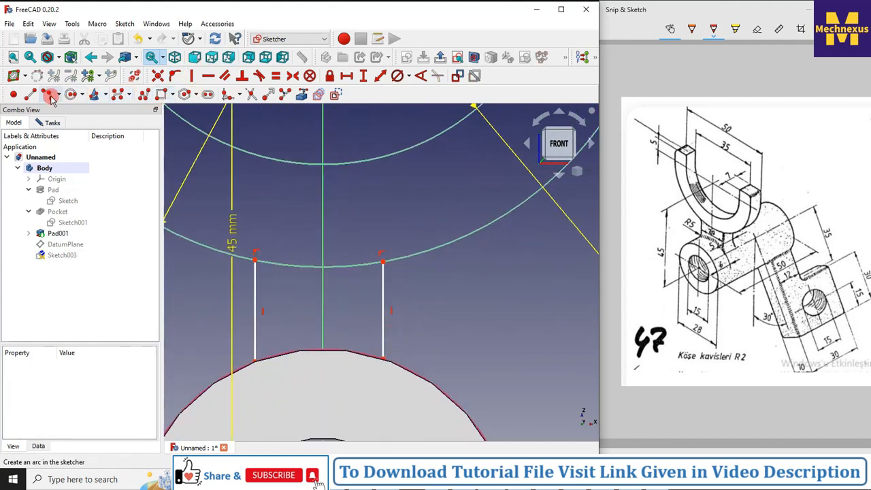
{"action": "left_click", "coordinate": [254, 361]}
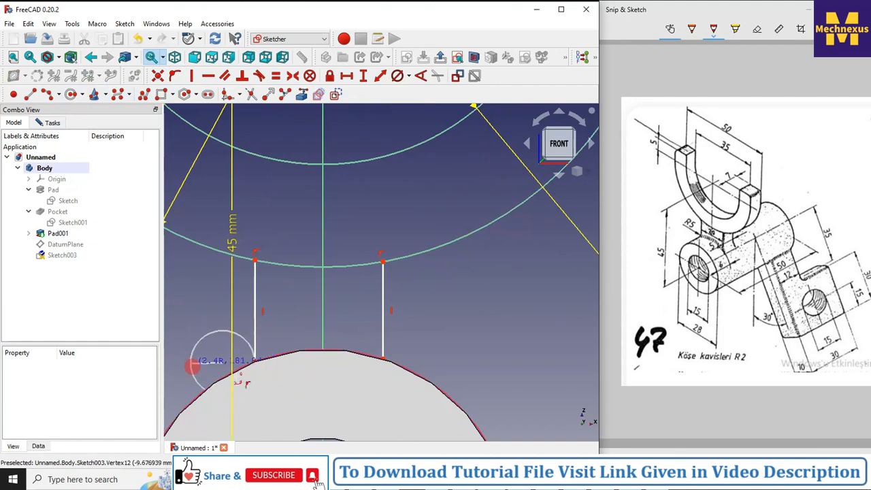
{"action": "left_click", "coordinate": [384, 360]}
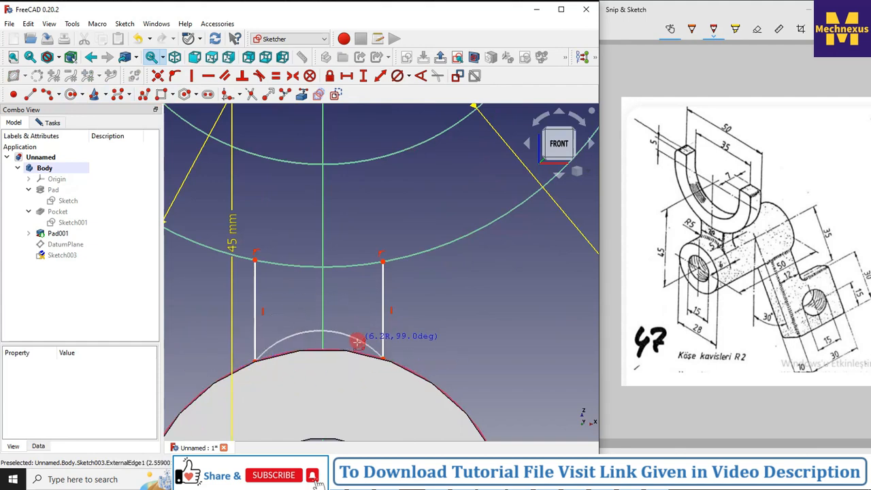
{"action": "right_click", "coordinate": [377, 297]}
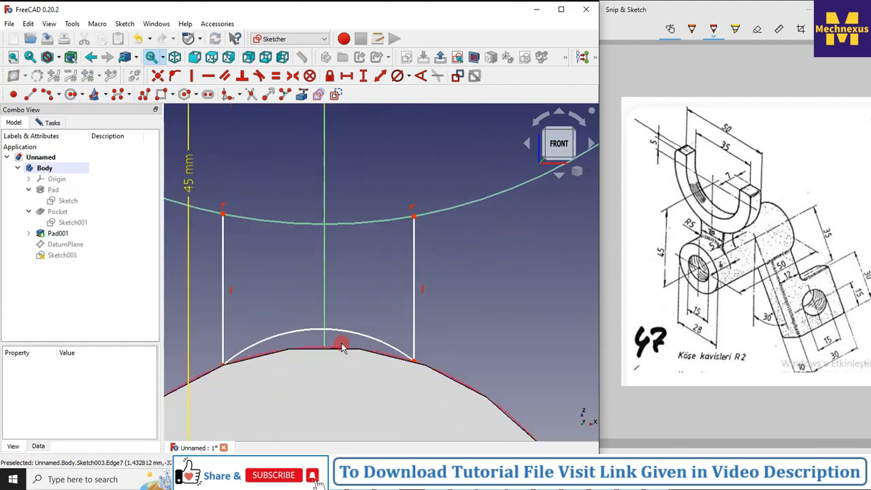
- Make the new connecting arc equal in radius to the boss's projected outer circle
{"action": "left_click", "coordinate": [342, 347]}
{"action": "left_click", "coordinate": [343, 331]}
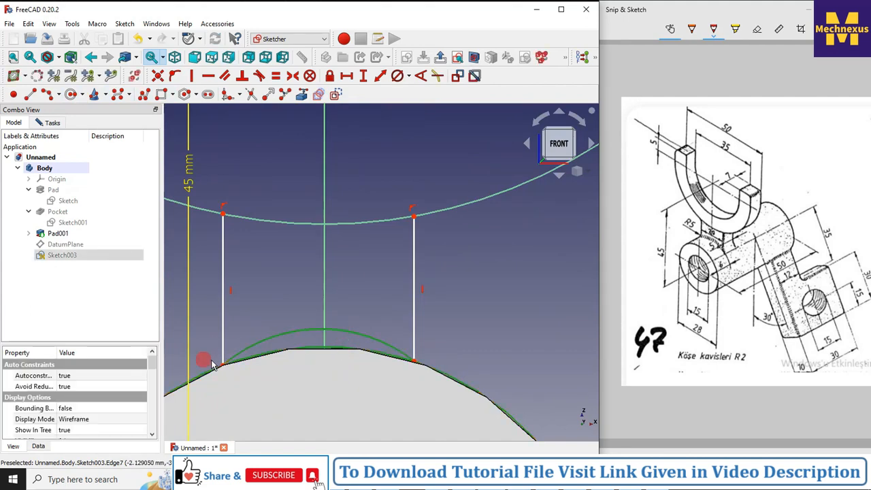
{"action": "left_click", "coordinate": [276, 76]}
{"action": "scroll", "coordinate": [366, 302], "scroll_direction": "down", "scroll_amount": 3}
{"action": "scroll", "coordinate": [439, 296], "scroll_direction": "up", "scroll_amount": 2}
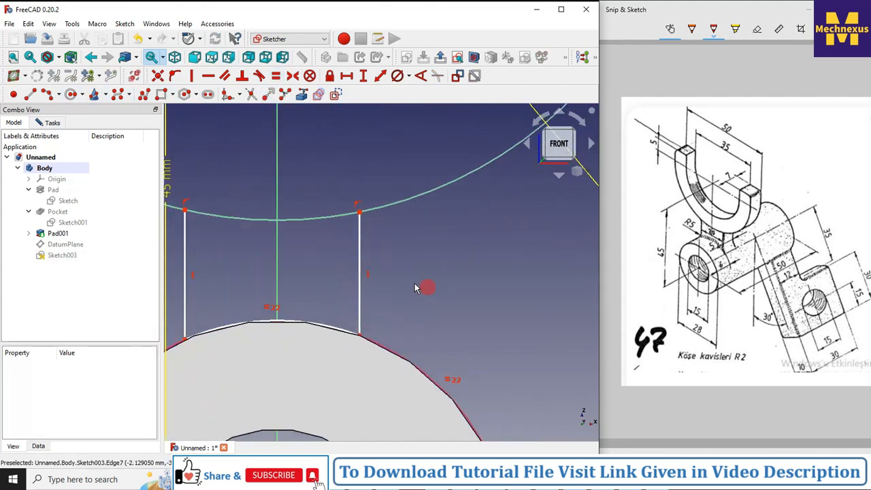
- Trim away the part of the outer fork arc between the two vertical lines
{"action": "scroll", "coordinate": [351, 281], "scroll_direction": "down", "scroll_amount": 2}
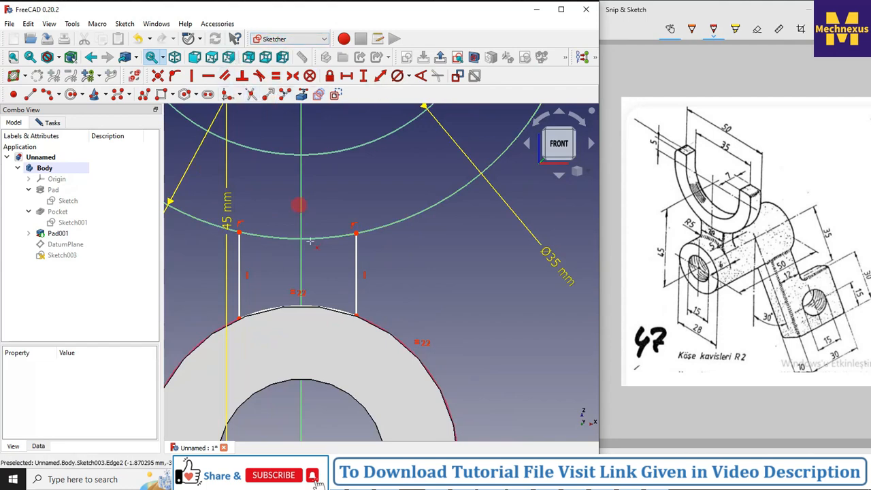
{"action": "left_click", "coordinate": [288, 235]}
{"action": "scroll", "coordinate": [347, 259], "scroll_direction": "down", "scroll_amount": 3}
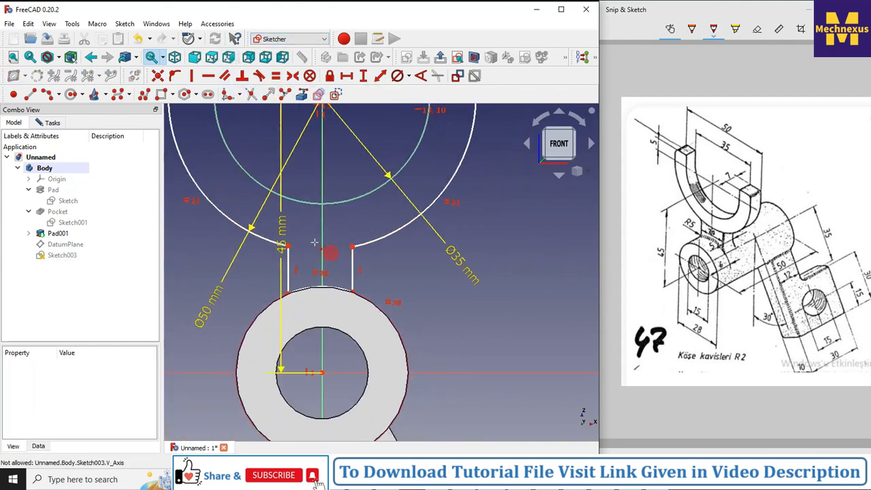
{"action": "scroll", "coordinate": [316, 245], "scroll_direction": "up", "scroll_amount": 2}
{"action": "scroll", "coordinate": [362, 270], "scroll_direction": "down", "scroll_amount": 6}
{"action": "scroll", "coordinate": [353, 250], "scroll_direction": "up", "scroll_amount": 3}
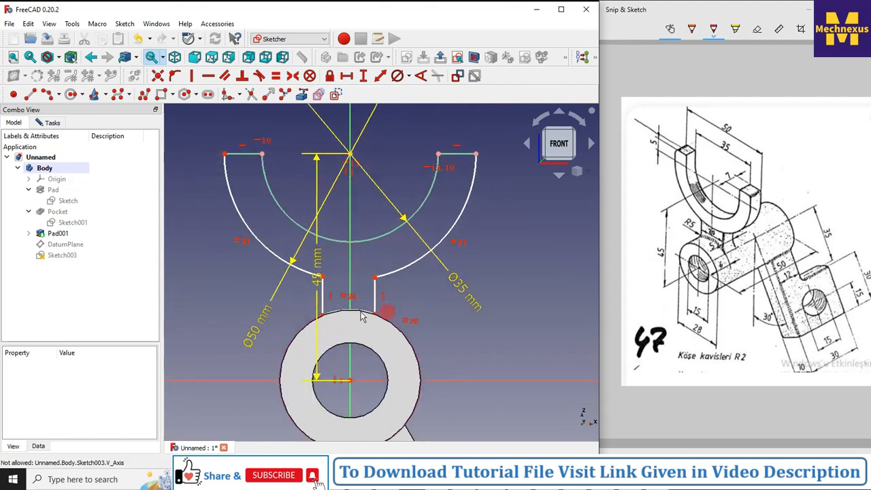
- Constrain the upper endpoints of the two vertical lines symmetric about the vertical axis
{"action": "scroll", "coordinate": [399, 316], "scroll_direction": "up", "scroll_amount": 2}
{"action": "scroll", "coordinate": [334, 302], "scroll_direction": "up", "scroll_amount": 2}
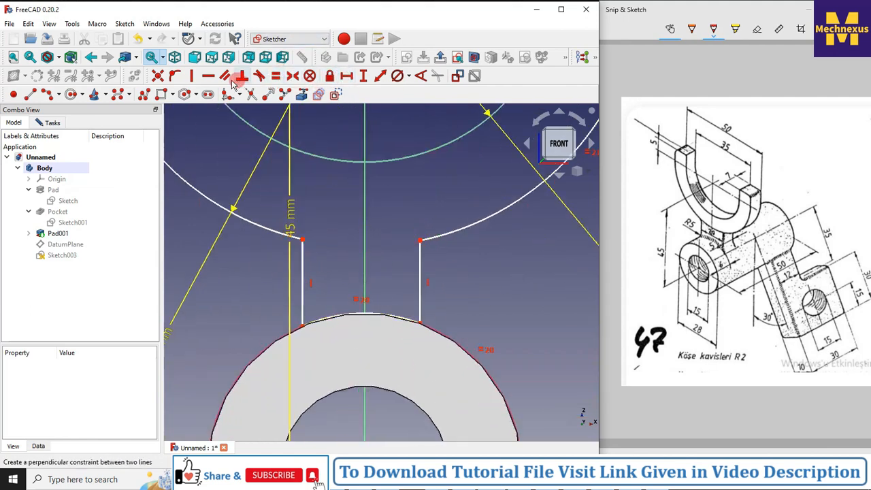
{"action": "left_click", "coordinate": [296, 78]}
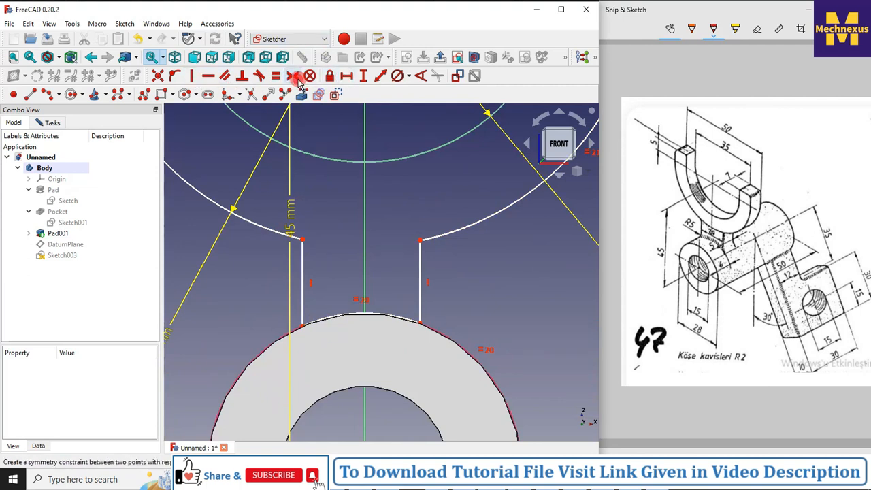
{"action": "left_click", "coordinate": [302, 239]}
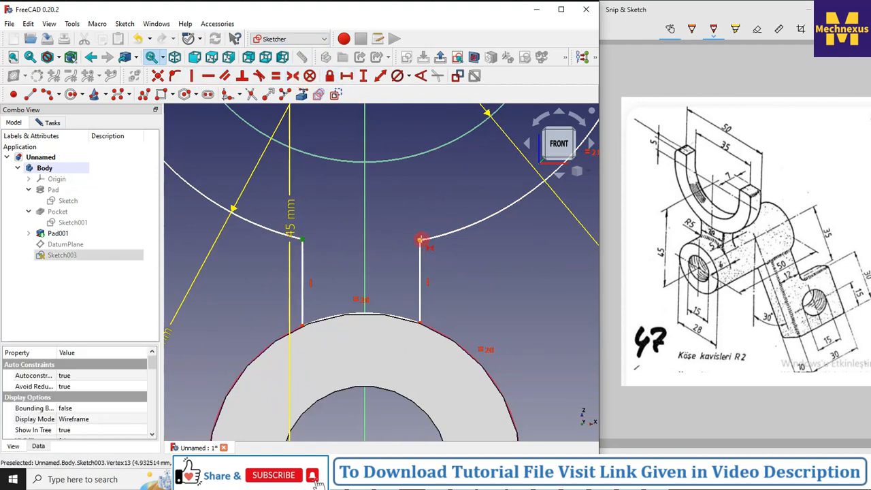
{"action": "left_click", "coordinate": [364, 254]}
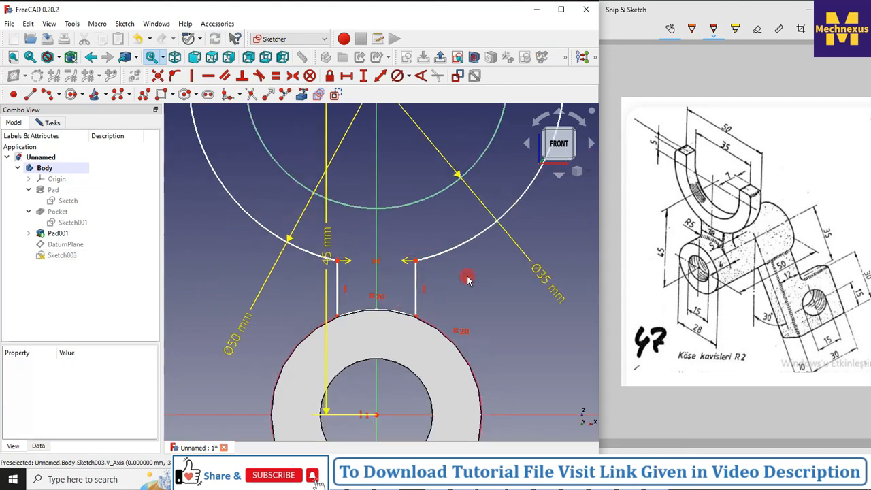
- Constrain the horizontal distance between the upper endpoints of the two vertical neck lines to 20 mm
{"action": "left_click", "coordinate": [337, 261]}
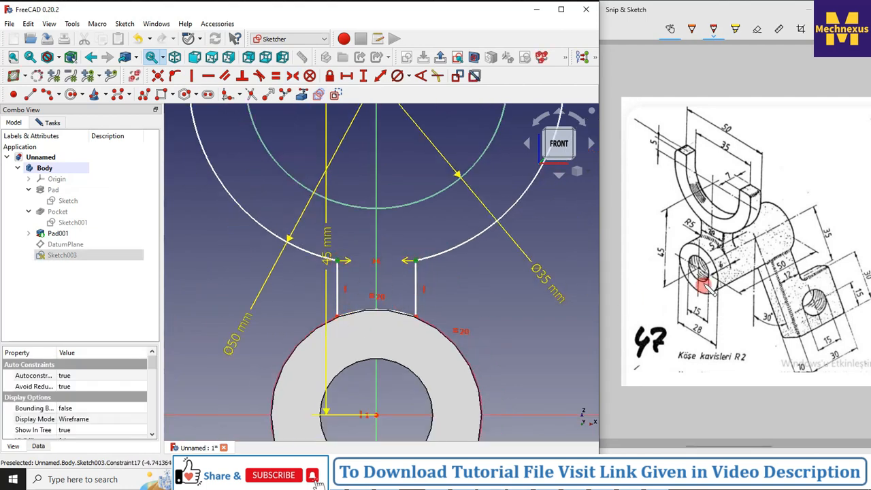
{"action": "left_click", "coordinate": [346, 75]}
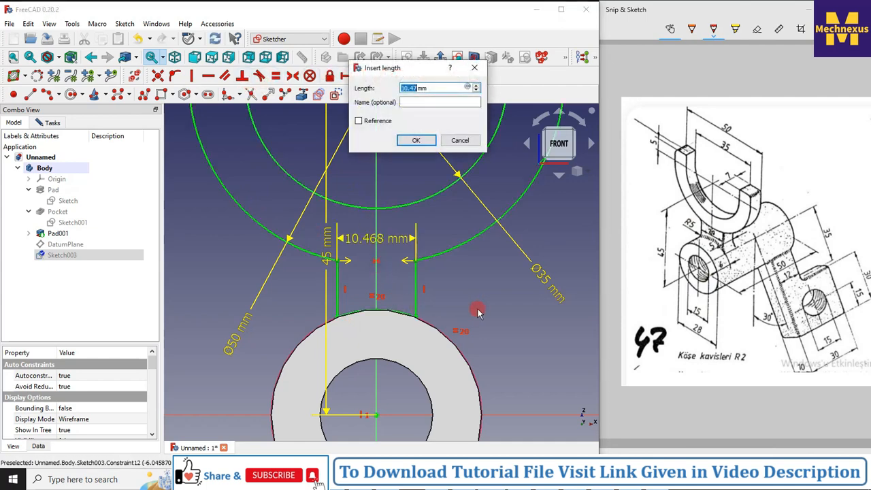
{"action": "type", "text": "20"}
{"action": "key", "text": "Return"}
{"action": "scroll", "coordinate": [478, 312], "scroll_direction": "down", "scroll_amount": 3}
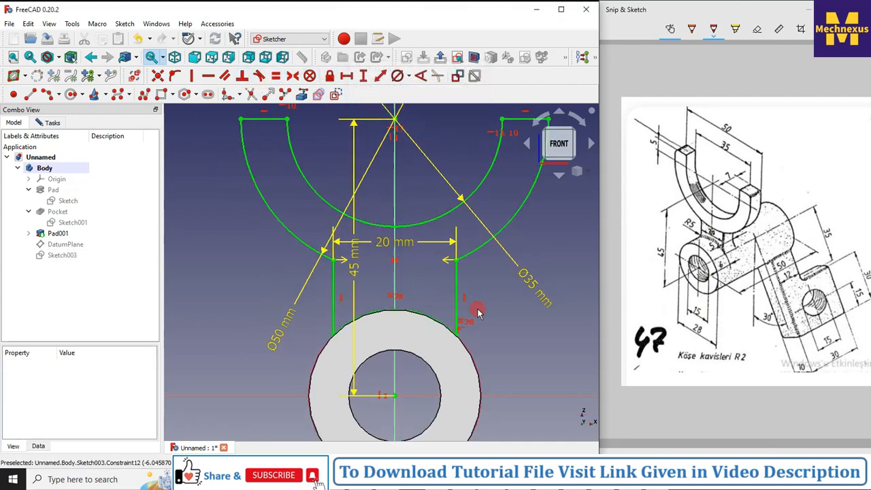
{"action": "scroll", "coordinate": [478, 312], "scroll_direction": "up", "scroll_amount": 1}
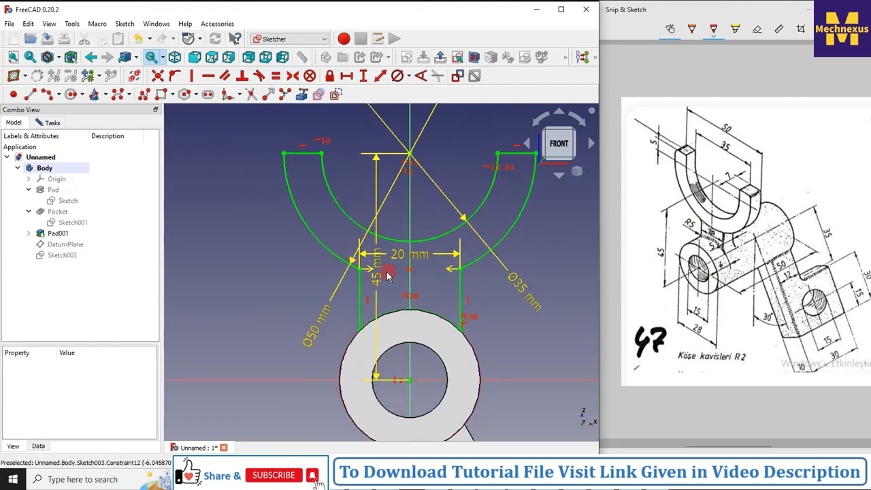
- Examine the neck dimensions on the reference drawing and compare them with the sketched fork profile
{"action": "scroll", "coordinate": [389, 276], "scroll_direction": "up", "scroll_amount": 2}
{"action": "left_click", "coordinate": [713, 229]}
{"action": "scroll", "coordinate": [712, 234], "scroll_direction": "up", "scroll_amount": 5, "text": "ctrl"}
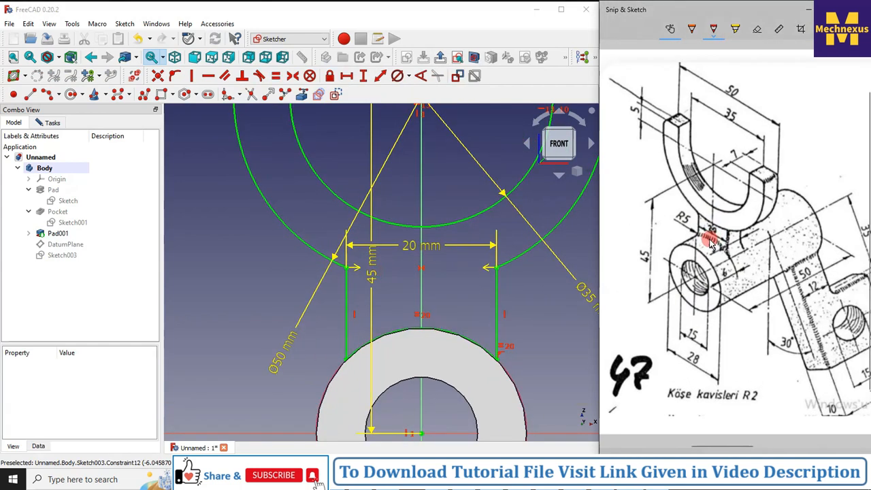
{"action": "scroll", "coordinate": [711, 244], "scroll_direction": "up", "scroll_amount": 1, "text": "ctrl"}
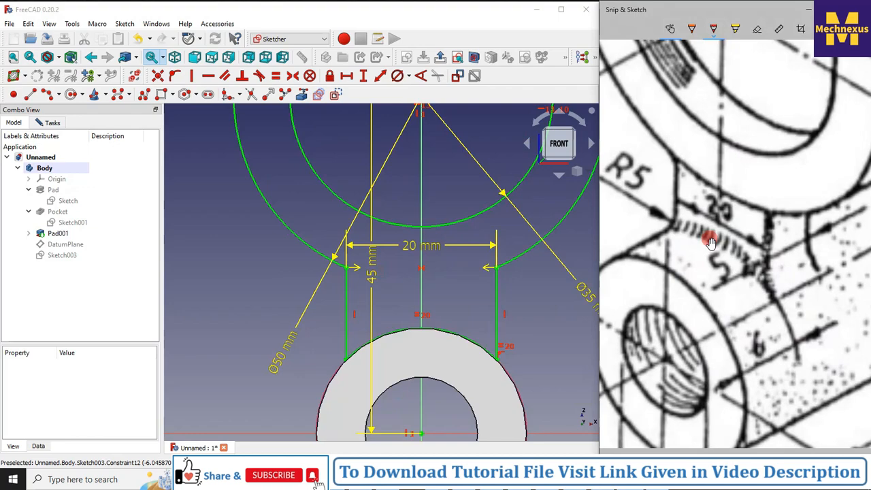
{"action": "scroll", "coordinate": [710, 243], "scroll_direction": "down", "scroll_amount": 3, "text": "ctrl"}
{"action": "scroll", "coordinate": [711, 243], "scroll_direction": "down", "scroll_amount": 1, "text": "ctrl"}
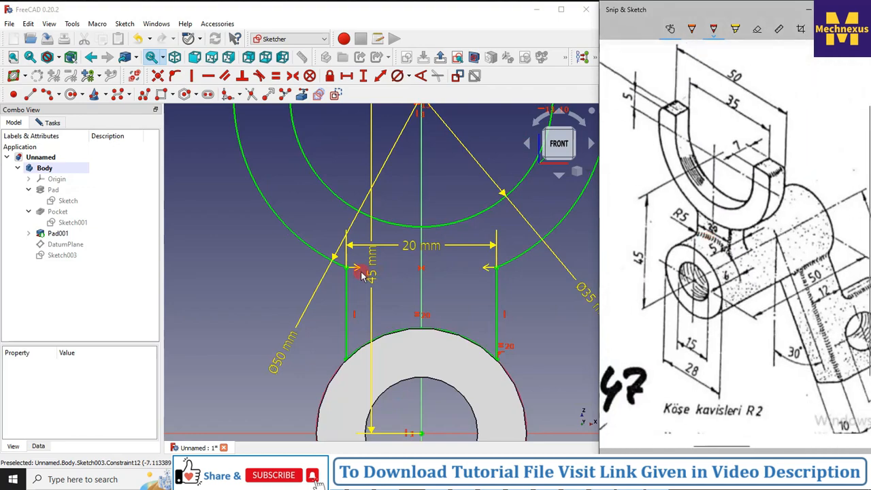
{"action": "scroll", "coordinate": [362, 276], "scroll_direction": "down", "scroll_amount": 4}
{"action": "scroll", "coordinate": [369, 277], "scroll_direction": "up", "scroll_amount": 2}
{"action": "scroll", "coordinate": [447, 291], "scroll_direction": "up", "scroll_amount": 1}
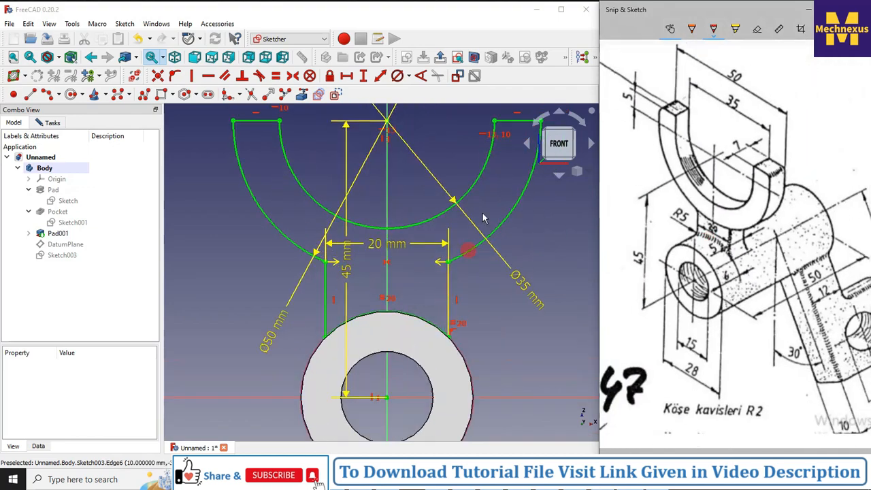
- Move the 45 mm, Ø50 mm and 20 mm dimension labels away from the fork profile to declutter the sketch
{"action": "scroll", "coordinate": [412, 219], "scroll_direction": "down", "scroll_amount": 3}
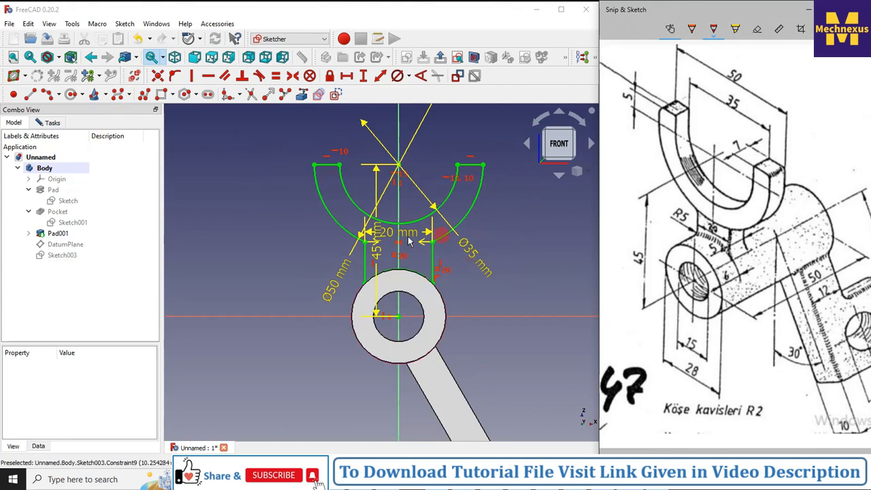
{"action": "left_click_drag", "start_coordinate": [376, 242], "coordinate": [262, 247]}
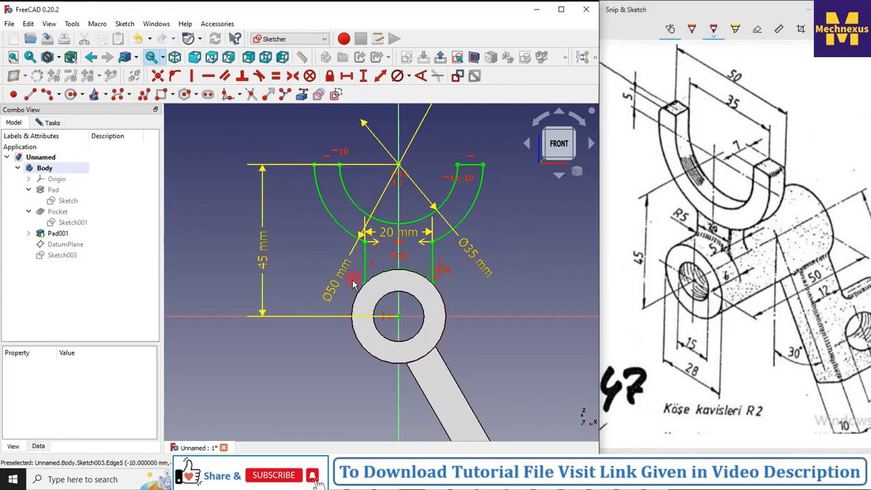
{"action": "left_click_drag", "start_coordinate": [331, 288], "coordinate": [316, 255]}
{"action": "left_click_drag", "start_coordinate": [396, 237], "coordinate": [332, 268]}
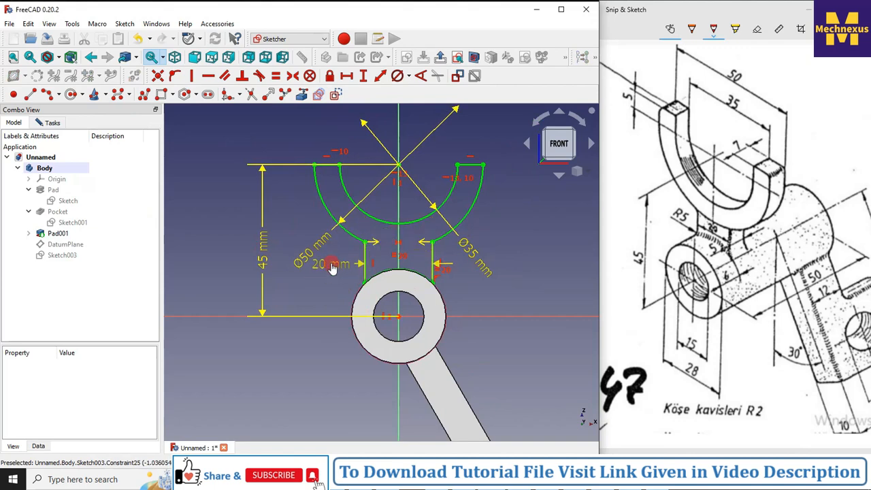
{"action": "left_click", "coordinate": [537, 290]}
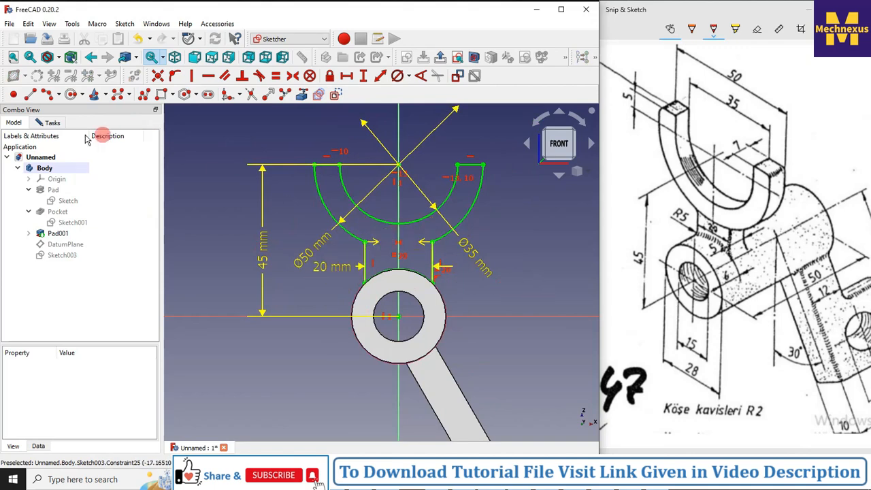
- Finish the fork sketch and pad it 5 mm in the reversed direction
{"action": "left_click", "coordinate": [50, 122]}
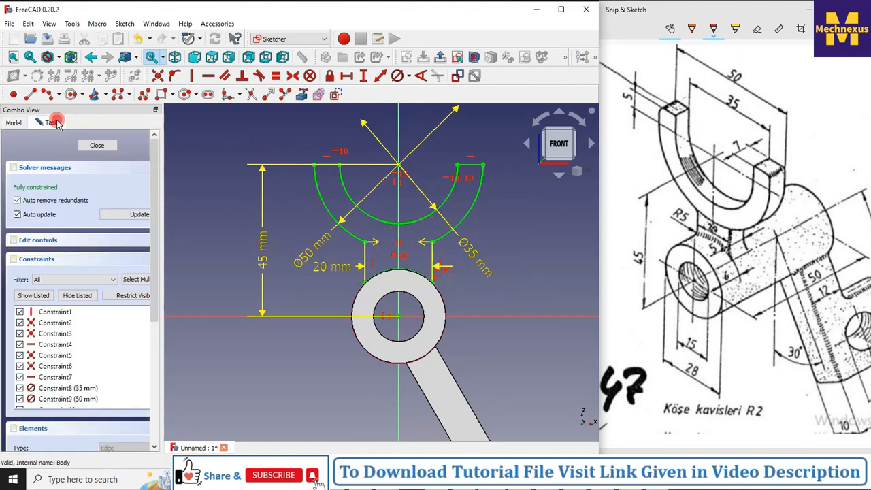
{"action": "left_click", "coordinate": [94, 144]}
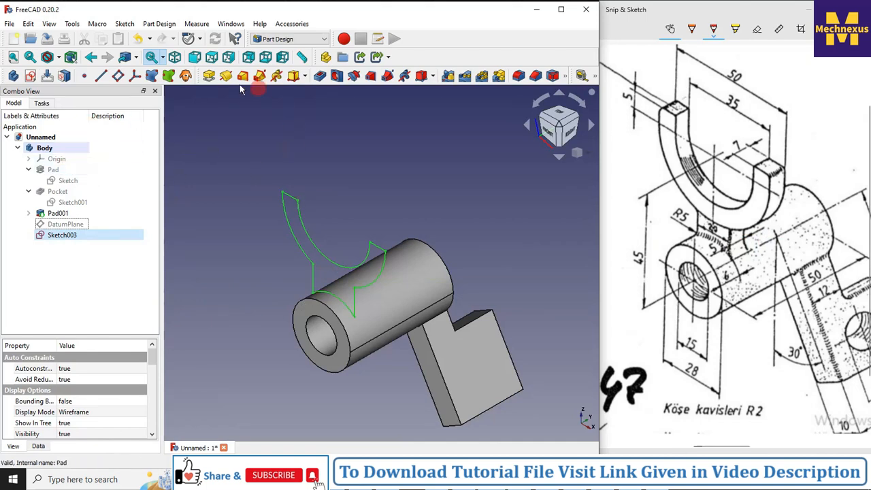
{"action": "left_click", "coordinate": [210, 76]}
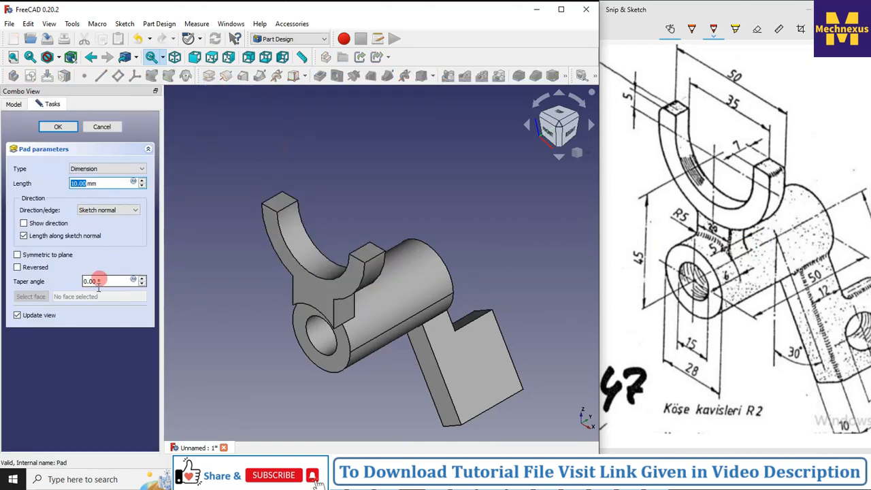
{"action": "type", "text": "5"}
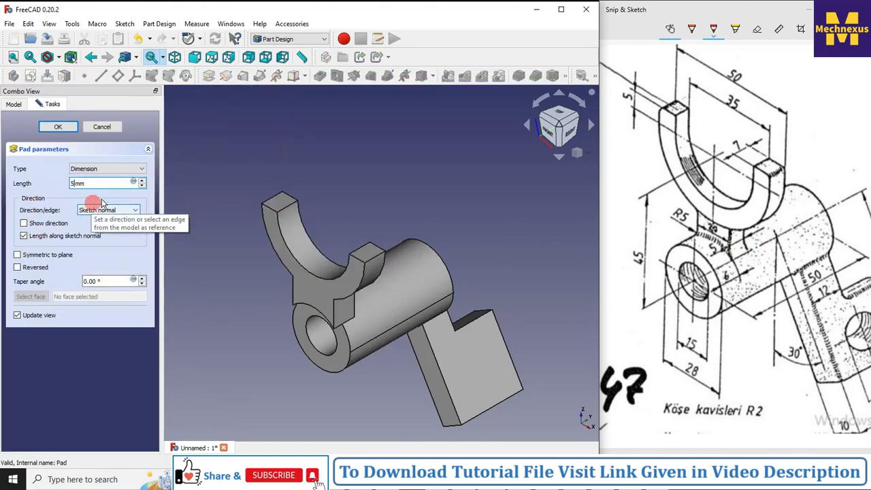
{"action": "left_click", "coordinate": [17, 268]}
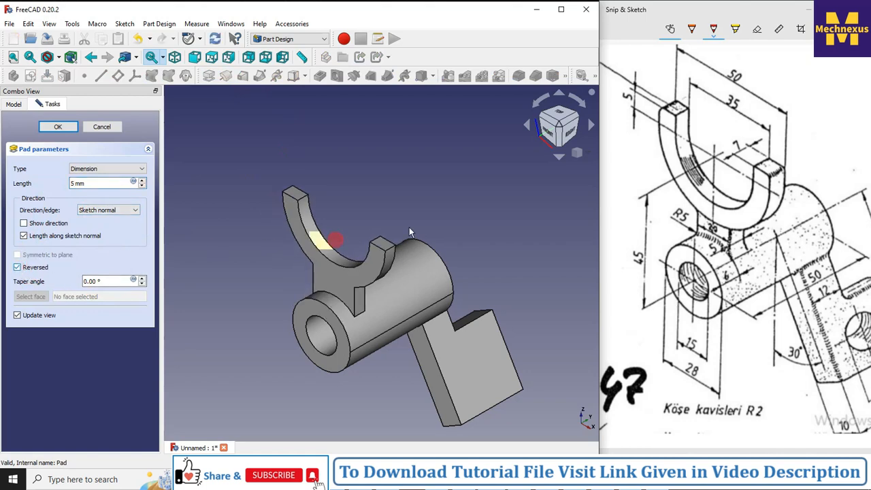
{"action": "scroll", "coordinate": [414, 215], "scroll_direction": "down", "scroll_amount": 2}
{"action": "left_click", "coordinate": [64, 127]}
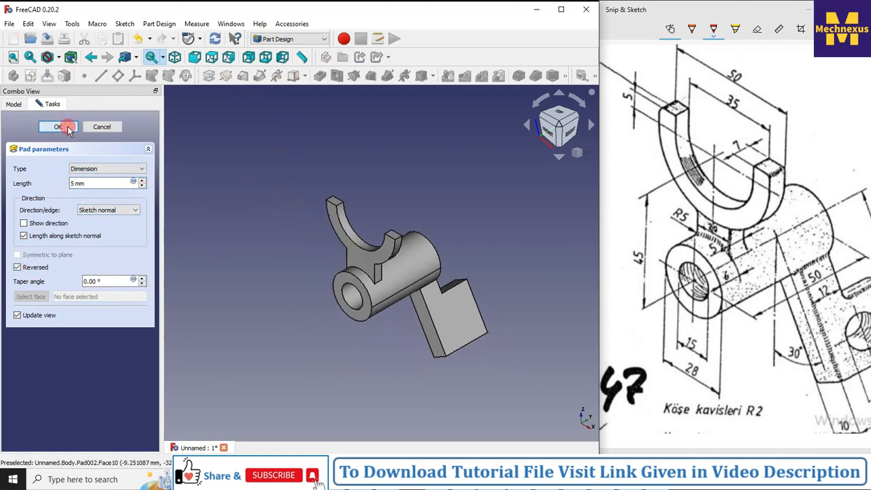
- Create a new sketch on the broad flat face of the angled arm's plate
{"action": "scroll", "coordinate": [331, 214], "scroll_direction": "down", "scroll_amount": 3}
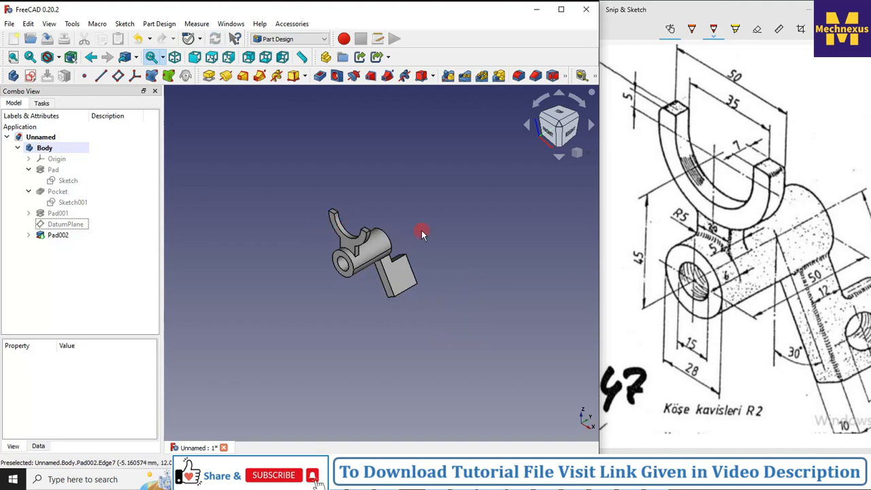
{"action": "scroll", "coordinate": [422, 233], "scroll_direction": "up", "scroll_amount": 3}
{"action": "scroll", "coordinate": [725, 312], "scroll_direction": "down", "scroll_amount": 4, "text": "ctrl"}
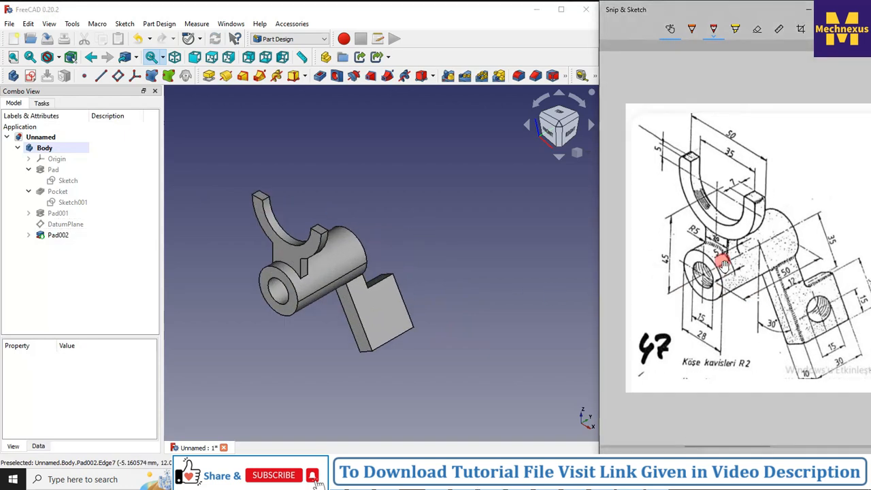
{"action": "left_click", "coordinate": [250, 360]}
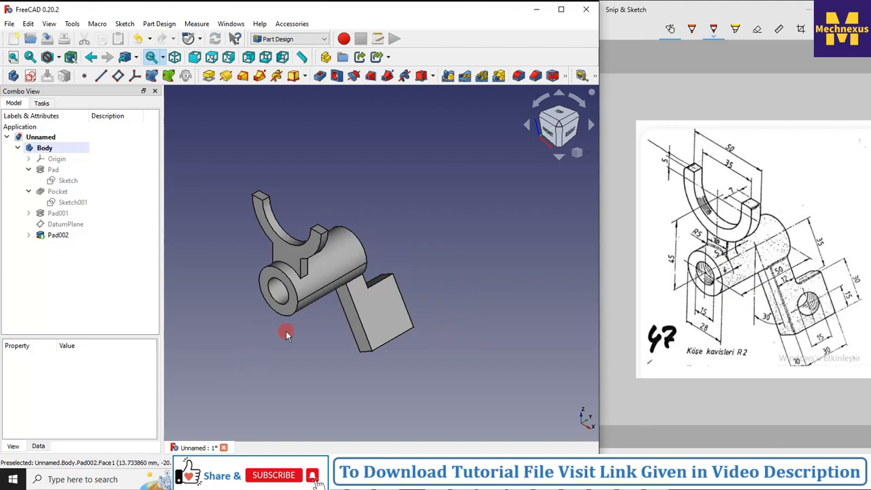
{"action": "left_click_drag", "start_coordinate": [820, 297], "coordinate": [818, 301]}
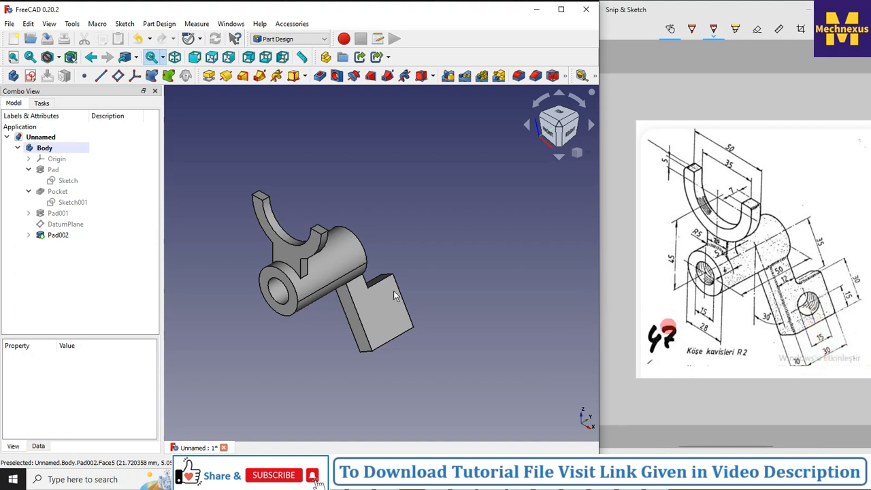
{"action": "left_click", "coordinate": [395, 313]}
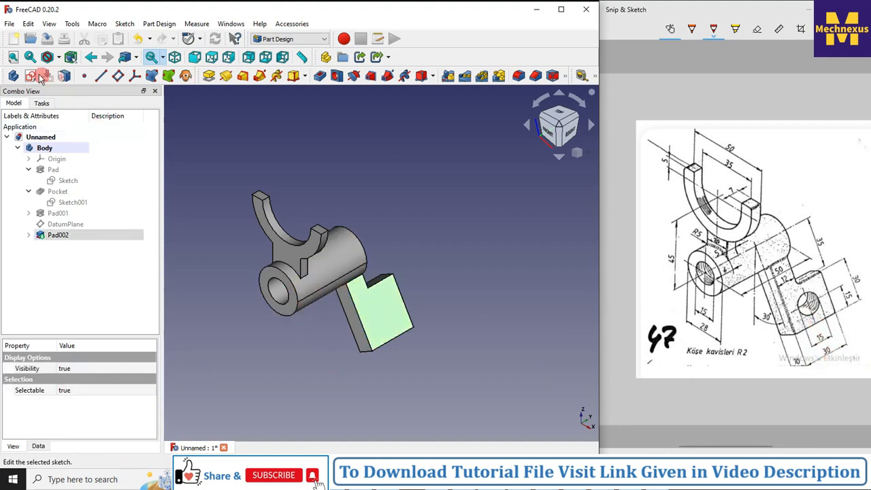
{"action": "left_click", "coordinate": [30, 74]}
{"action": "left_click", "coordinate": [577, 171]}
{"action": "left_click", "coordinate": [609, 176]}
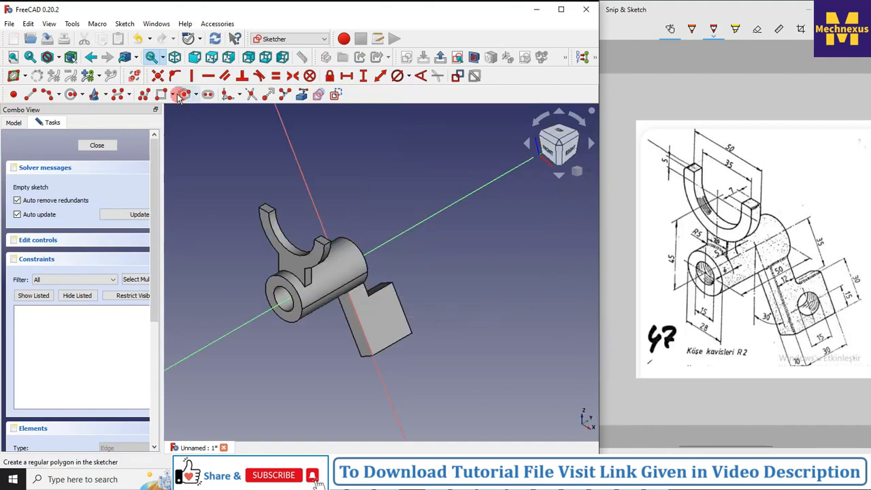
- Draw a circle on the wide end of the plate face and constrain its diameter to 15 mm
{"action": "left_click", "coordinate": [71, 94]}
{"action": "scroll", "coordinate": [408, 307], "scroll_direction": "up", "scroll_amount": 3}
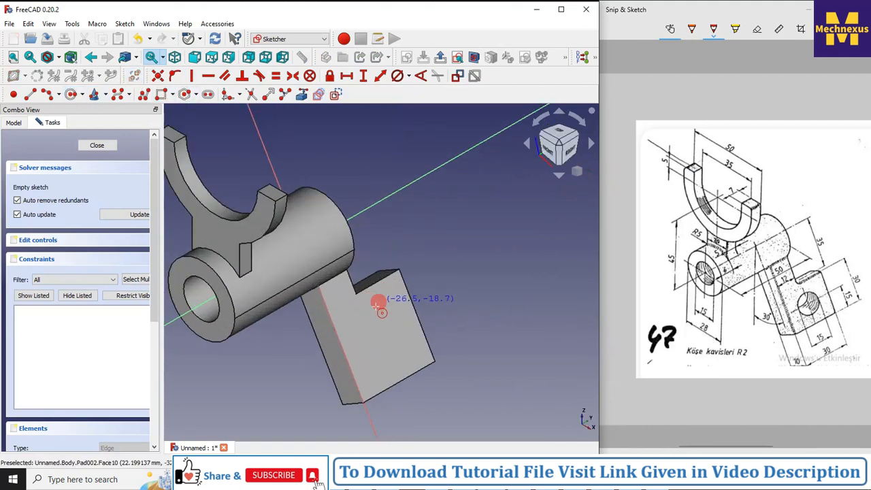
{"action": "left_click", "coordinate": [380, 339]}
{"action": "left_click", "coordinate": [397, 359]}
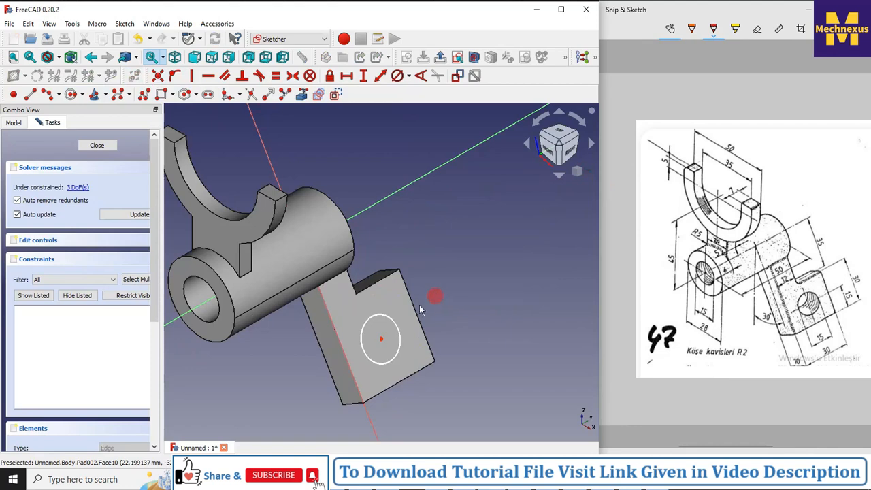
{"action": "left_click", "coordinate": [392, 318]}
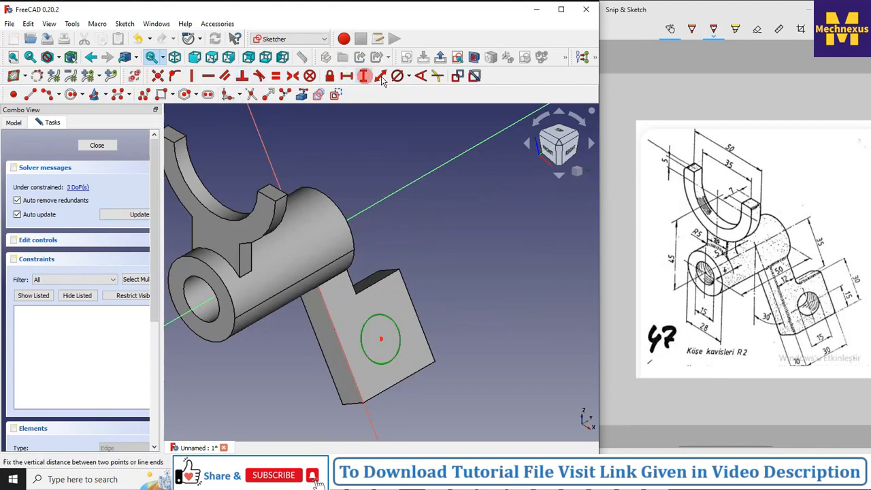
{"action": "left_click", "coordinate": [408, 76]}
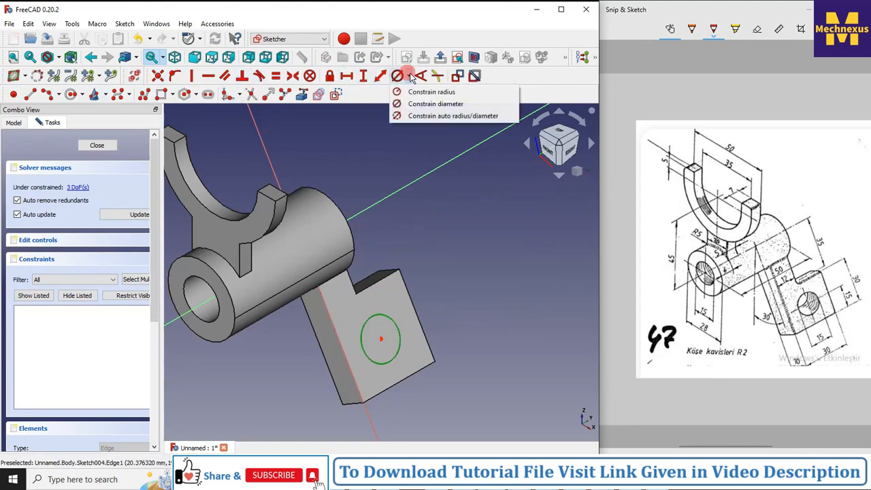
{"action": "left_click", "coordinate": [425, 104]}
{"action": "type", "text": "15"}
{"action": "key", "text": "Return"}
- Project the plate face's long straight side edge and lower end edge into the sketch as external geometry
{"action": "scroll", "coordinate": [399, 360], "scroll_direction": "up", "scroll_amount": 3}
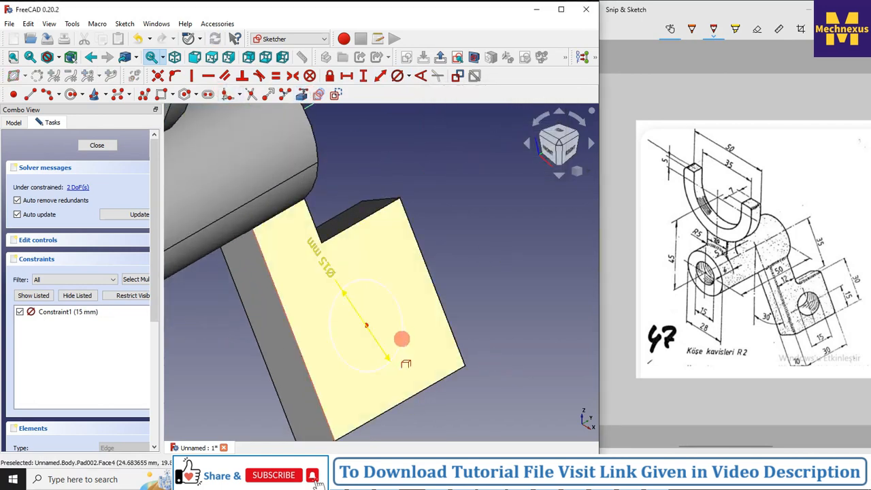
{"action": "left_click", "coordinate": [322, 413]}
{"action": "left_click", "coordinate": [440, 381]}
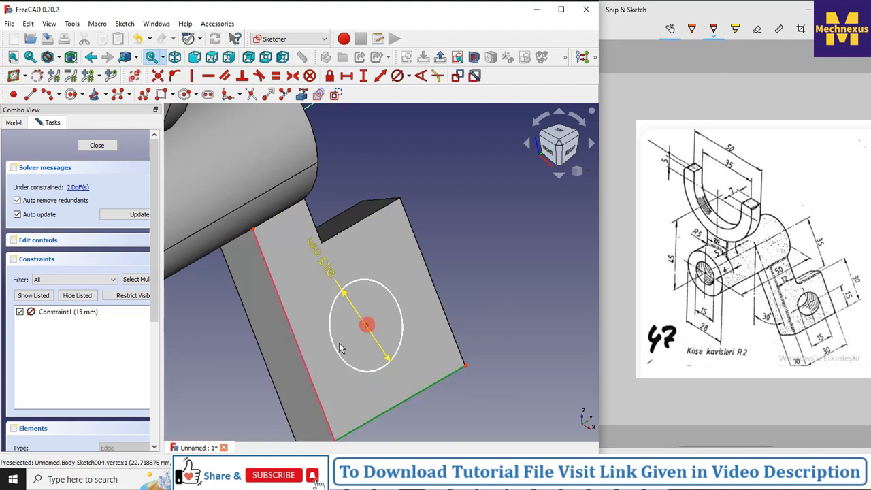
- Try to apply a vertical and a horizontal distance constraint between the circle's centre and the projected lower edge
{"action": "left_click", "coordinate": [365, 77]}
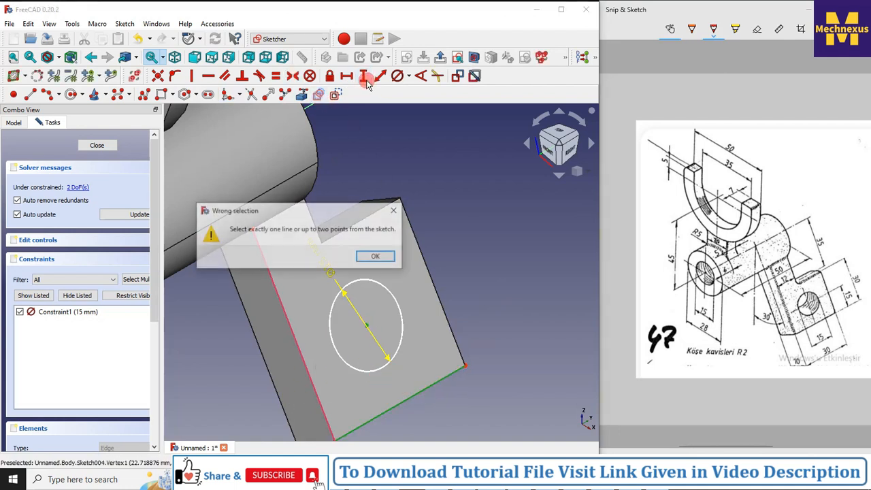
{"action": "left_click", "coordinate": [393, 210]}
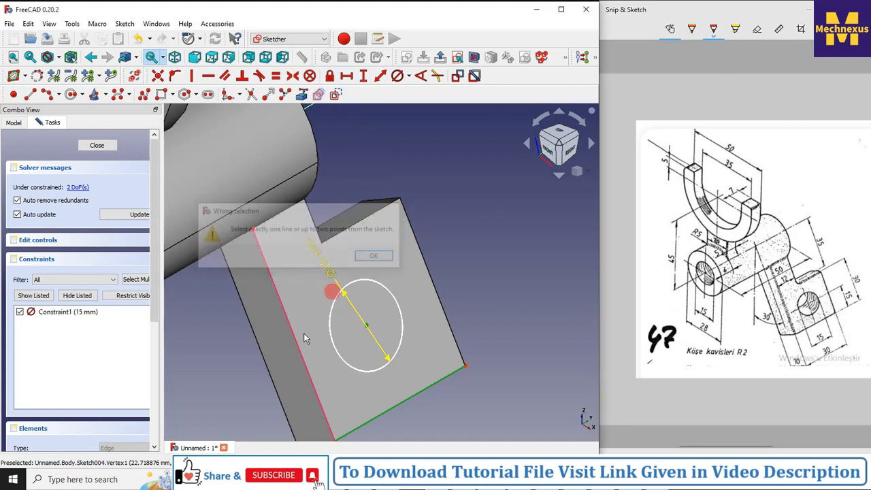
{"action": "left_click", "coordinate": [347, 77]}
{"action": "key", "text": "Return"}
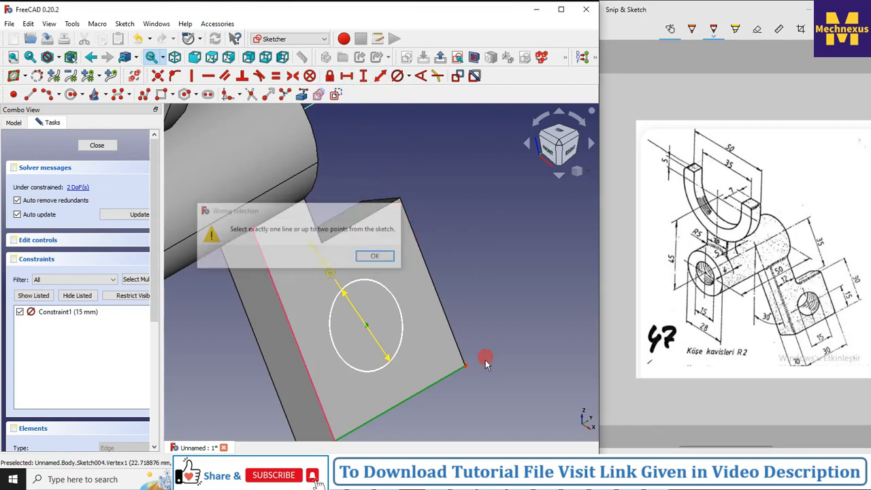
- Constrain the vertical distance between the circle's centre and the plate's outer lower corner to 15 mm, placing the dimension beyond the notch edge
{"action": "left_click", "coordinate": [483, 309]}
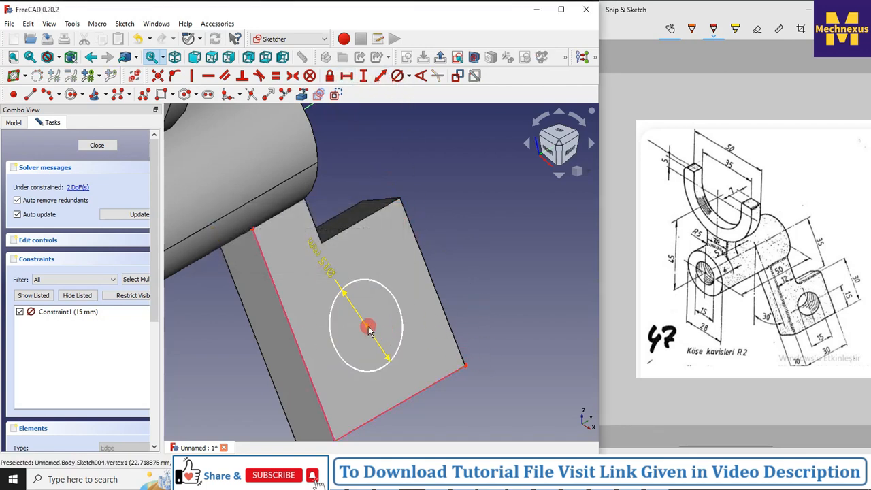
{"action": "left_click", "coordinate": [366, 327]}
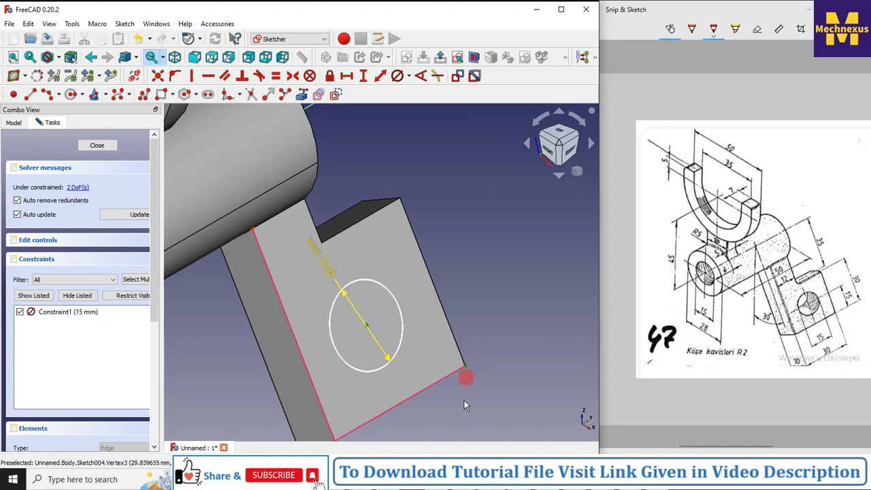
{"action": "left_click", "coordinate": [363, 75]}
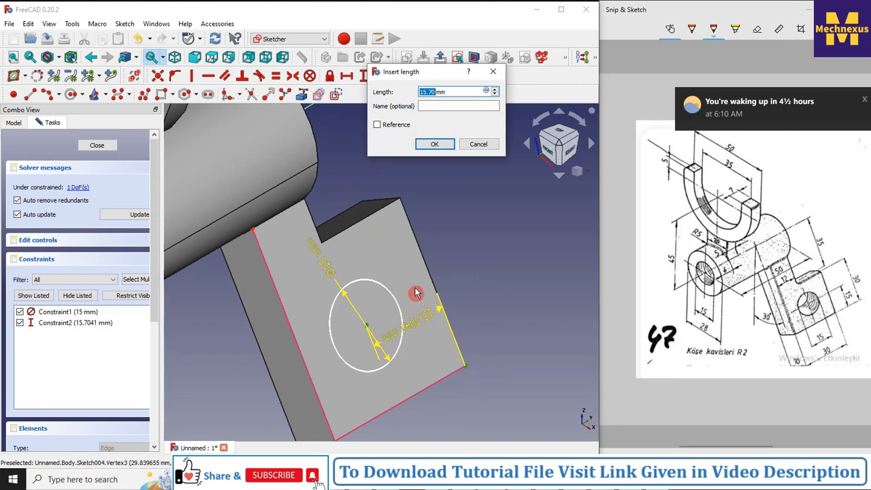
{"action": "left_click", "coordinate": [431, 140]}
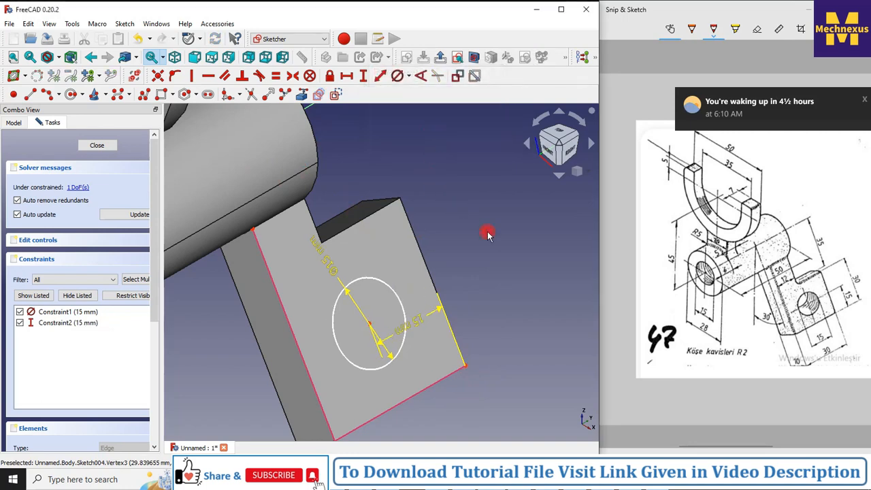
{"action": "left_click_drag", "start_coordinate": [415, 278], "coordinate": [388, 179]}
{"action": "left_click", "coordinate": [351, 346]}
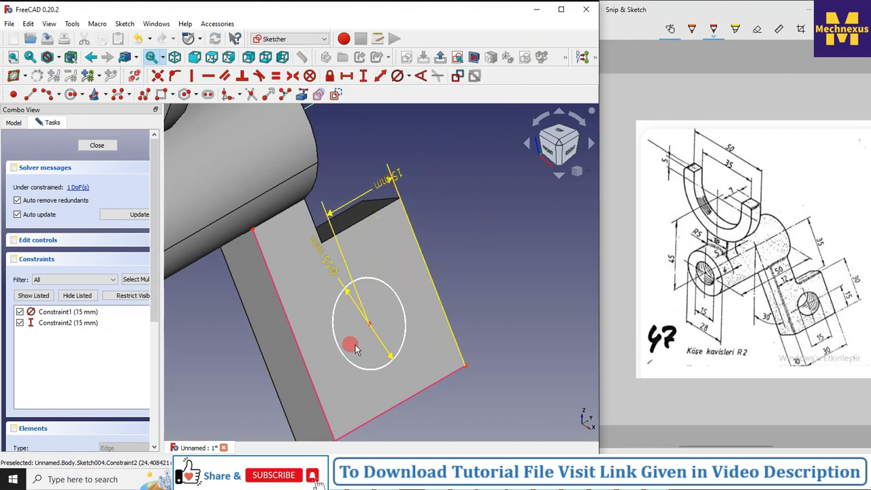
{"action": "left_click", "coordinate": [465, 367]}
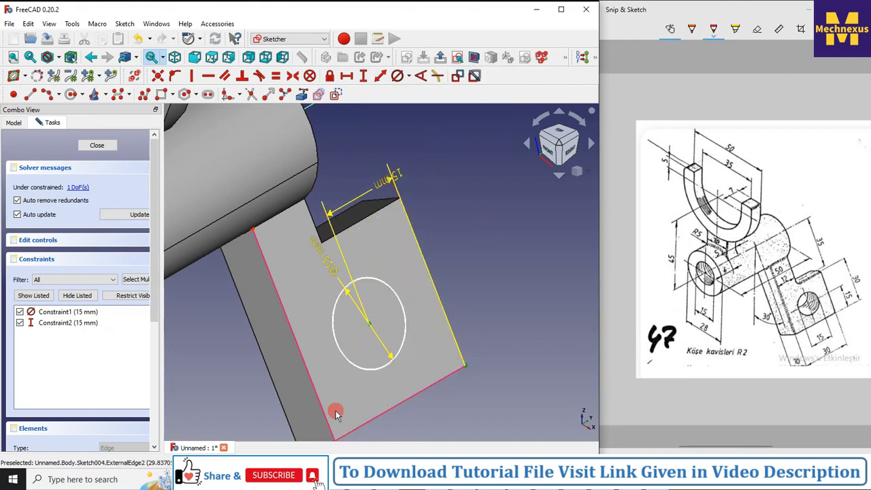
{"action": "left_click", "coordinate": [363, 77]}
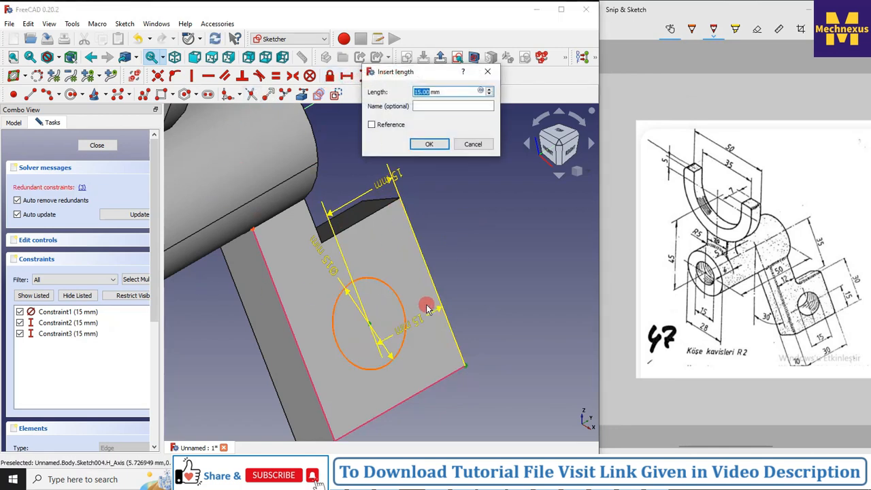
{"action": "left_click", "coordinate": [471, 144]}
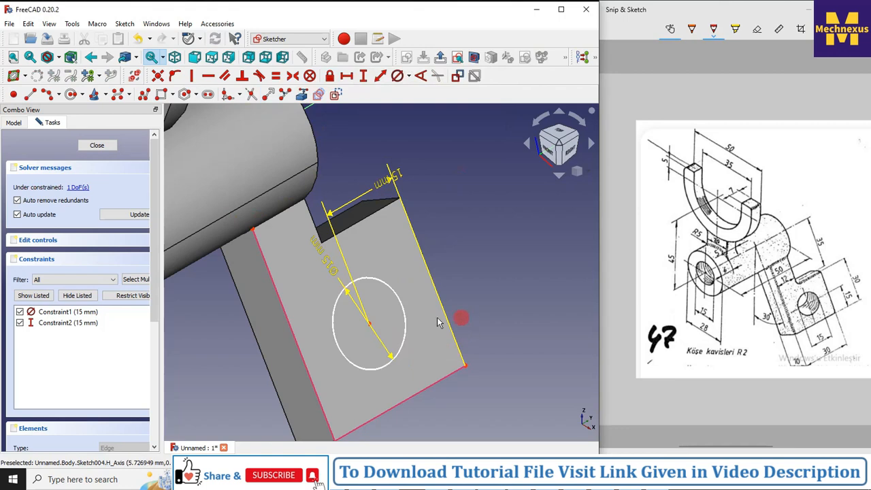
- Add a horizontal distance constraint of 25 mm between the circle's centre and the plate's outer lower corner
{"action": "left_click", "coordinate": [369, 324]}
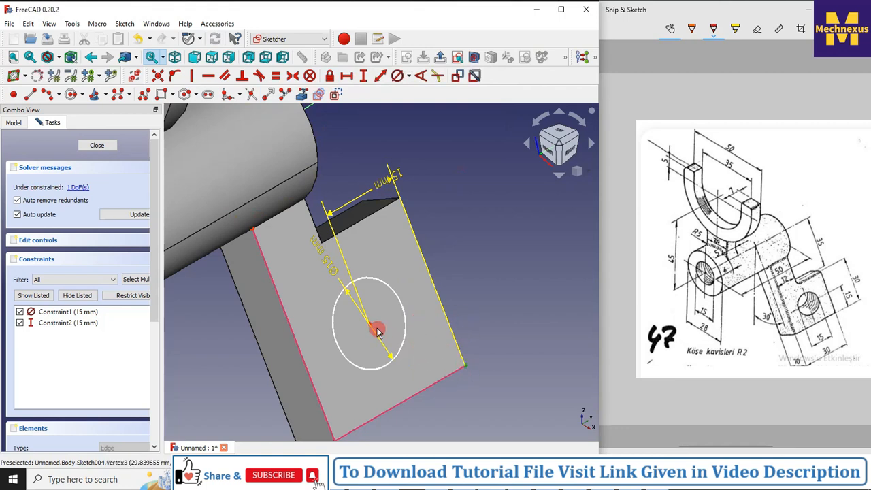
{"action": "left_click", "coordinate": [346, 76]}
{"action": "type", "text": "25"}
{"action": "key", "text": "Return"}
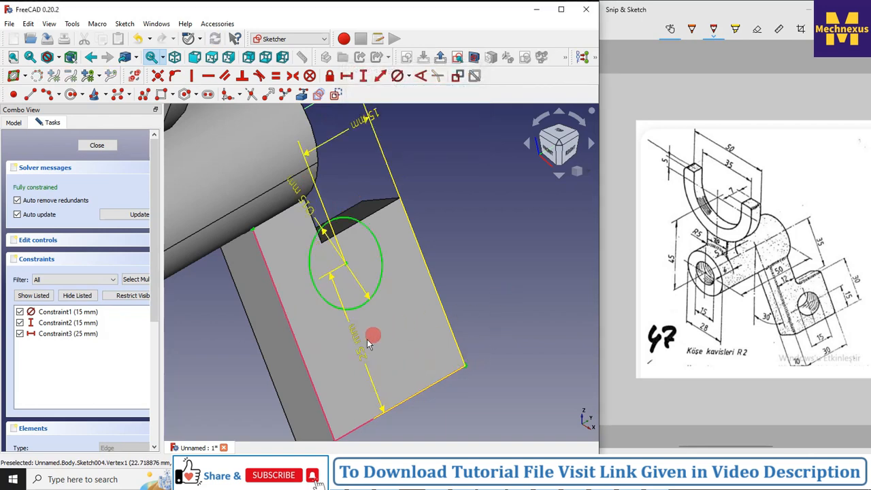
- Set the horizontal distance between the circle's centre and the plate's outer lower corner to 15 mm
{"action": "double_click", "coordinate": [360, 347]}
{"action": "type", "text": "1mm"}
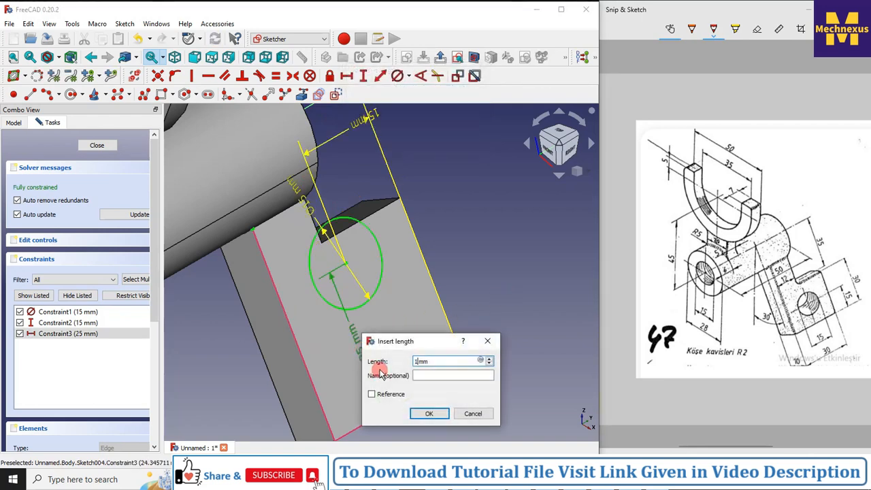
{"action": "type", "text": "5"}
{"action": "key", "text": "Return"}
- Reposition the horizontal and vertical 15 mm distance dimensions outside the plate's outline, comparing them with the reference drawing
{"action": "mouse_move", "coordinate": [378, 384]}
{"action": "left_mouse_down"}
{"action": "mouse_move", "coordinate": [370, 379]}
{"action": "mouse_move", "coordinate": [491, 304]}
{"action": "left_mouse_up"}
{"action": "left_click", "coordinate": [846, 300]}
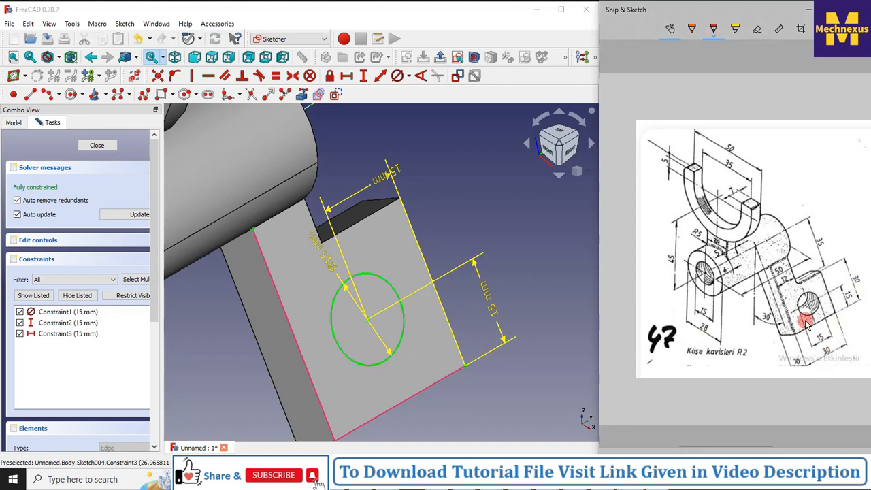
{"action": "left_click_drag", "start_coordinate": [379, 182], "coordinate": [446, 410]}
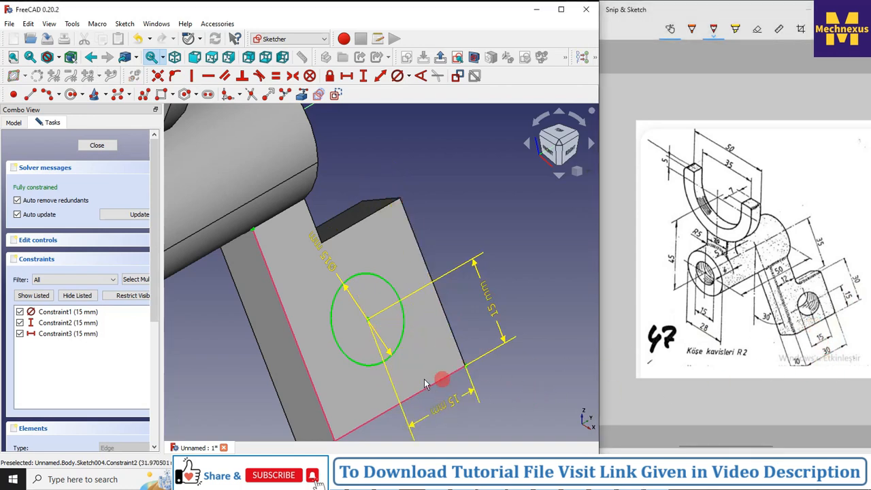
- Close the sketch and cut the 15 mm circle through the angled arm's plate with a Through all Pocket
{"action": "scroll", "coordinate": [550, 340], "scroll_direction": "down", "scroll_amount": 3}
{"action": "scroll", "coordinate": [433, 292], "scroll_direction": "up", "scroll_amount": 2}
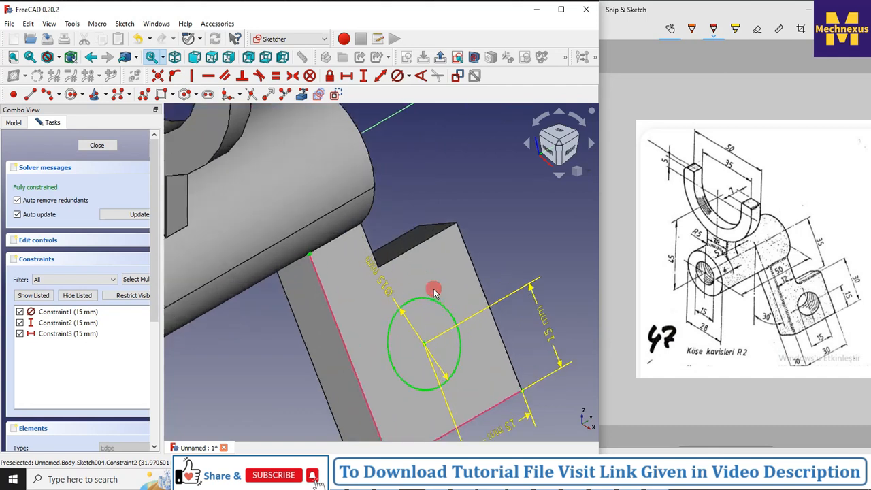
{"action": "left_click", "coordinate": [136, 162]}
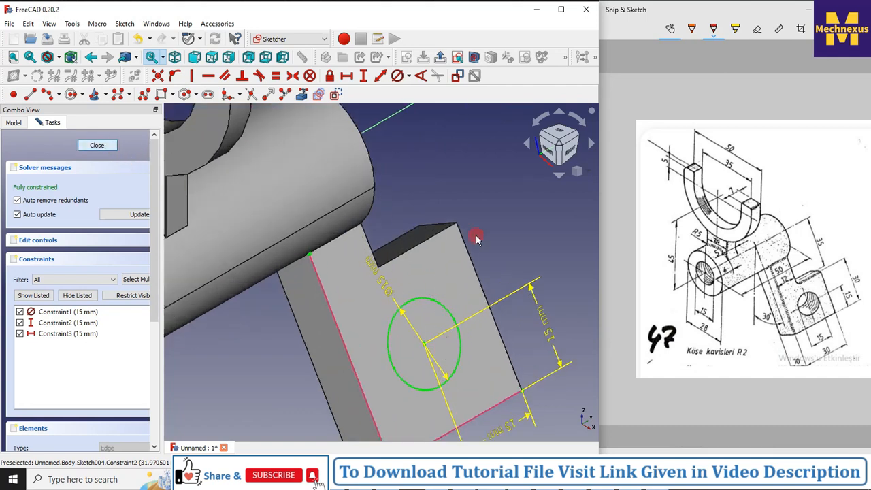
{"action": "scroll", "coordinate": [475, 235], "scroll_direction": "down", "scroll_amount": 2}
{"action": "scroll", "coordinate": [400, 244], "scroll_direction": "up", "scroll_amount": 2}
{"action": "left_click", "coordinate": [319, 76]}
{"action": "left_click", "coordinate": [106, 174]}
{"action": "left_click", "coordinate": [88, 179]}
{"action": "left_click", "coordinate": [199, 270]}
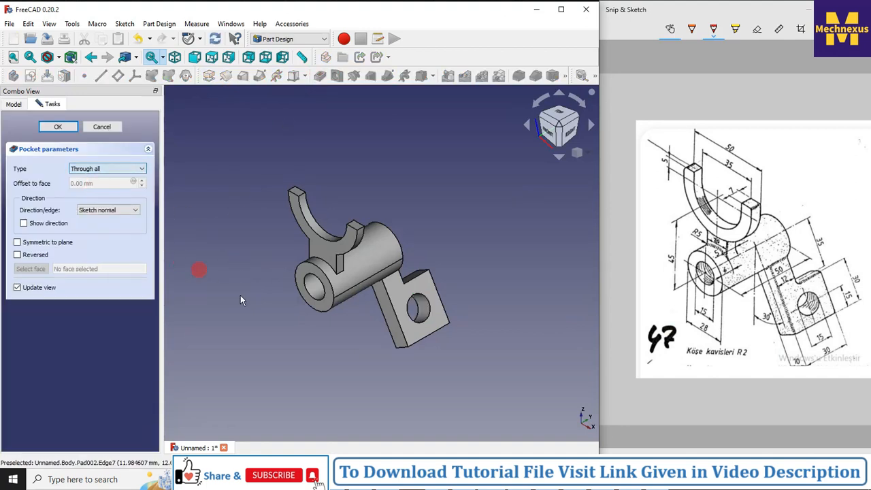
{"action": "middle_click_drag", "start_coordinate": [381, 321], "coordinate": [339, 358]}
{"action": "left_click", "coordinate": [59, 127]}
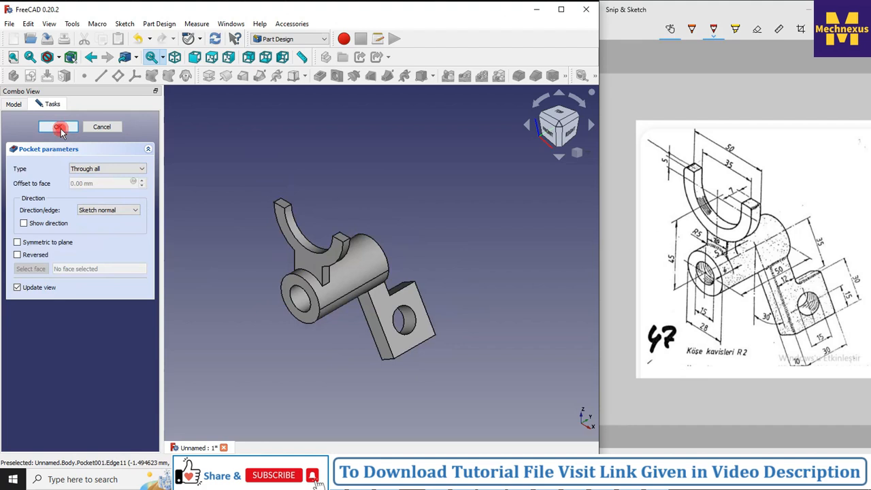
- Examine where the fork's web meets the tube and the overall shape of the bracket
{"action": "scroll", "coordinate": [367, 271], "scroll_direction": "up", "scroll_amount": 3}
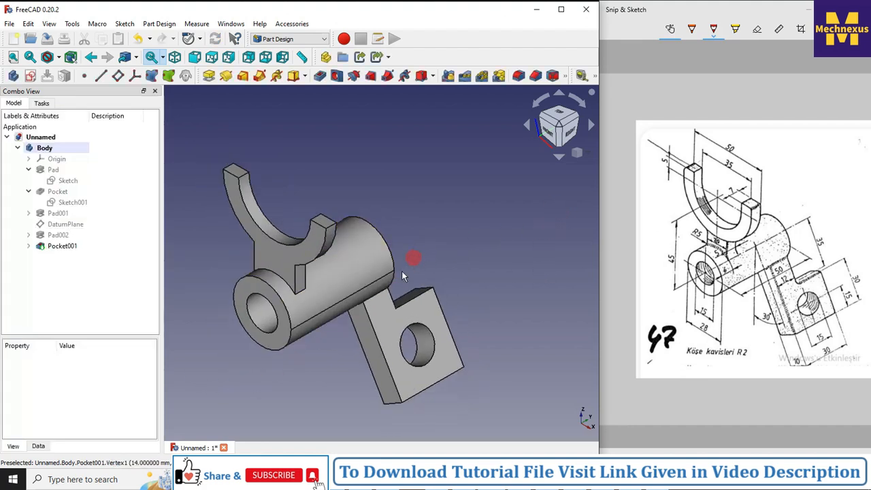
{"action": "scroll", "coordinate": [298, 290], "scroll_direction": "up", "scroll_amount": 2}
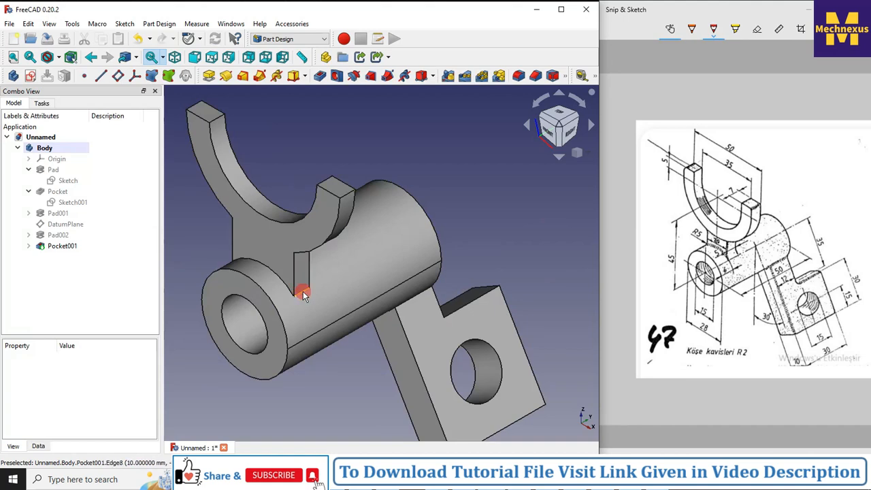
{"action": "left_click", "coordinate": [303, 292]}
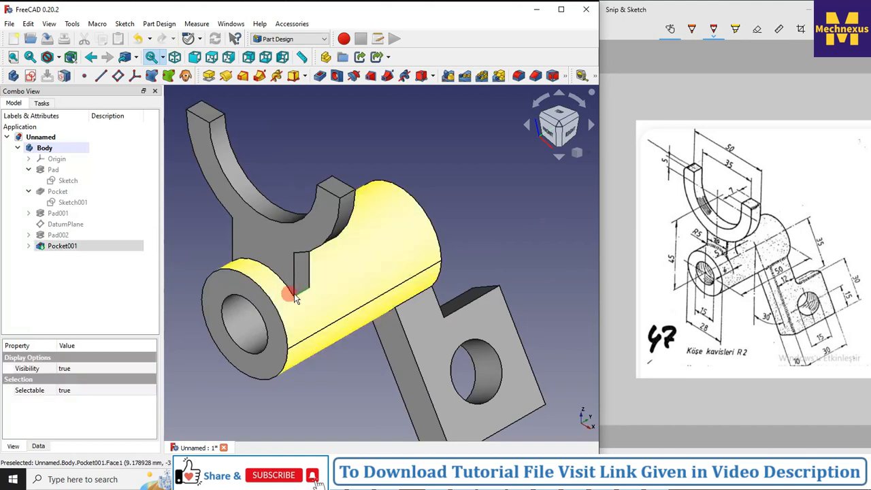
{"action": "right_click", "coordinate": [318, 294]}
{"action": "left_click", "coordinate": [366, 376]}
{"action": "middle_click_drag", "start_coordinate": [366, 377], "coordinate": [328, 340]}
{"action": "scroll", "coordinate": [332, 344], "scroll_direction": "down", "scroll_amount": 5}
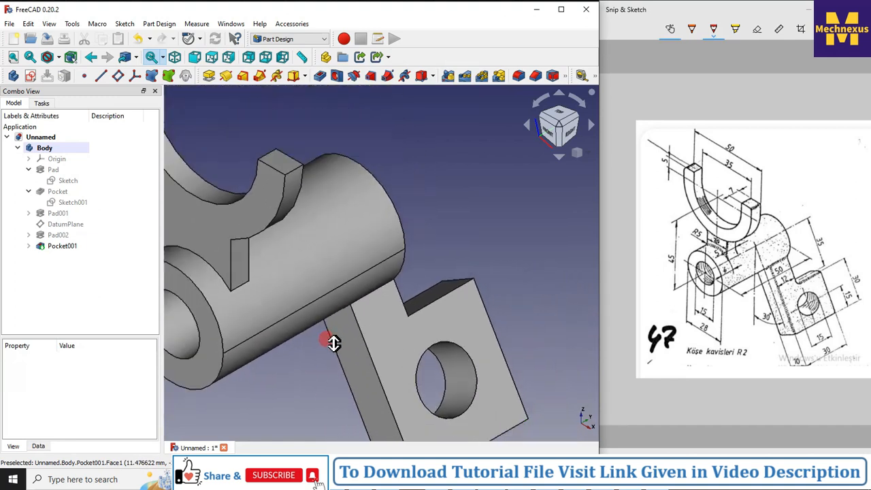
{"action": "scroll", "coordinate": [372, 309], "scroll_direction": "up", "scroll_amount": 6}
{"action": "scroll", "coordinate": [388, 298], "scroll_direction": "down", "scroll_amount": 5}
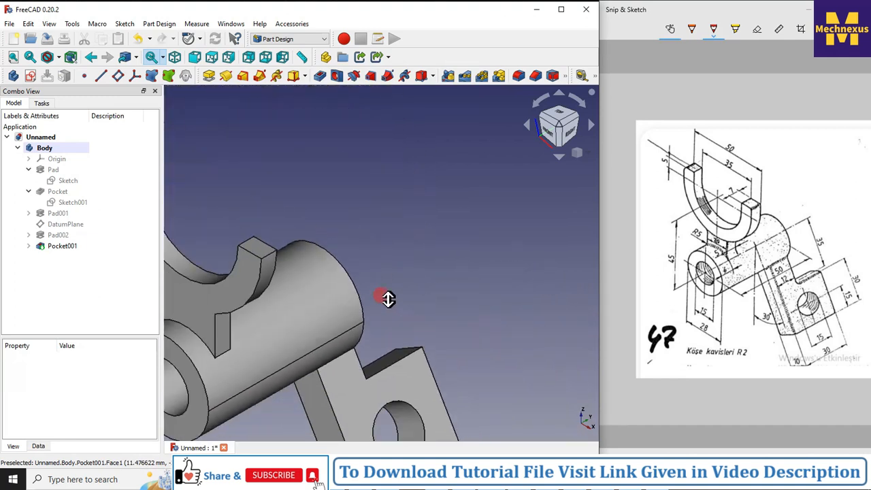
{"action": "scroll", "coordinate": [364, 311], "scroll_direction": "down", "scroll_amount": 5}
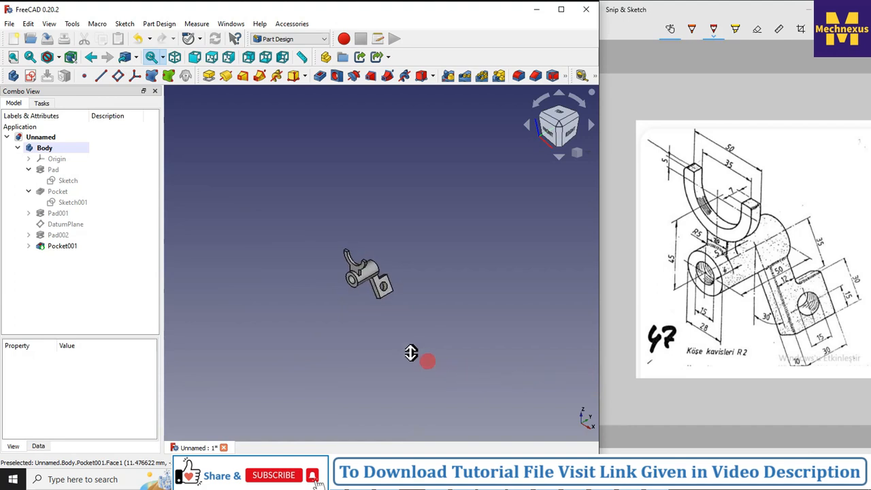
{"action": "scroll", "coordinate": [351, 285], "scroll_direction": "up", "scroll_amount": 7}
- Fillet the inner corner edge of the notch on the angled arm's plate with a 2 mm radius
{"action": "middle_click_drag", "start_coordinate": [357, 287], "coordinate": [360, 344]}
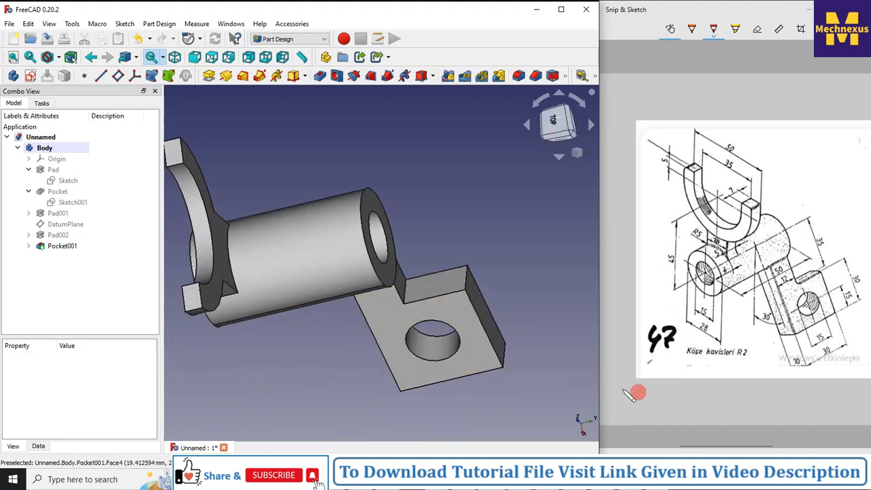
{"action": "scroll", "coordinate": [437, 277], "scroll_direction": "up", "scroll_amount": 2}
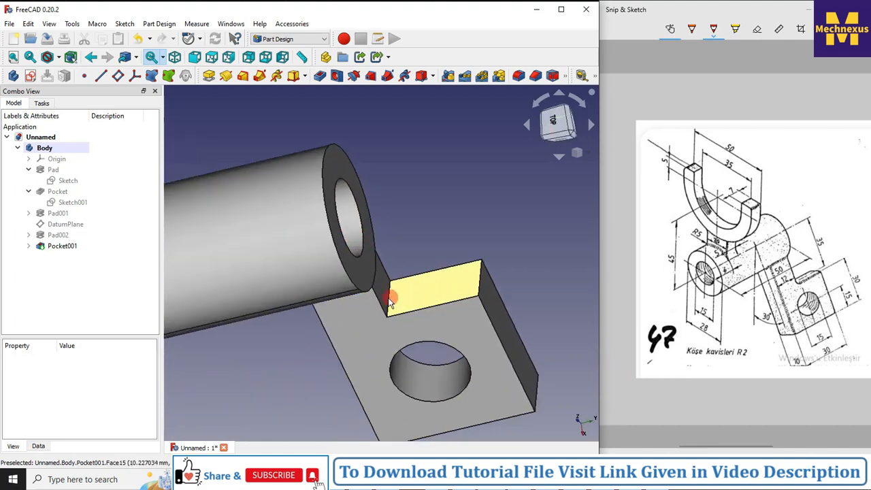
{"action": "left_click", "coordinate": [391, 298]}
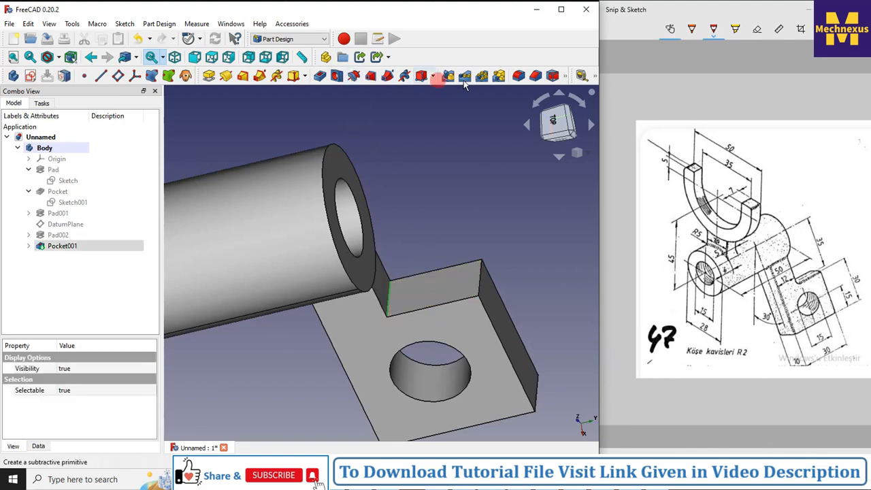
{"action": "left_click", "coordinate": [517, 75]}
{"action": "left_click", "coordinate": [104, 299]}
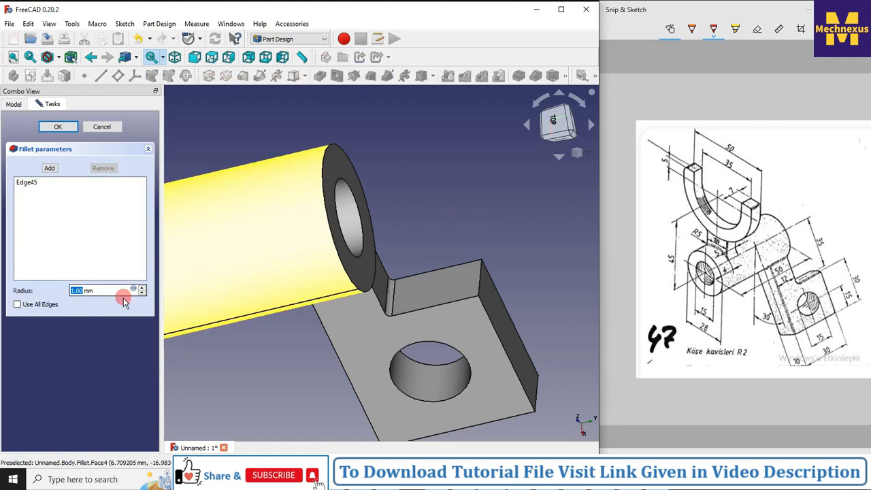
{"action": "type", "text": "5"}
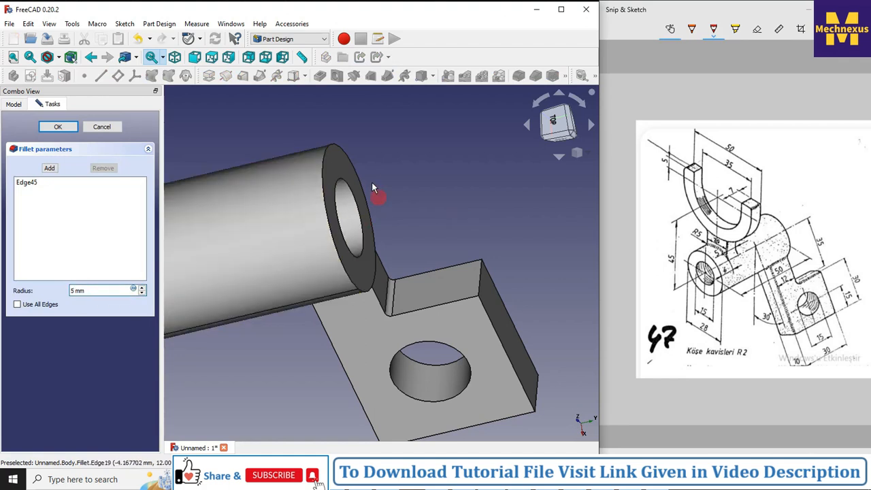
{"action": "left_click_drag", "start_coordinate": [91, 290], "coordinate": [49, 288]}
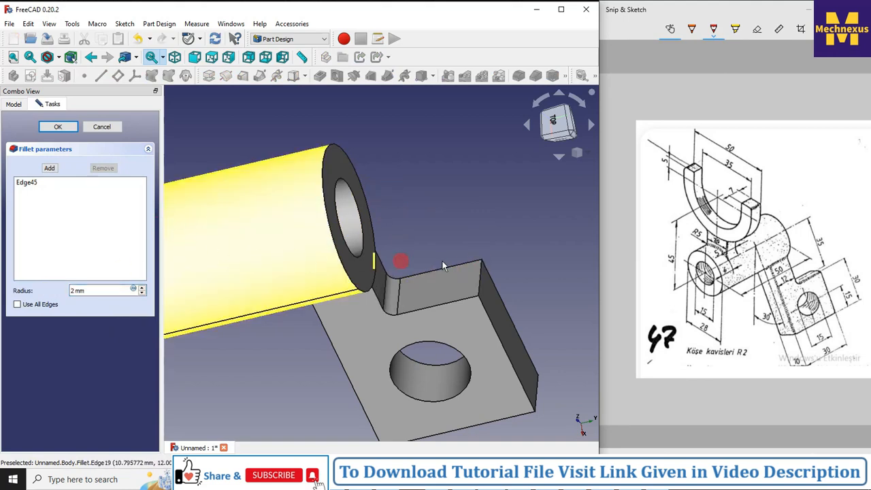
{"action": "left_click", "coordinate": [58, 126]}
- Start a 1 mm fillet on the arc edge where the fork's web meets the tube and try extending it to all edges
{"action": "scroll", "coordinate": [341, 249], "scroll_direction": "down", "scroll_amount": 4}
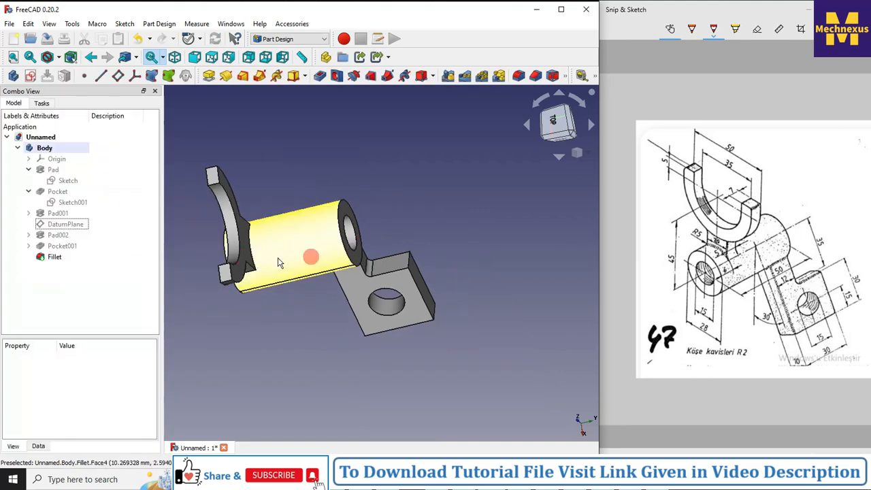
{"action": "scroll", "coordinate": [249, 272], "scroll_direction": "up", "scroll_amount": 2}
{"action": "middle_click_drag", "start_coordinate": [249, 273], "coordinate": [288, 243]}
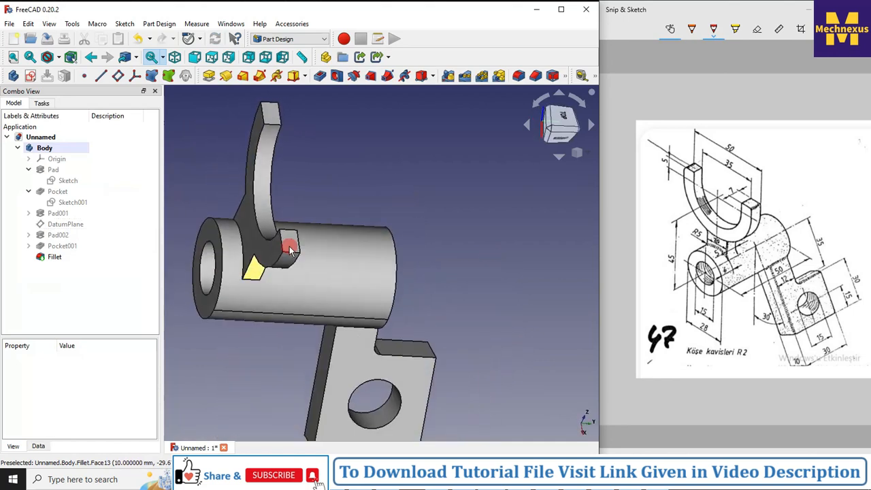
{"action": "left_click", "coordinate": [243, 257]}
{"action": "scroll", "coordinate": [249, 275], "scroll_direction": "up", "scroll_amount": 2}
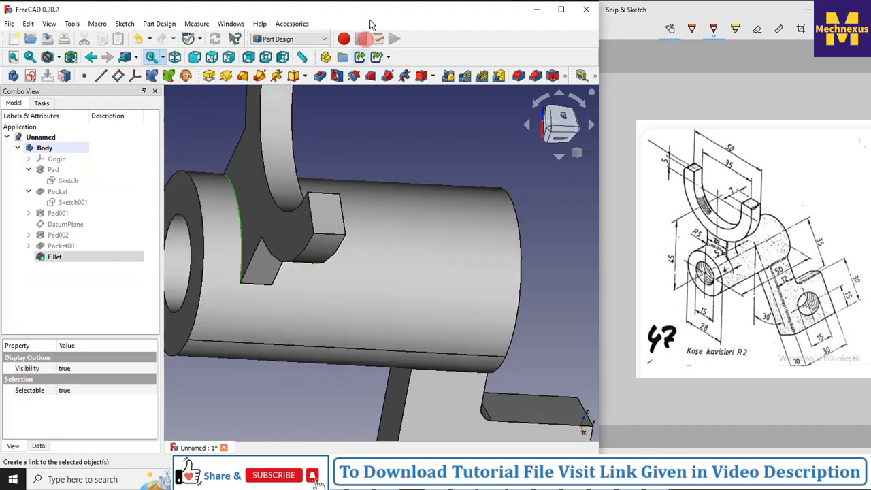
{"action": "left_click", "coordinate": [518, 75]}
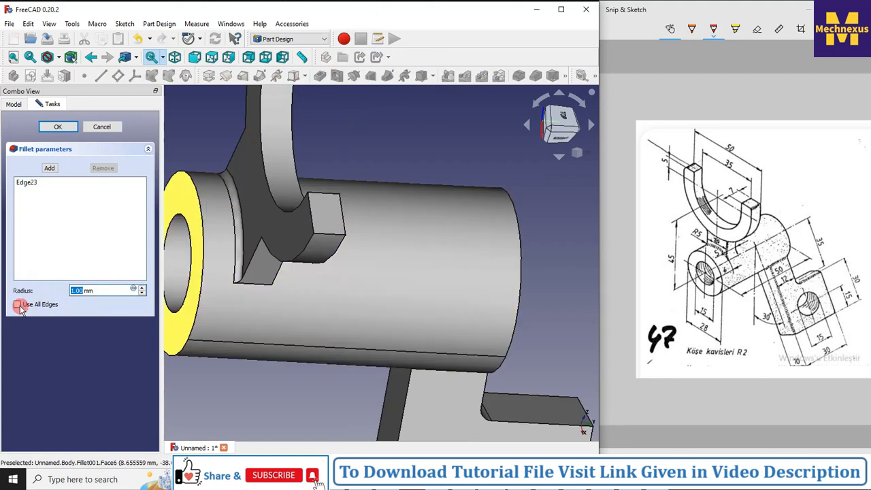
{"action": "left_click", "coordinate": [33, 306]}
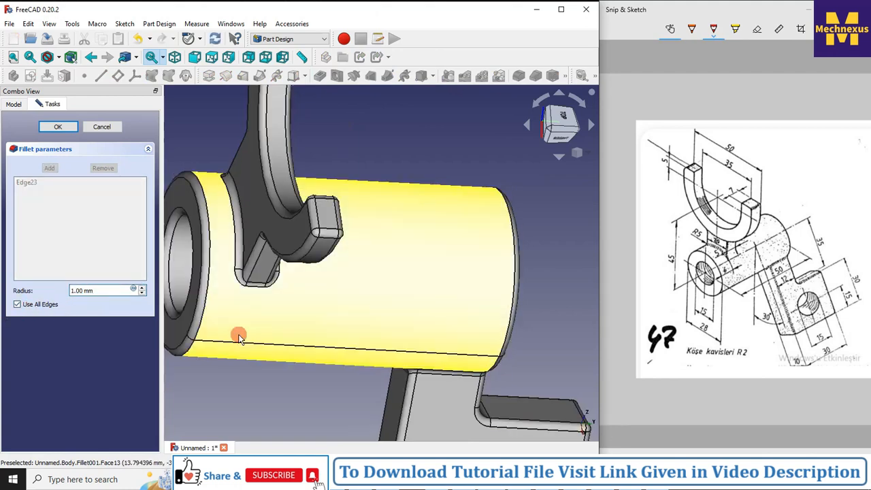
{"action": "scroll", "coordinate": [430, 321], "scroll_direction": "up", "scroll_amount": 2}
{"action": "scroll", "coordinate": [393, 310], "scroll_direction": "down", "scroll_amount": 4}
{"action": "scroll", "coordinate": [392, 308], "scroll_direction": "down", "scroll_amount": 1}
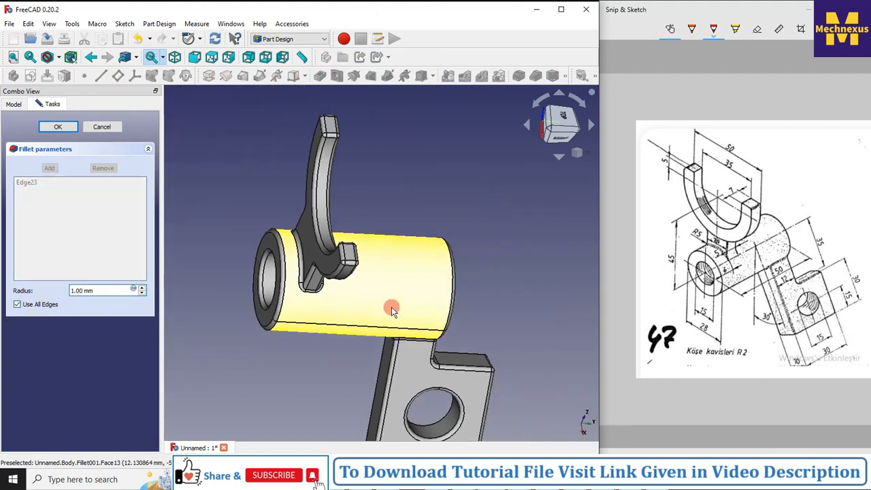
{"action": "mouse_move", "coordinate": [396, 311]}
{"action": "middle_mouse_down"}
{"action": "mouse_move", "coordinate": [402, 294]}
{"action": "mouse_move", "coordinate": [465, 285]}
{"action": "mouse_move", "coordinate": [429, 310]}
{"action": "mouse_move", "coordinate": [395, 313]}
{"action": "middle_mouse_up"}
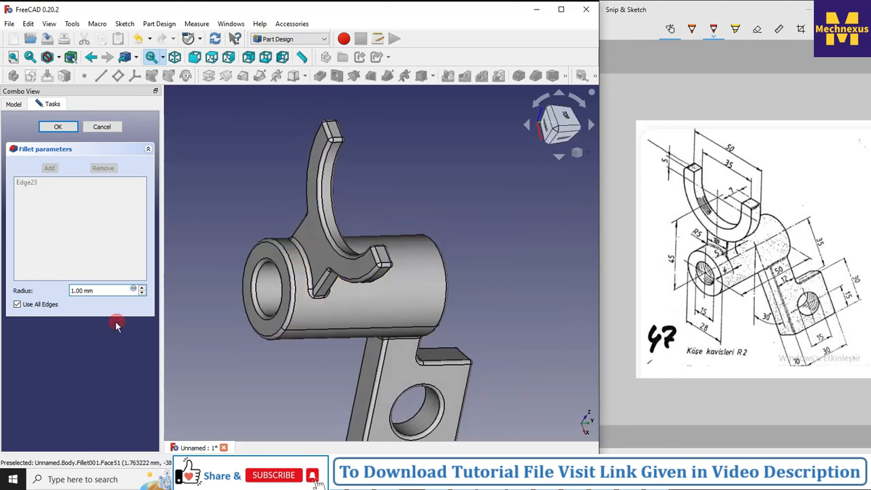
- Restrict the fillet to selected edges, add the web's short side edge on the tube, and apply it with a 1 mm radius
{"action": "left_click", "coordinate": [17, 304]}
{"action": "left_click", "coordinate": [31, 205]}
{"action": "left_click", "coordinate": [49, 168]}
{"action": "left_click", "coordinate": [291, 265]}
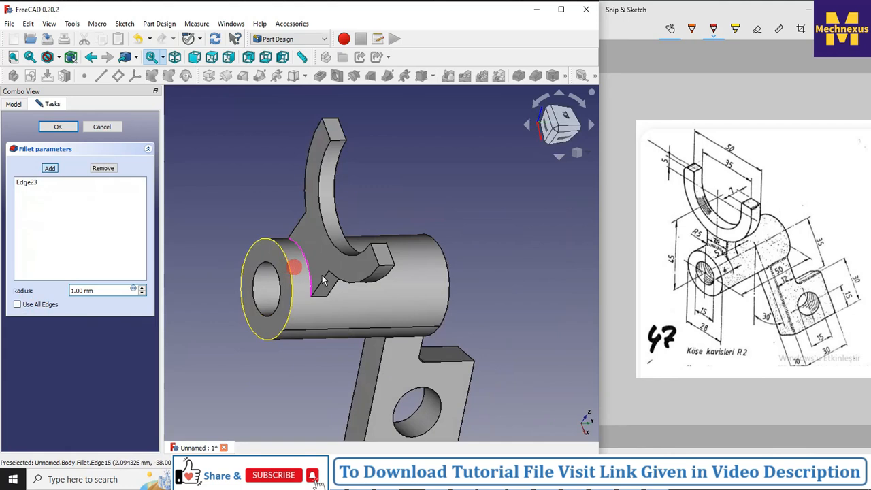
{"action": "scroll", "coordinate": [308, 275], "scroll_direction": "up", "scroll_amount": 4}
{"action": "left_click", "coordinate": [322, 328]}
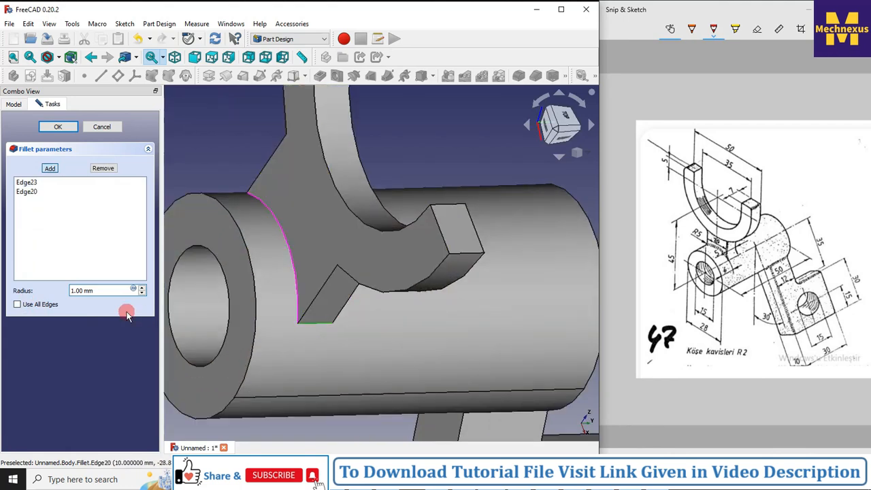
{"action": "left_click", "coordinate": [58, 129]}
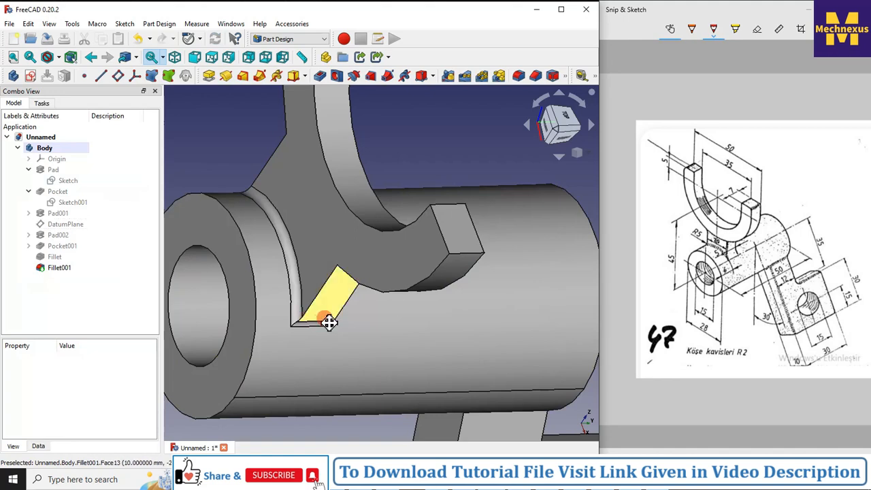
- Try to fillet the arc edge on the opposite side of the fork's web with a 1 mm radius
{"action": "middle_click_drag", "start_coordinate": [328, 322], "coordinate": [348, 311]}
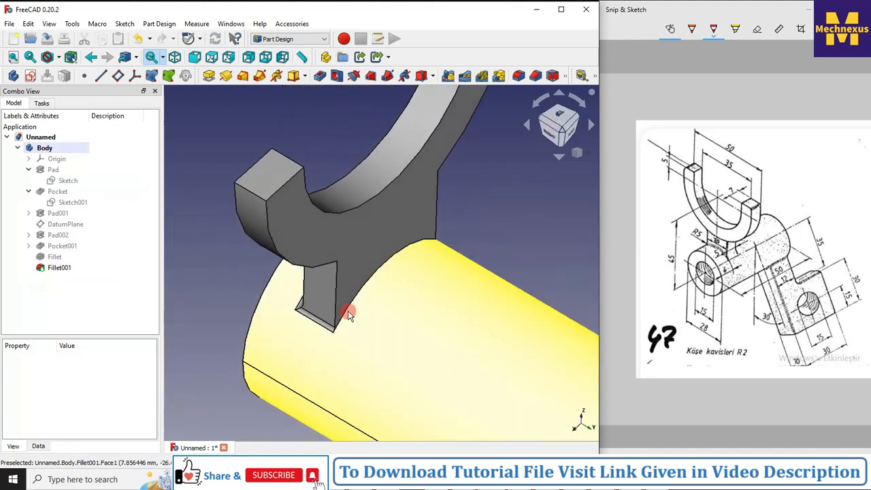
{"action": "left_click", "coordinate": [347, 307]}
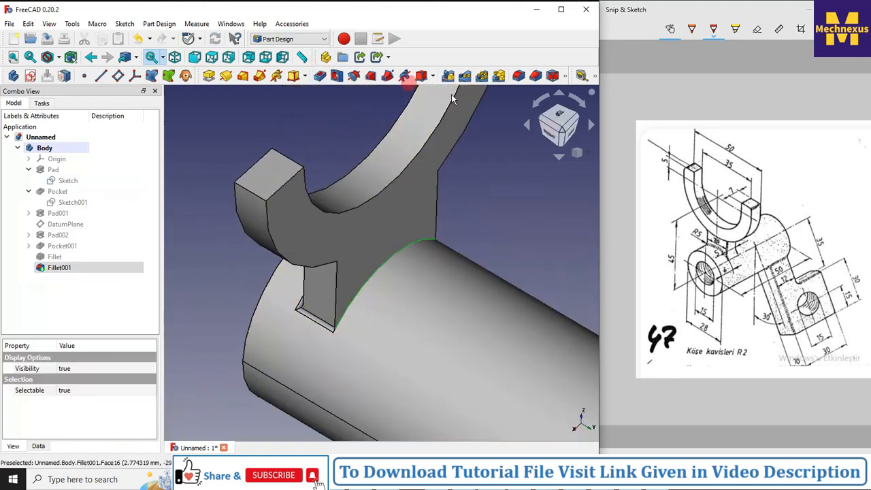
{"action": "left_click", "coordinate": [517, 77]}
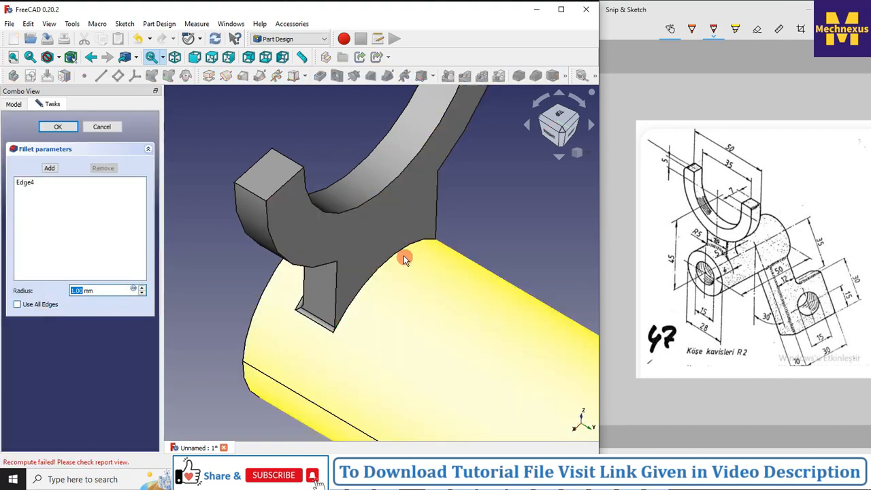
{"action": "left_click", "coordinate": [58, 127]}
{"action": "scroll", "coordinate": [366, 305], "scroll_direction": "up", "scroll_amount": 5}
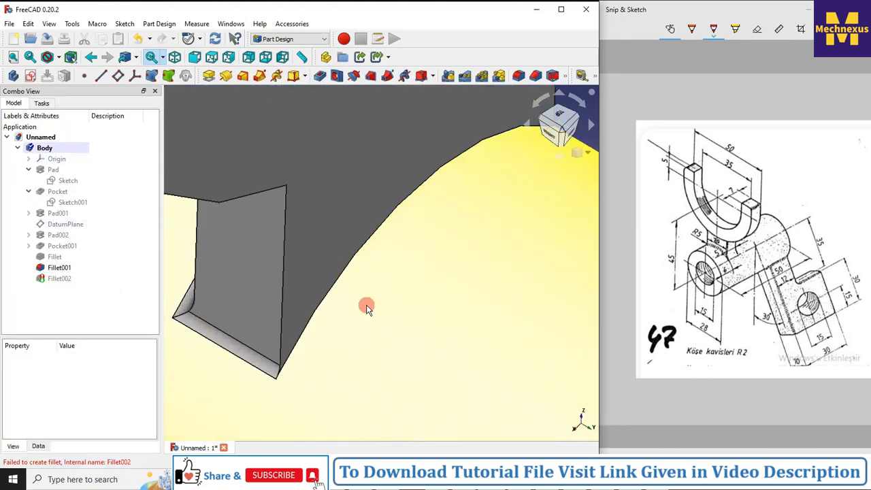
- Delete the last fillet, made on the opposite arc edge of the fork's web
{"action": "scroll", "coordinate": [336, 306], "scroll_direction": "down", "scroll_amount": 5}
{"action": "middle_click_drag", "start_coordinate": [313, 326], "coordinate": [391, 315]}
{"action": "left_click", "coordinate": [66, 280]}
{"action": "right_click", "coordinate": [60, 285]}
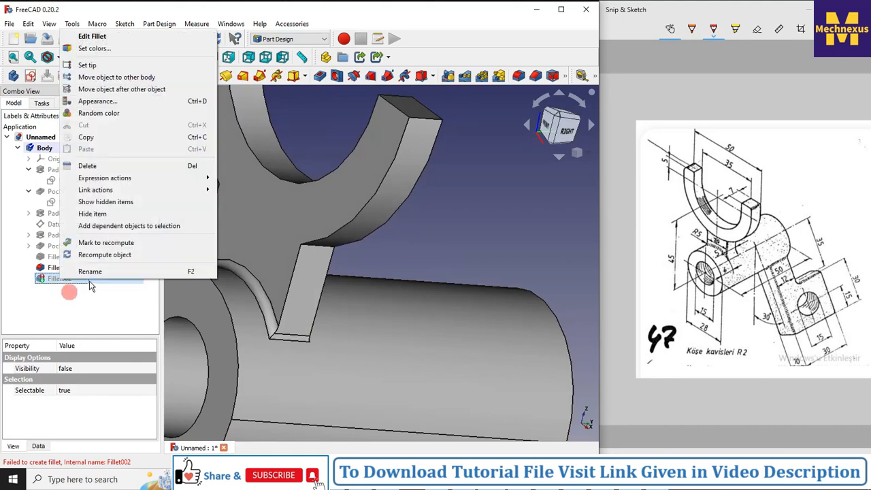
{"action": "left_click", "coordinate": [87, 166]}
{"action": "scroll", "coordinate": [415, 361], "scroll_direction": "down", "scroll_amount": 3}
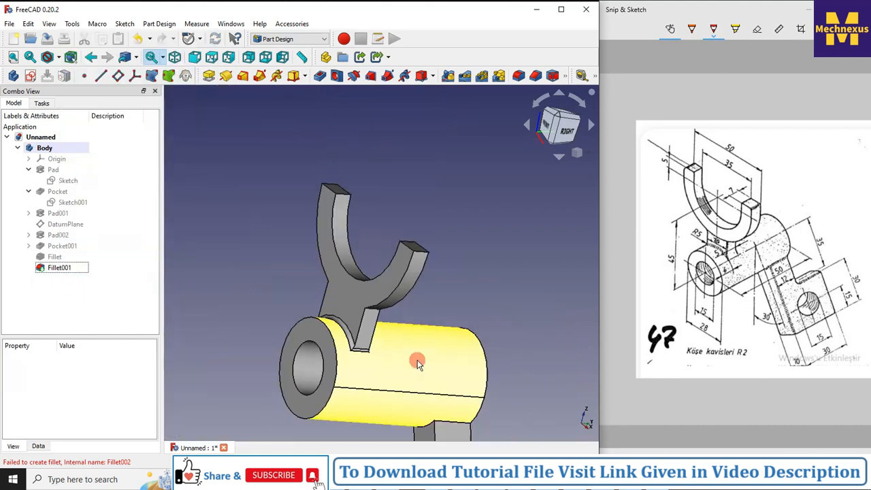
- Delete the 1 mm fillet between the fork's web and the tube
{"action": "scroll", "coordinate": [361, 317], "scroll_direction": "up", "scroll_amount": 3}
{"action": "scroll", "coordinate": [361, 336], "scroll_direction": "down", "scroll_amount": 3}
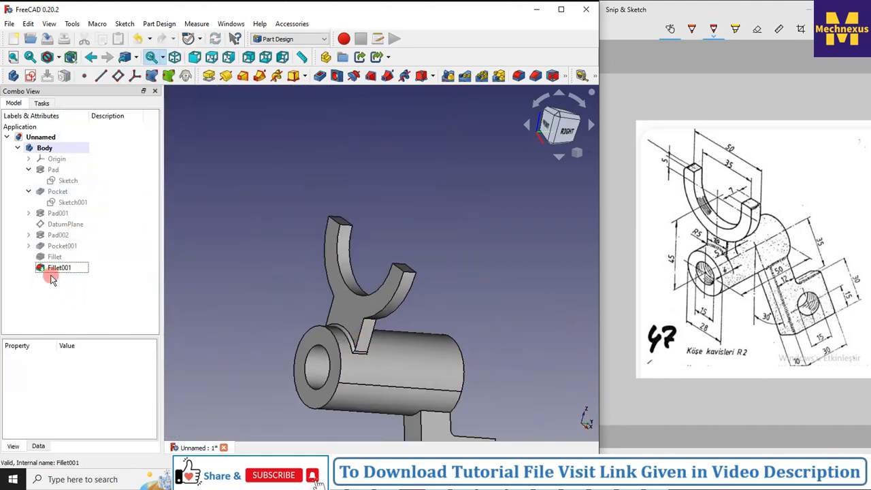
{"action": "left_click", "coordinate": [55, 268]}
{"action": "right_click", "coordinate": [54, 268]}
{"action": "left_click", "coordinate": [87, 156]}
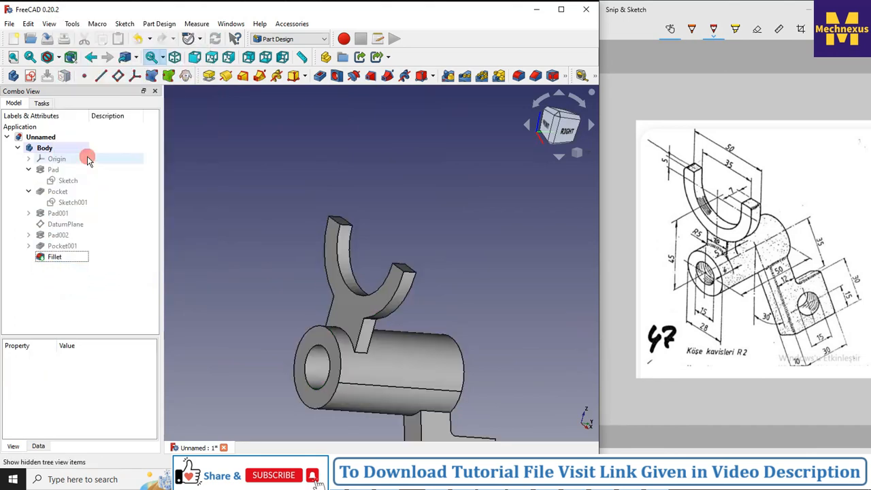
- Show the bracket in isometric view and compare its overall shape with the reference drawing
{"action": "left_click", "coordinate": [577, 153]}
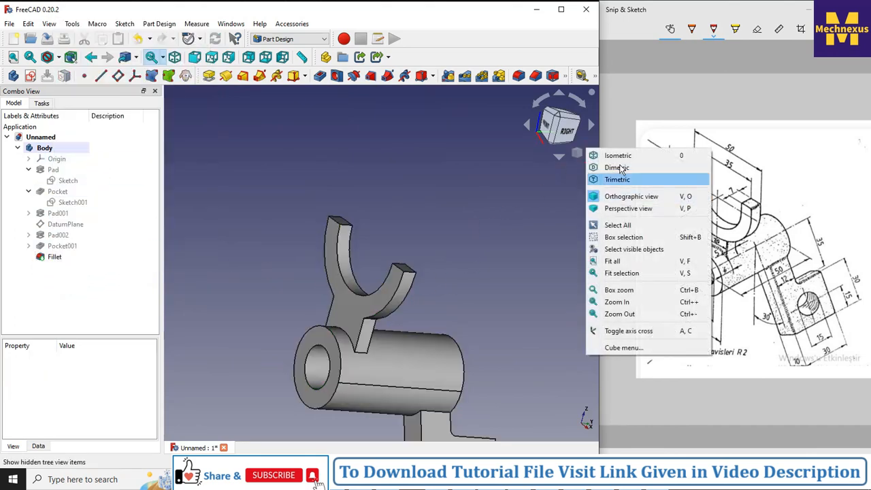
{"action": "left_click", "coordinate": [616, 154]}
{"action": "scroll", "coordinate": [346, 252], "scroll_direction": "down", "scroll_amount": 3}
{"action": "scroll", "coordinate": [406, 302], "scroll_direction": "up", "scroll_amount": 4}
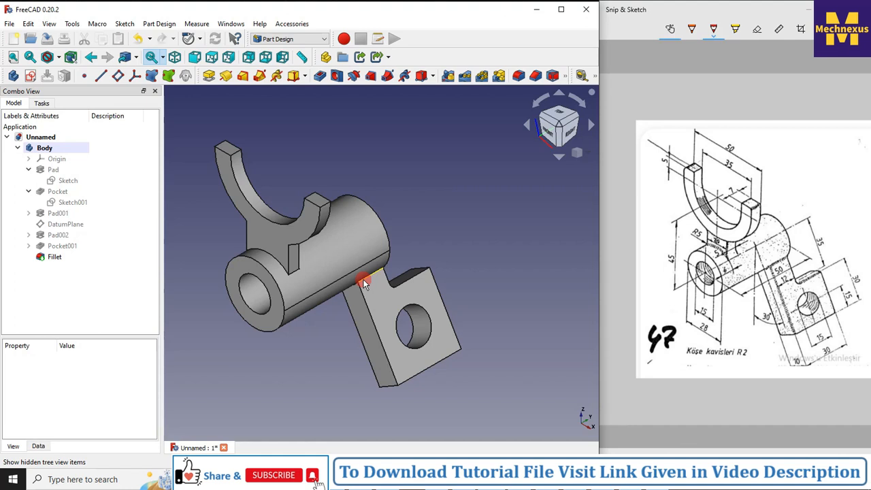
{"action": "scroll", "coordinate": [238, 245], "scroll_direction": "up", "scroll_amount": 1}
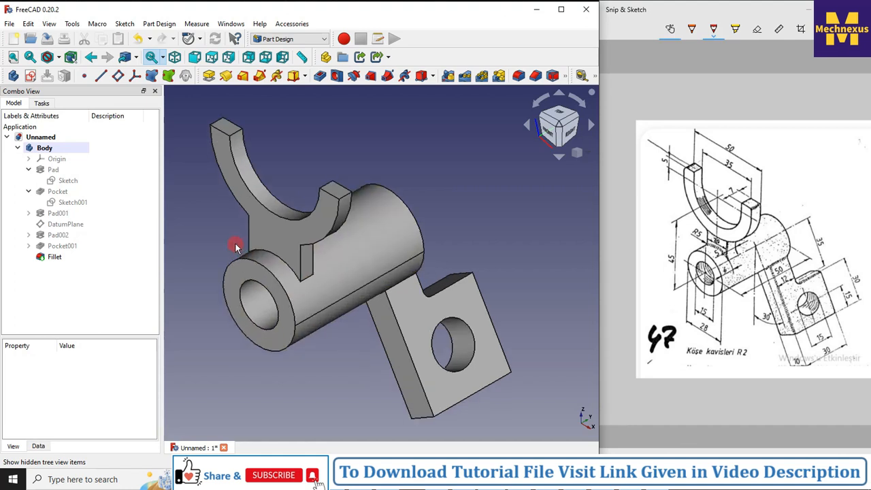
{"action": "scroll", "coordinate": [313, 317], "scroll_direction": "down", "scroll_amount": 2}
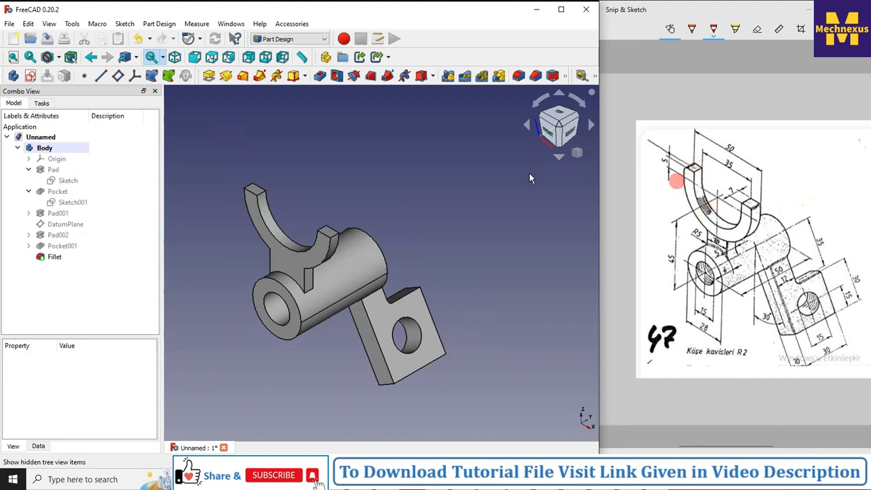
- Open the fork's profile sketch, reposition its 45 mm height dimension closer to the fork's outline, and close the sketch
{"action": "left_click", "coordinate": [285, 253]}
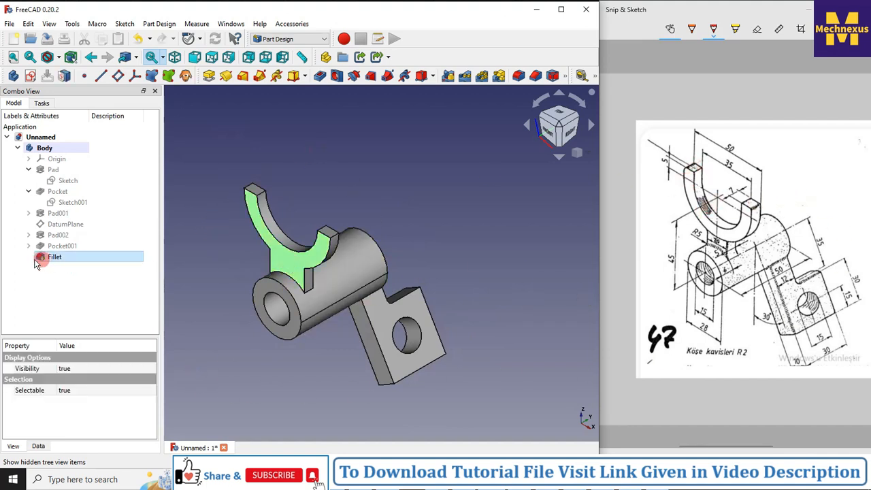
{"action": "left_click", "coordinate": [27, 245]}
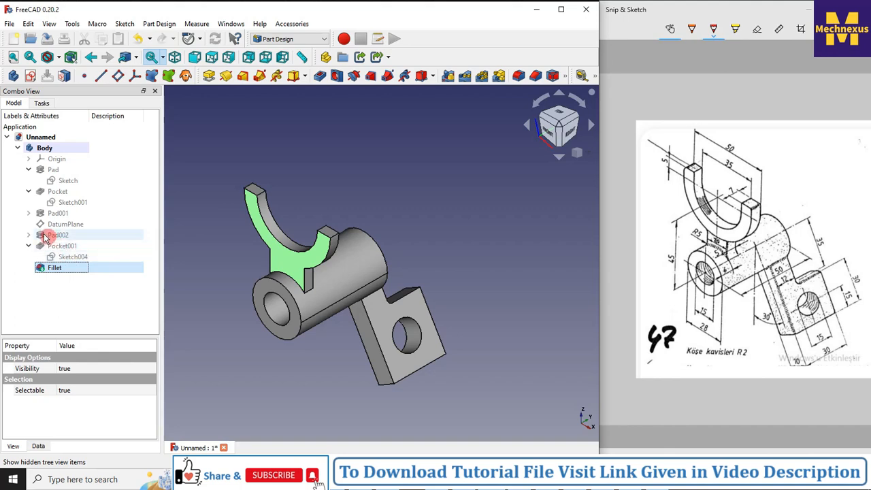
{"action": "left_click", "coordinate": [28, 235]}
{"action": "double_click", "coordinate": [57, 246]}
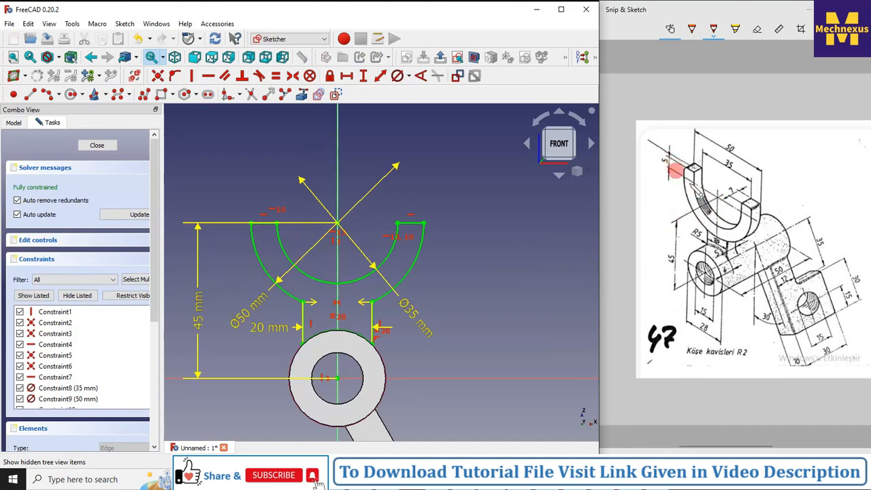
{"action": "mouse_move", "coordinate": [199, 302]}
{"action": "left_mouse_down"}
{"action": "mouse_move", "coordinate": [509, 300]}
{"action": "mouse_move", "coordinate": [204, 293]}
{"action": "mouse_move", "coordinate": [468, 302]}
{"action": "left_mouse_up"}
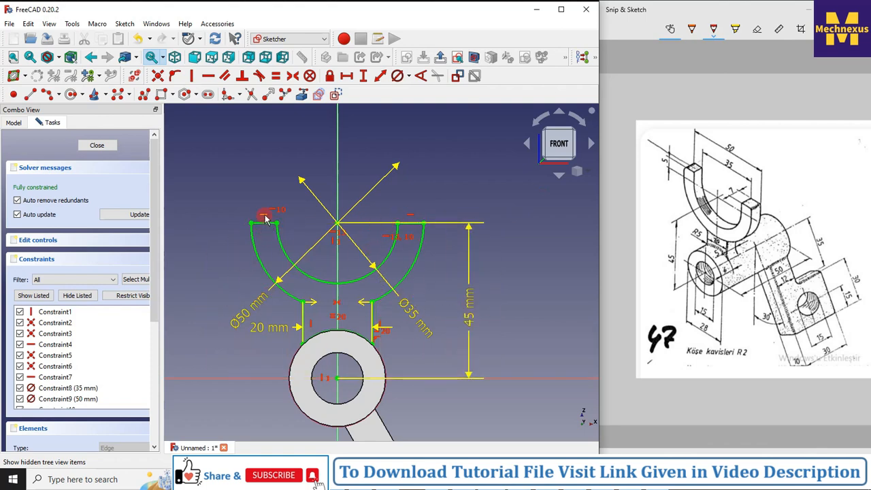
{"action": "left_click_drag", "start_coordinate": [469, 298], "coordinate": [230, 297]}
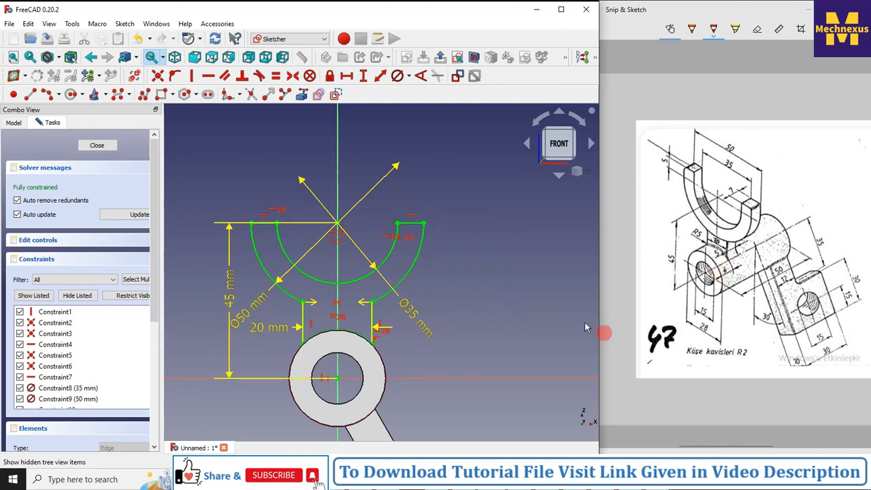
{"action": "left_click", "coordinate": [97, 144]}
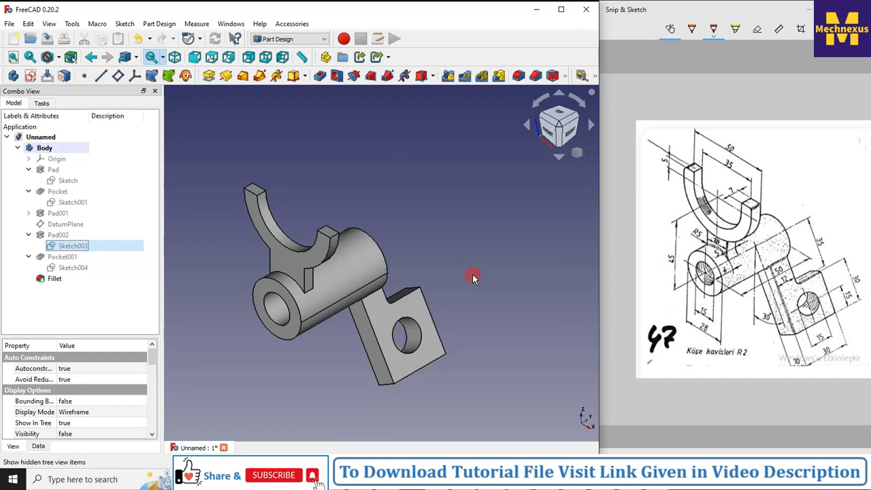
- Switch to the web browser and look through the Source File list on the Mechnexus website, reopening it from the home page
{"action": "left_click", "coordinate": [431, 479]}
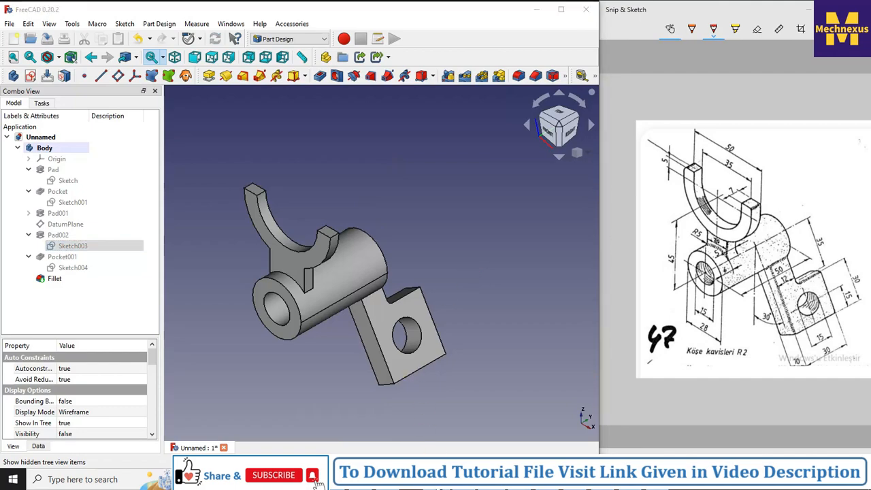
{"action": "scroll", "coordinate": [293, 327], "scroll_direction": "up", "scroll_amount": 6}
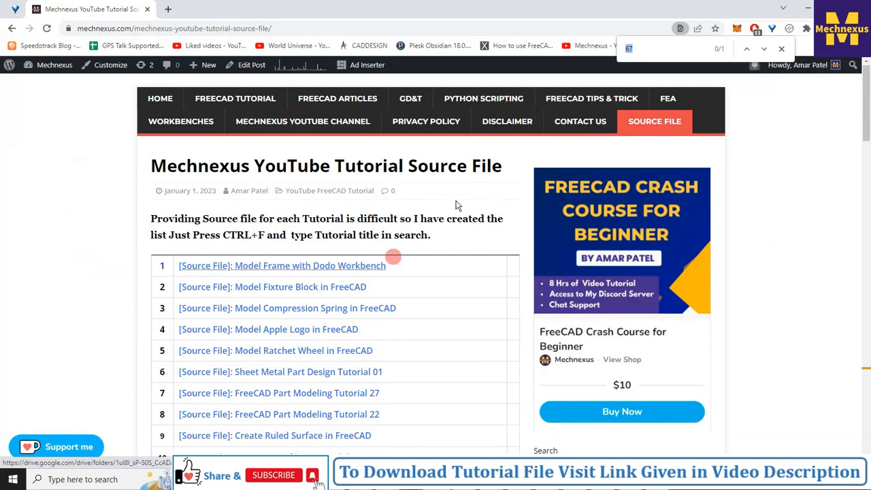
{"action": "left_click", "coordinate": [167, 100]}
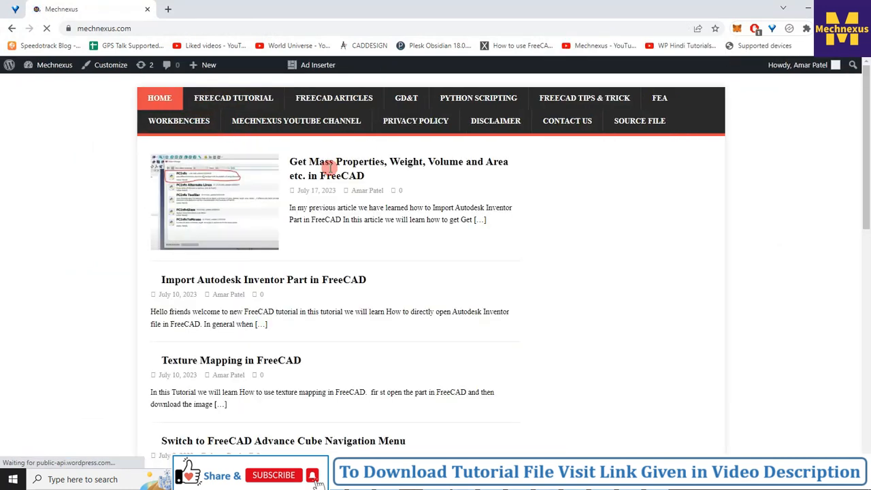
{"action": "left_click", "coordinate": [637, 125]}
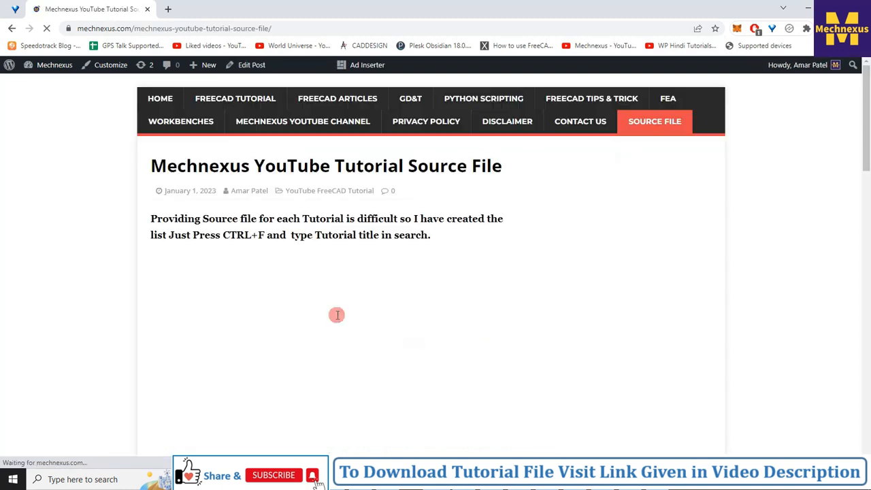
{"action": "scroll", "coordinate": [337, 314], "scroll_direction": "down", "scroll_amount": 5}
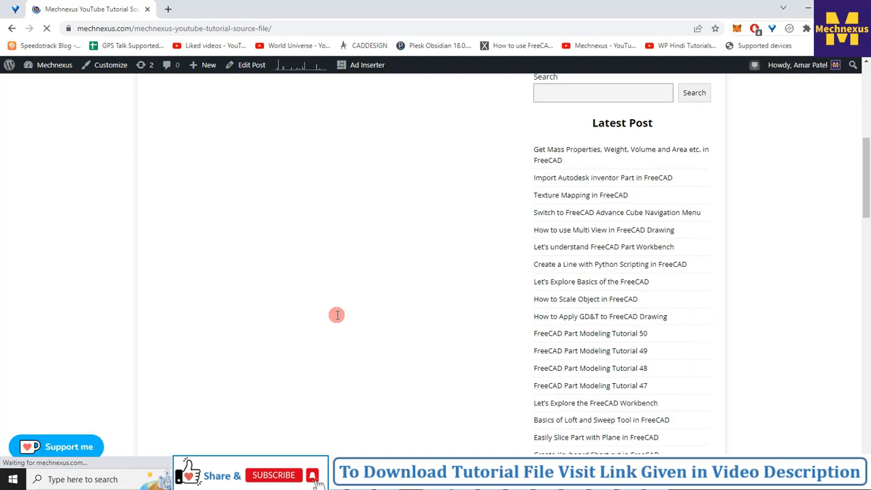
{"action": "scroll", "coordinate": [336, 314], "scroll_direction": "down", "scroll_amount": 5}
{"action": "scroll", "coordinate": [337, 314], "scroll_direction": "down", "scroll_amount": 8}
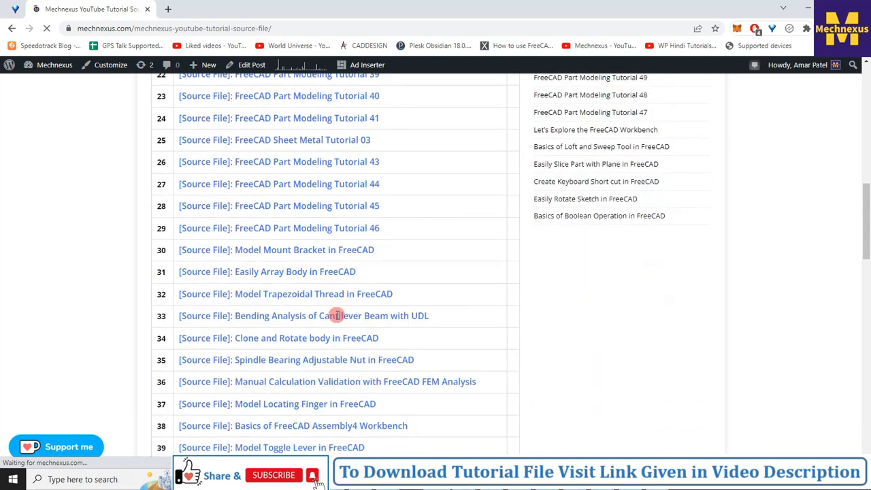
{"action": "scroll", "coordinate": [337, 314], "scroll_direction": "up", "scroll_amount": 9}
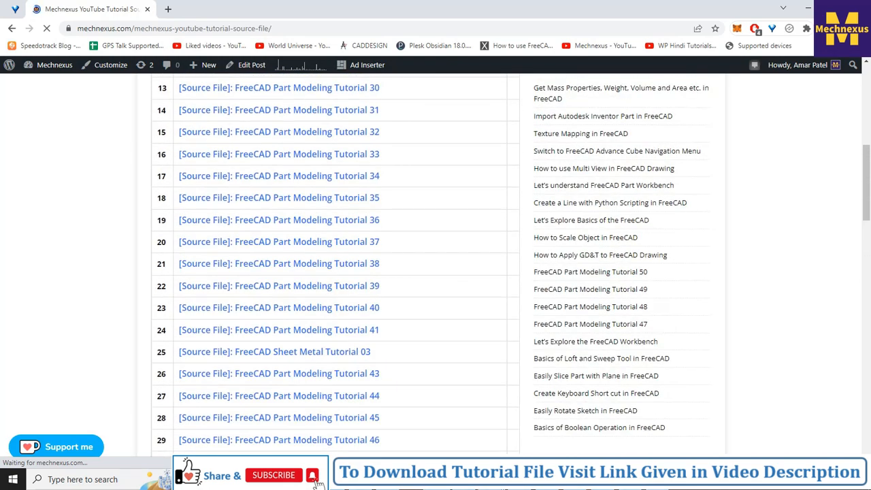
- Switch back to FreeCAD and bring up the reference drawing in Snip & Sketch beside the bracket model
{"action": "left_click", "coordinate": [443, 443]}
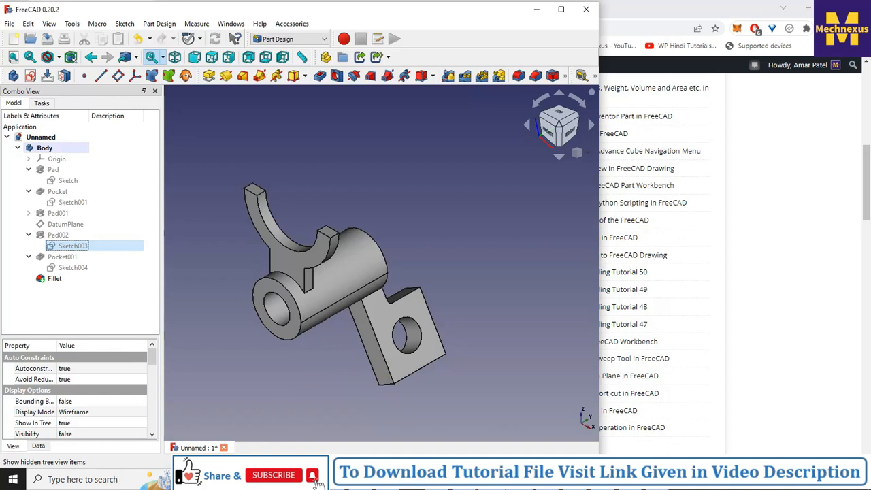
{"action": "left_click", "coordinate": [577, 479]}
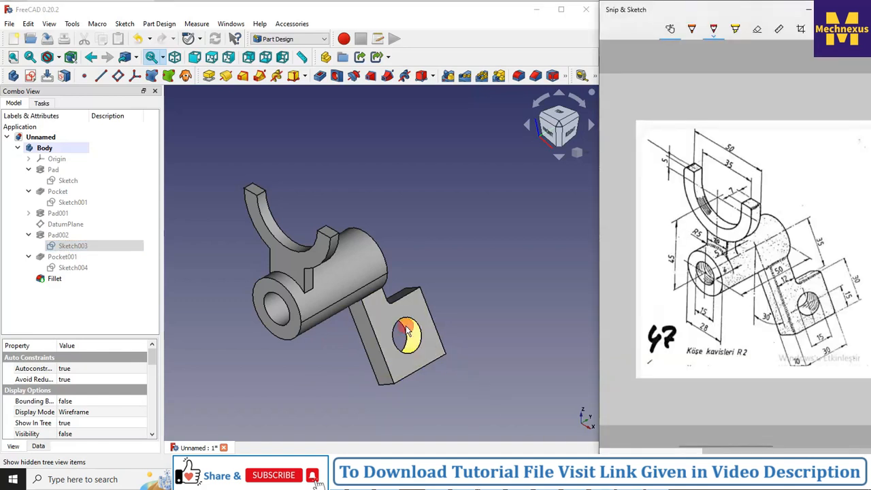
{"action": "left_click", "coordinate": [778, 447]}
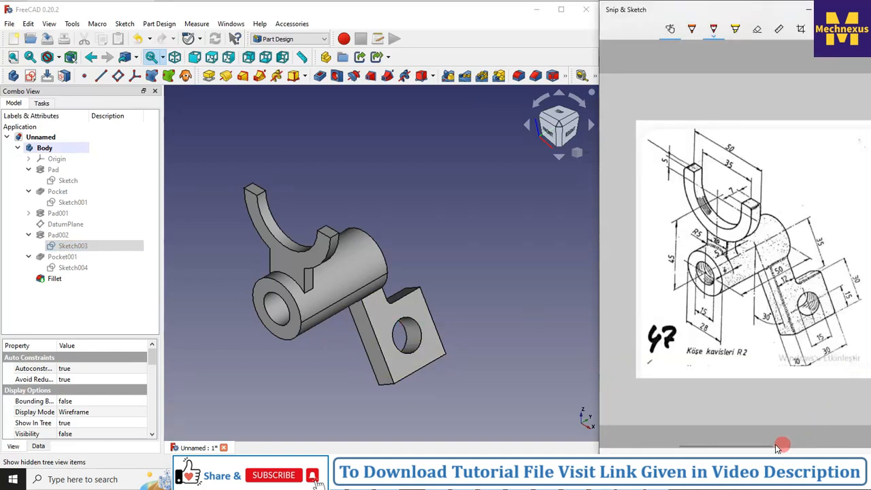